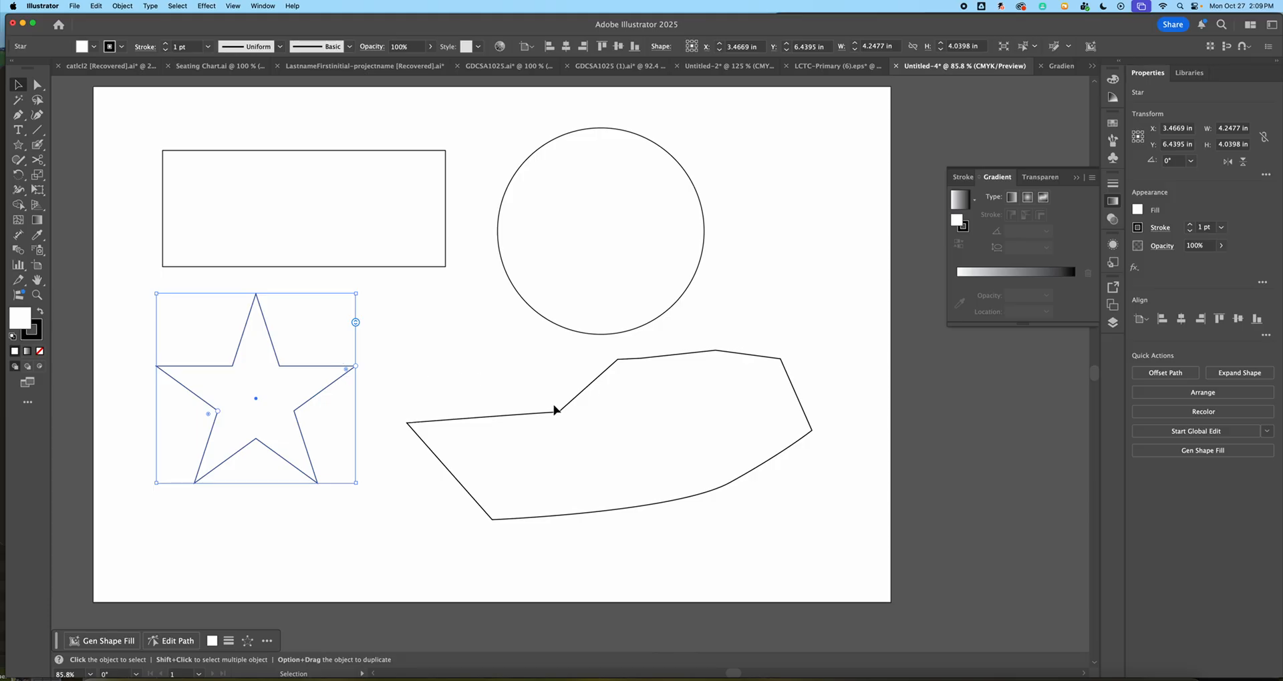
Move the irregular polygon slightly down and to the left on the artboard, and select the rectangle.
{"action": "left_click_drag", "start_coordinate": [640, 363], "coordinate": [624, 379]}
{"action": "left_click", "coordinate": [444, 231]}
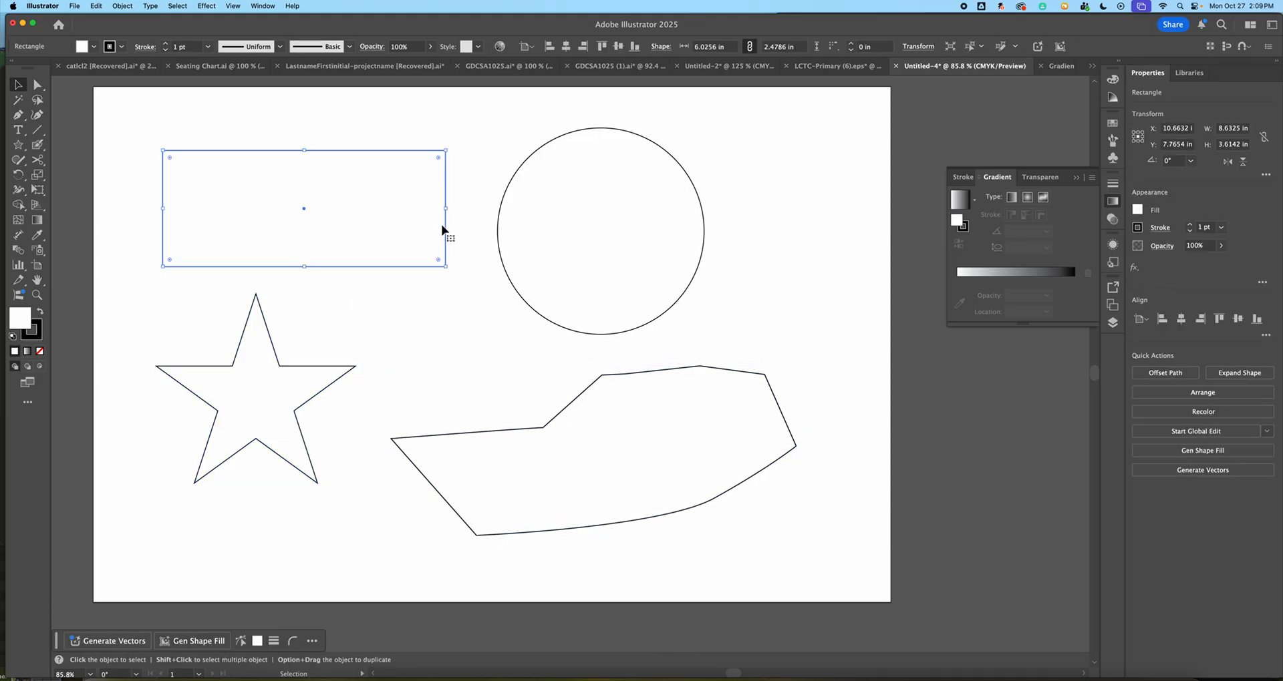
{"action": "scroll", "coordinate": [441, 229], "scroll_direction": "down", "scroll_amount": 1}
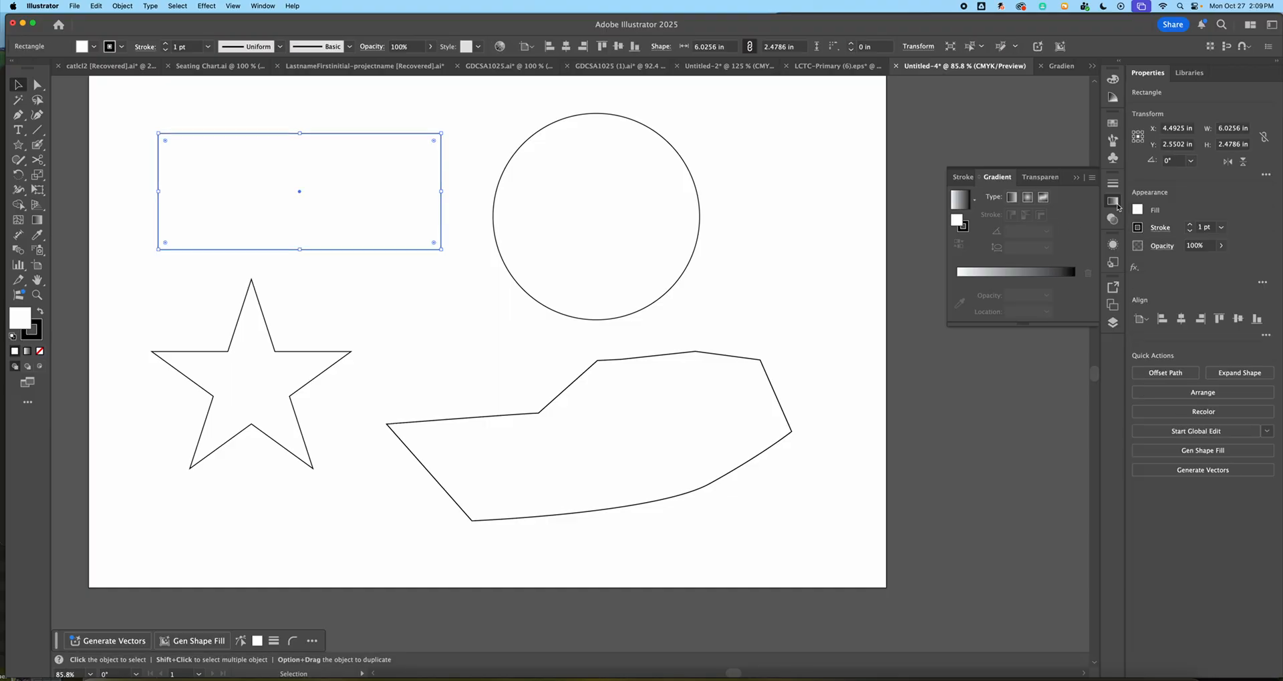
Detach the Gradient panel as its own floating panel and place it beneath the opened Color panel.
{"action": "left_click", "coordinate": [1117, 201]}
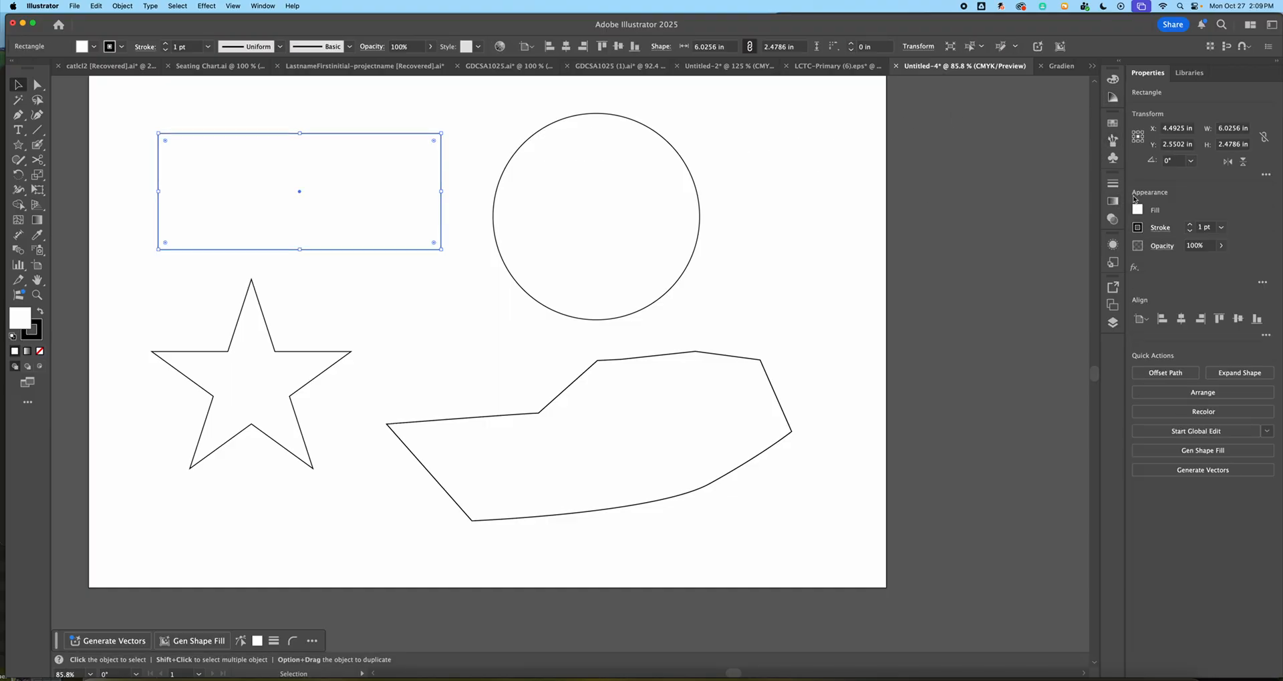
{"action": "left_click", "coordinate": [1113, 201]}
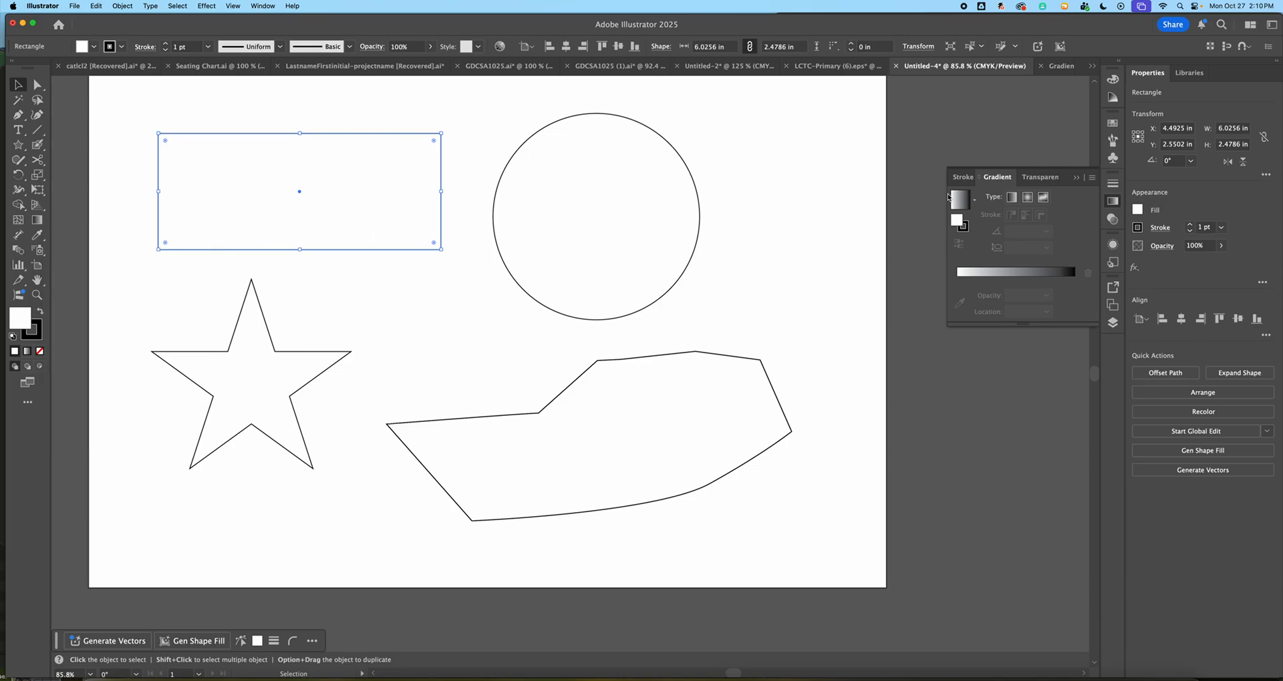
{"action": "left_click", "coordinate": [994, 178]}
{"action": "left_click", "coordinate": [1112, 201]}
{"action": "mouse_move", "coordinate": [996, 177]}
{"action": "left_mouse_down"}
{"action": "mouse_move", "coordinate": [936, 212]}
{"action": "mouse_move", "coordinate": [920, 195]}
{"action": "left_mouse_up"}
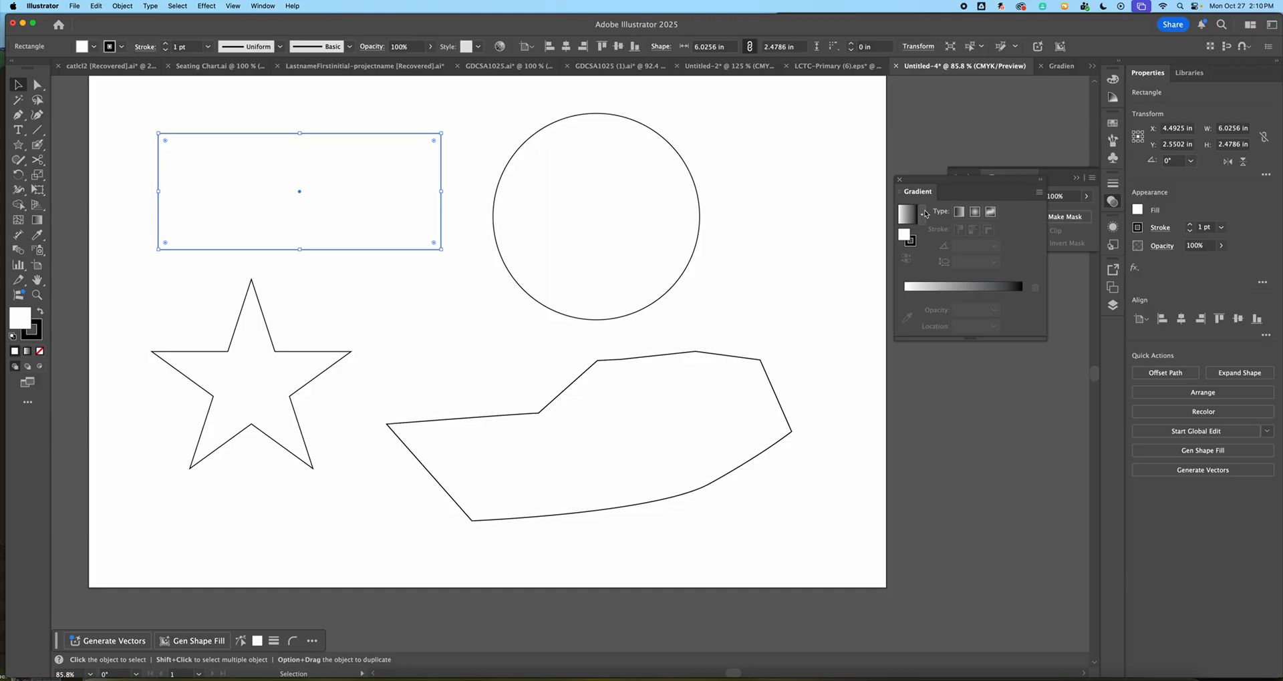
{"action": "left_click_drag", "start_coordinate": [1026, 186], "coordinate": [1007, 164]}
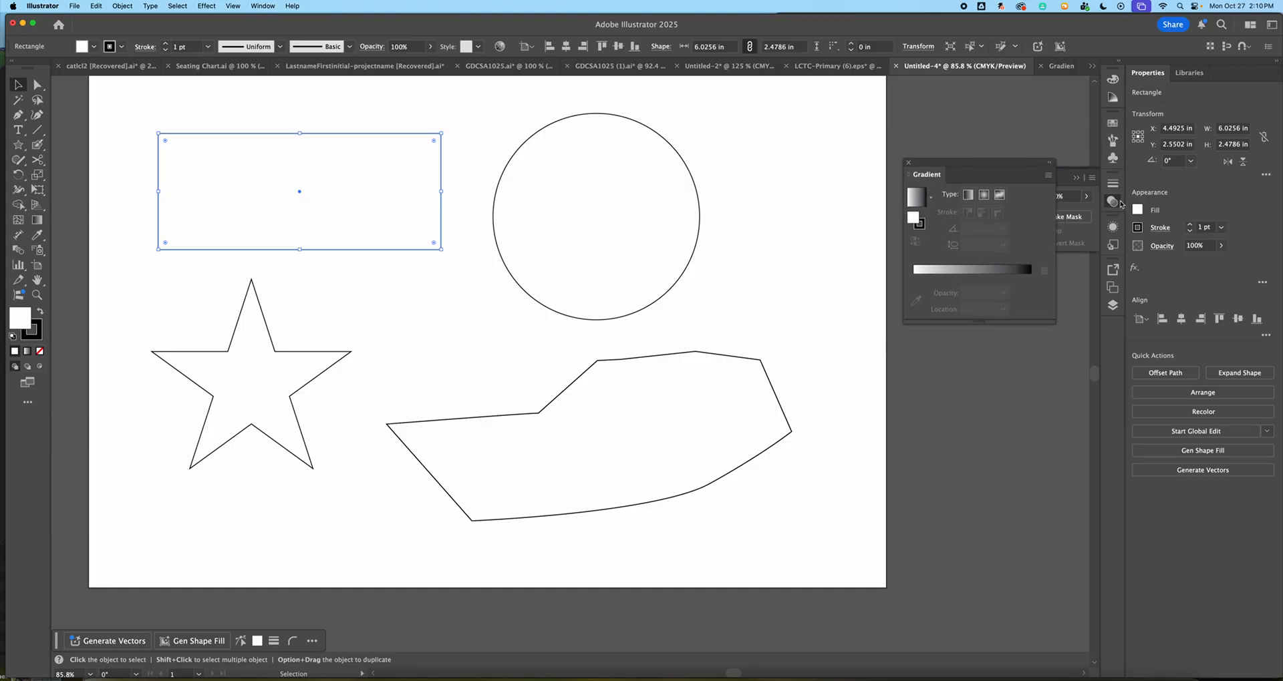
{"action": "left_click", "coordinate": [1112, 201]}
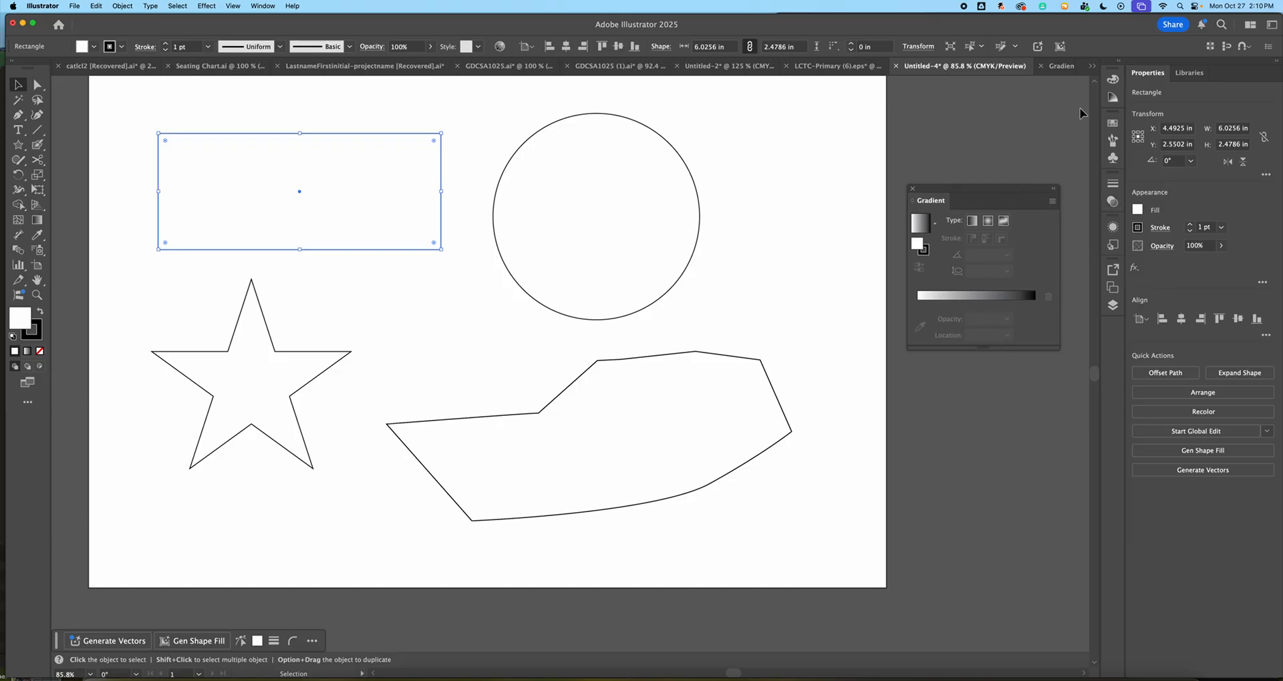
{"action": "left_click", "coordinate": [1112, 79]}
{"action": "left_click_drag", "start_coordinate": [934, 191], "coordinate": [948, 239]}
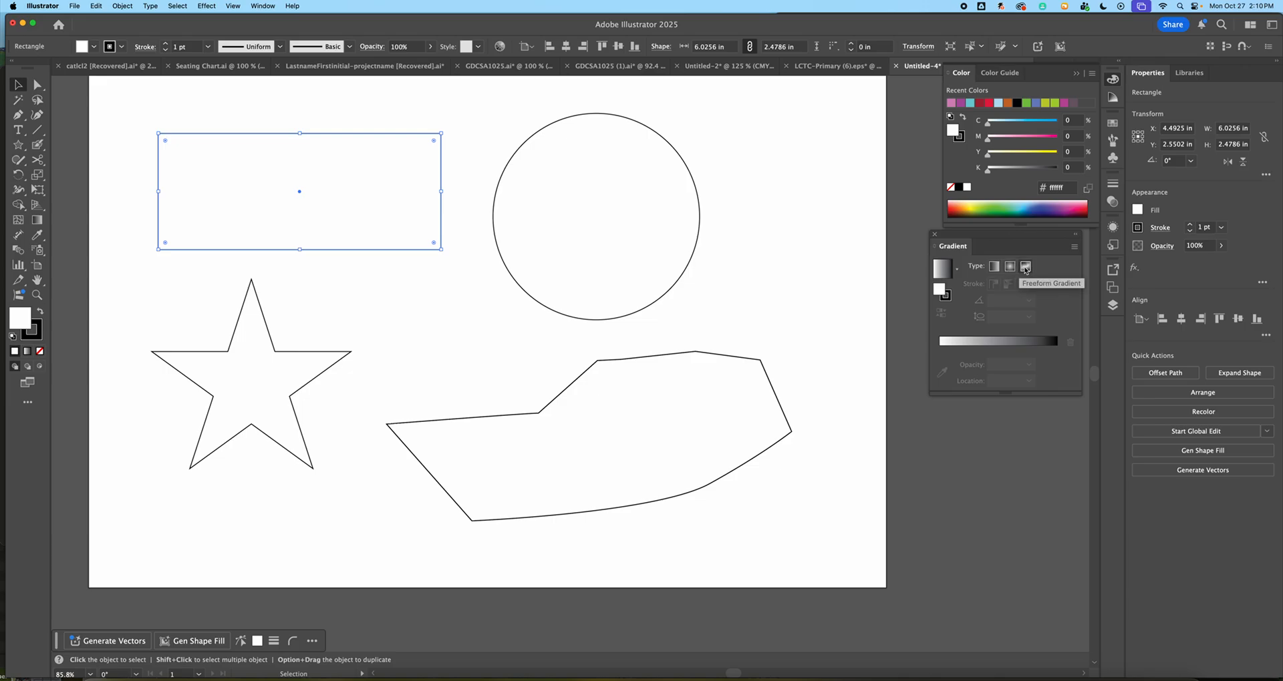
Fill the rectangle with the White, Black gradient preset.
{"action": "left_click", "coordinate": [958, 269]}
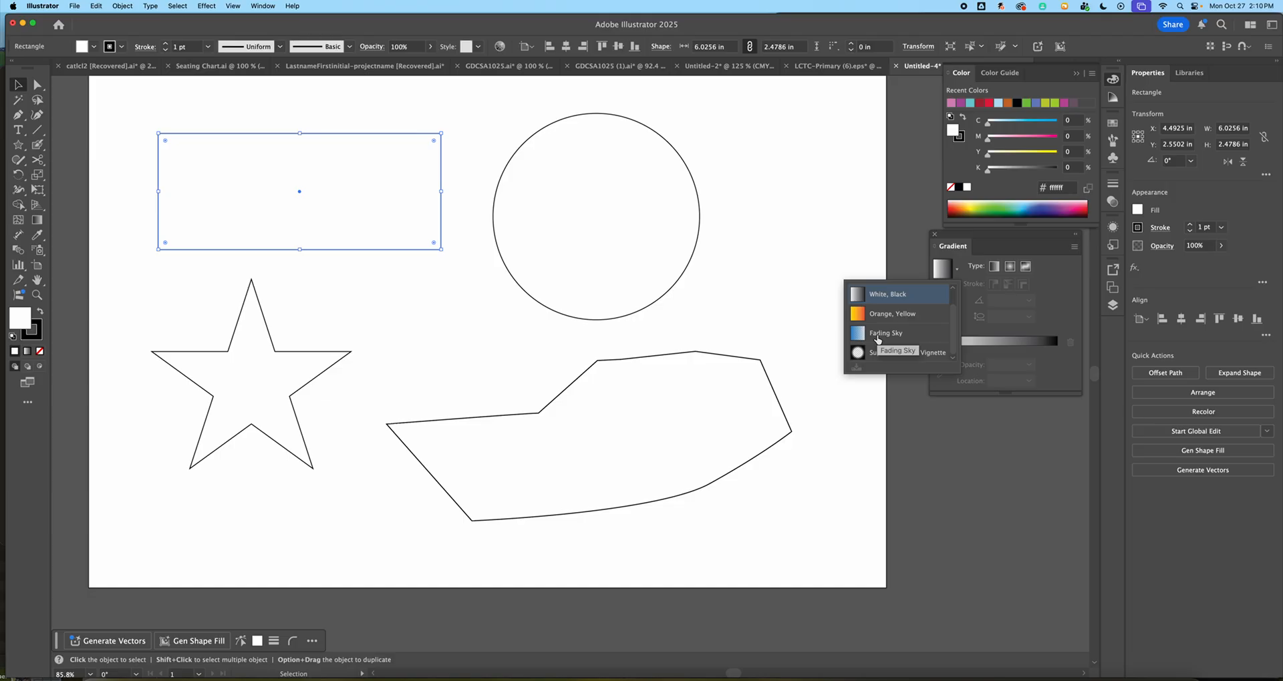
{"action": "left_click", "coordinate": [882, 296]}
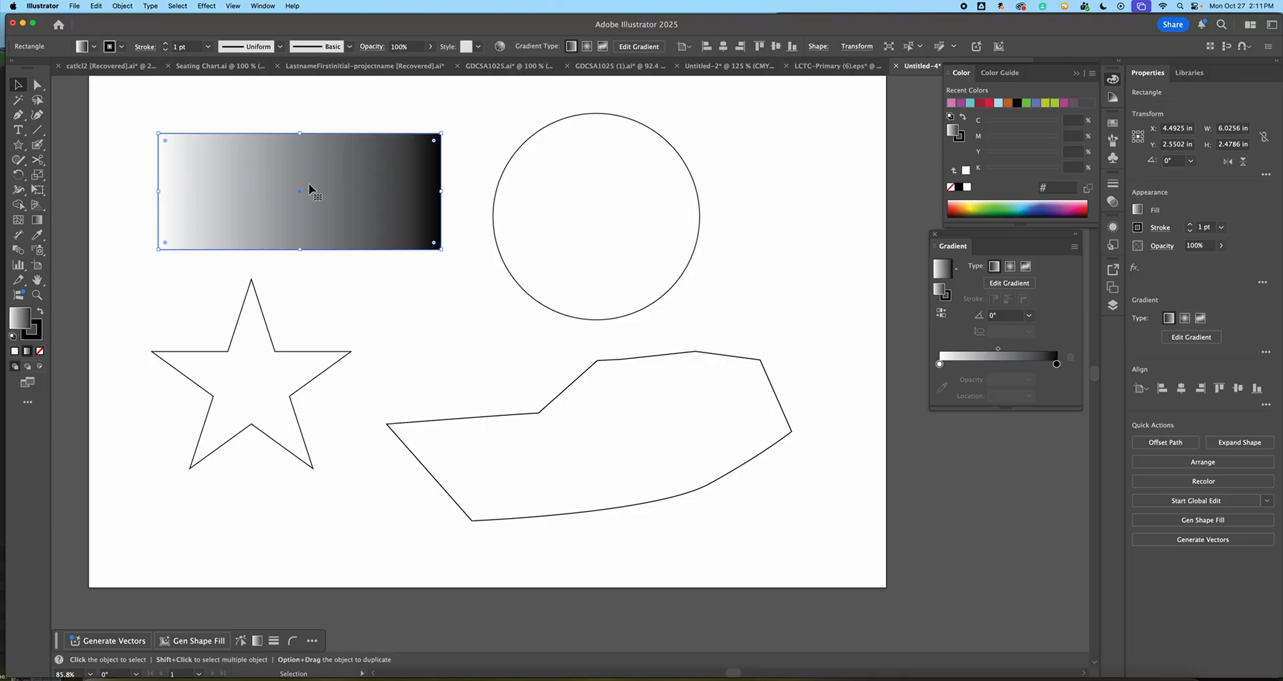
Try a black-to-white linear gradient on the outlines of the rectangle and the circle.
{"action": "left_click", "coordinate": [949, 298]}
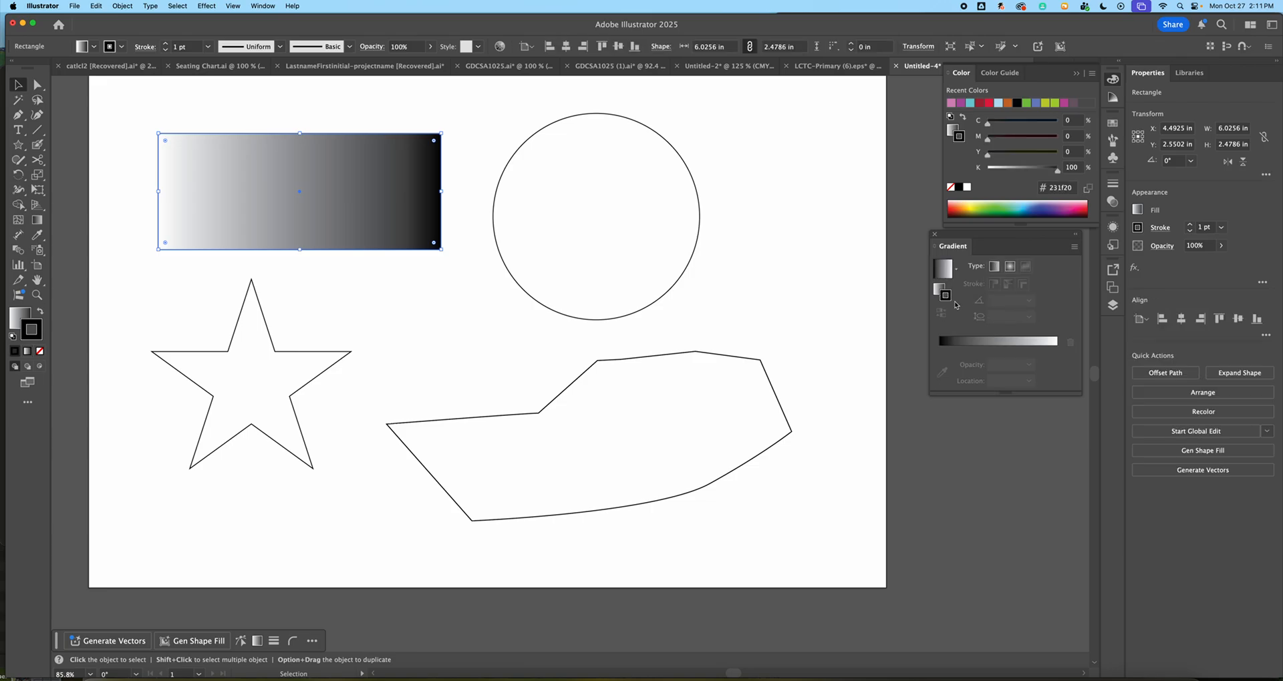
{"action": "left_click", "coordinate": [943, 268]}
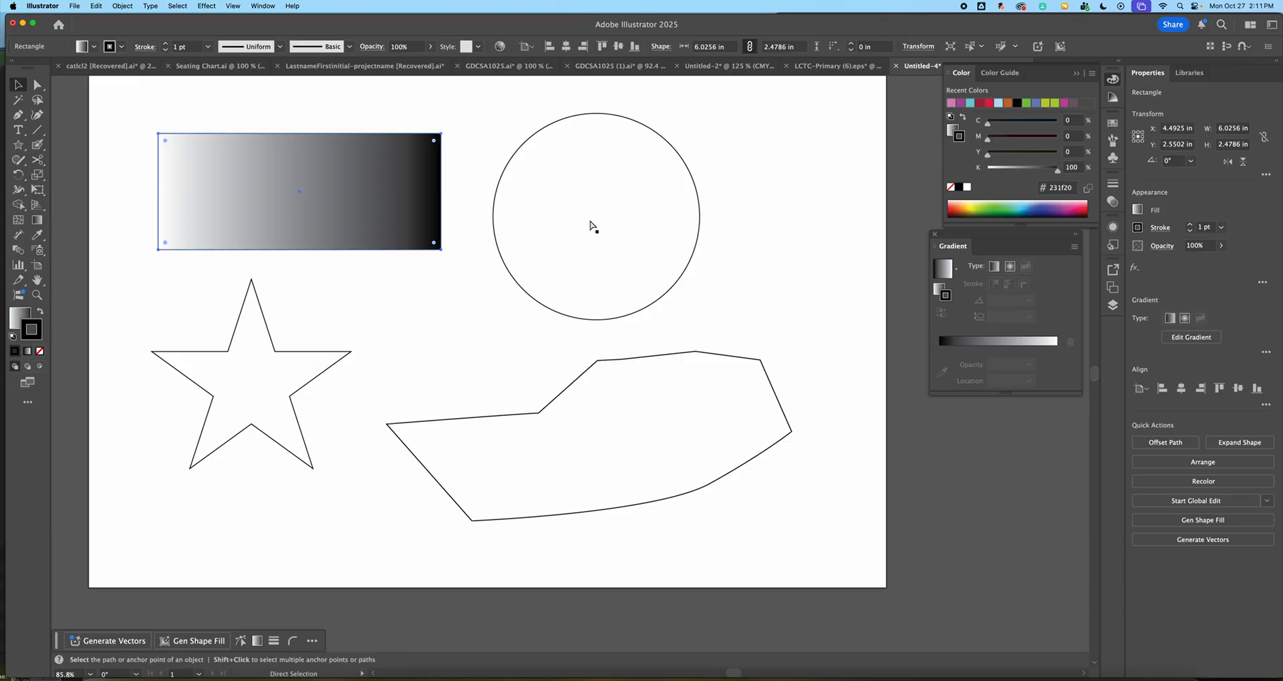
{"action": "left_click", "coordinate": [679, 152]}
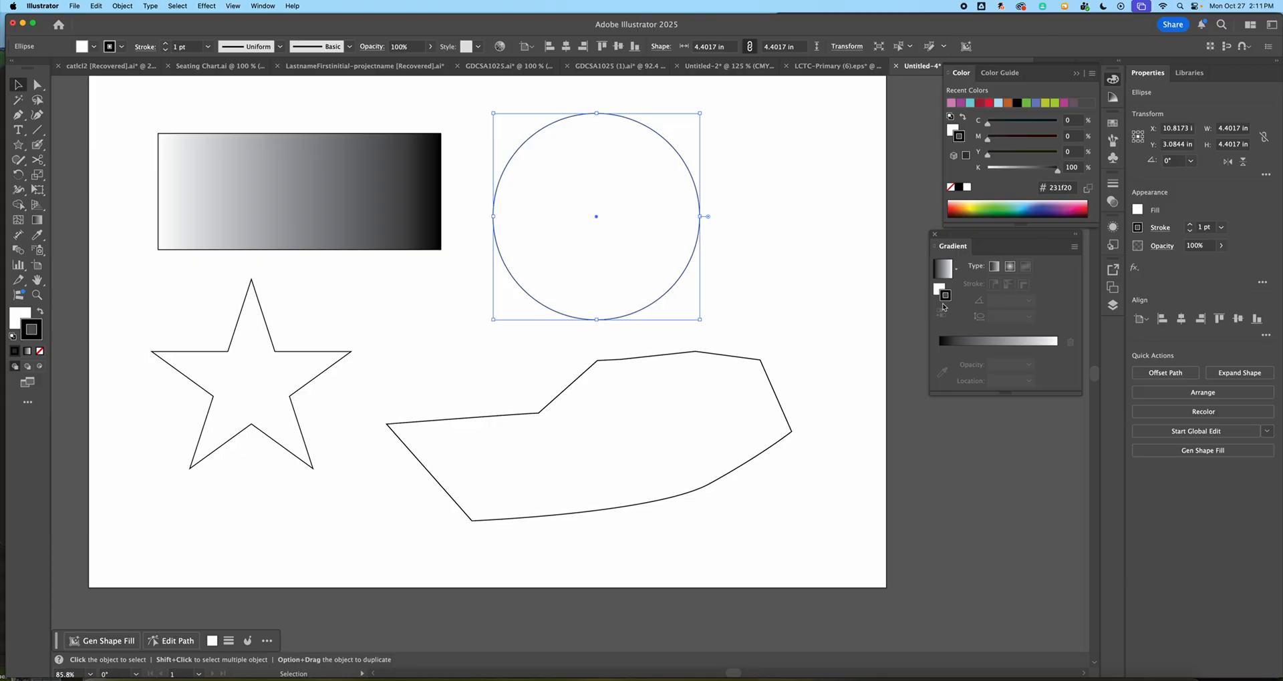
{"action": "left_click", "coordinate": [942, 268]}
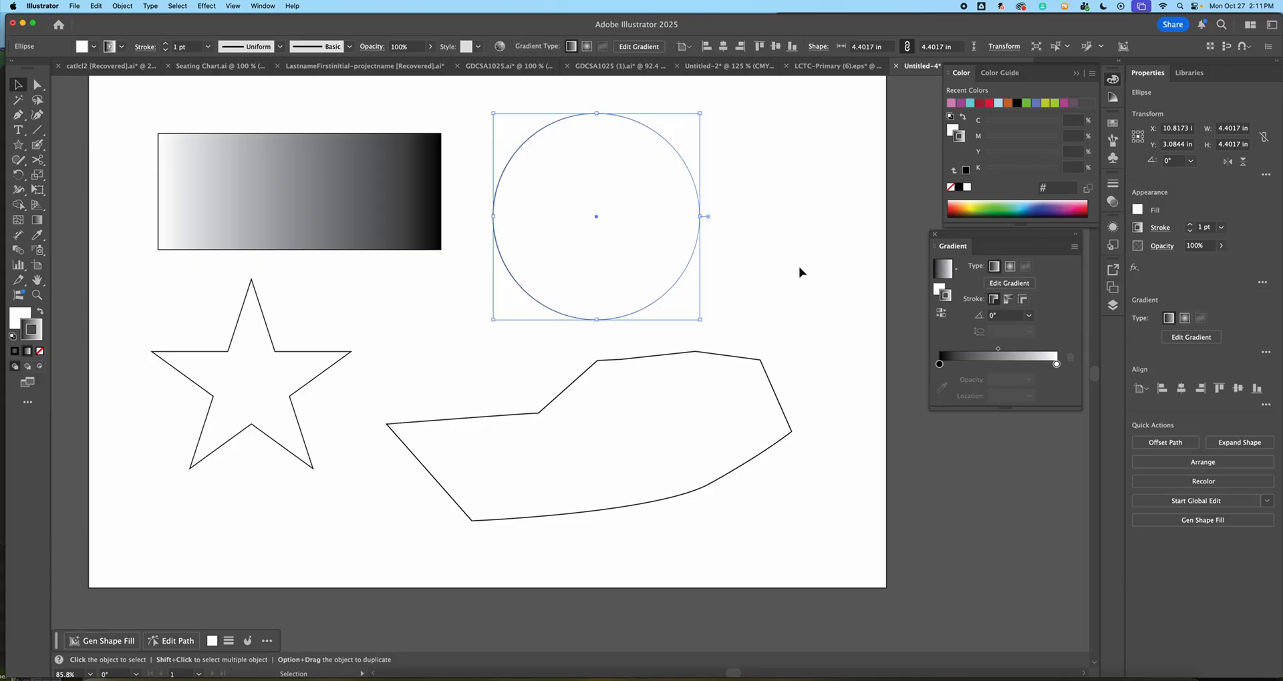
{"action": "left_click", "coordinate": [775, 266]}
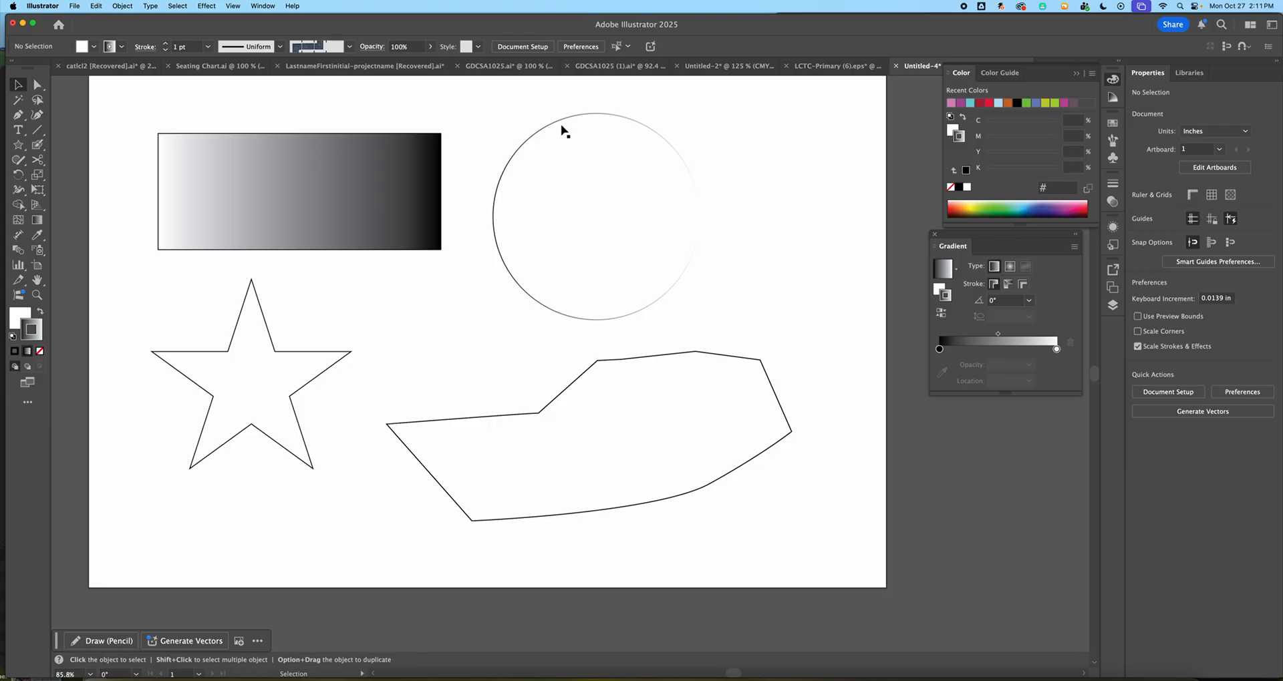
Undo the gradient applied to the circle's outline and return to the gradient-filled rectangle.
{"action": "key", "text": "a"}
{"action": "key", "text": "super+z"}
{"action": "key", "text": "super+z"}
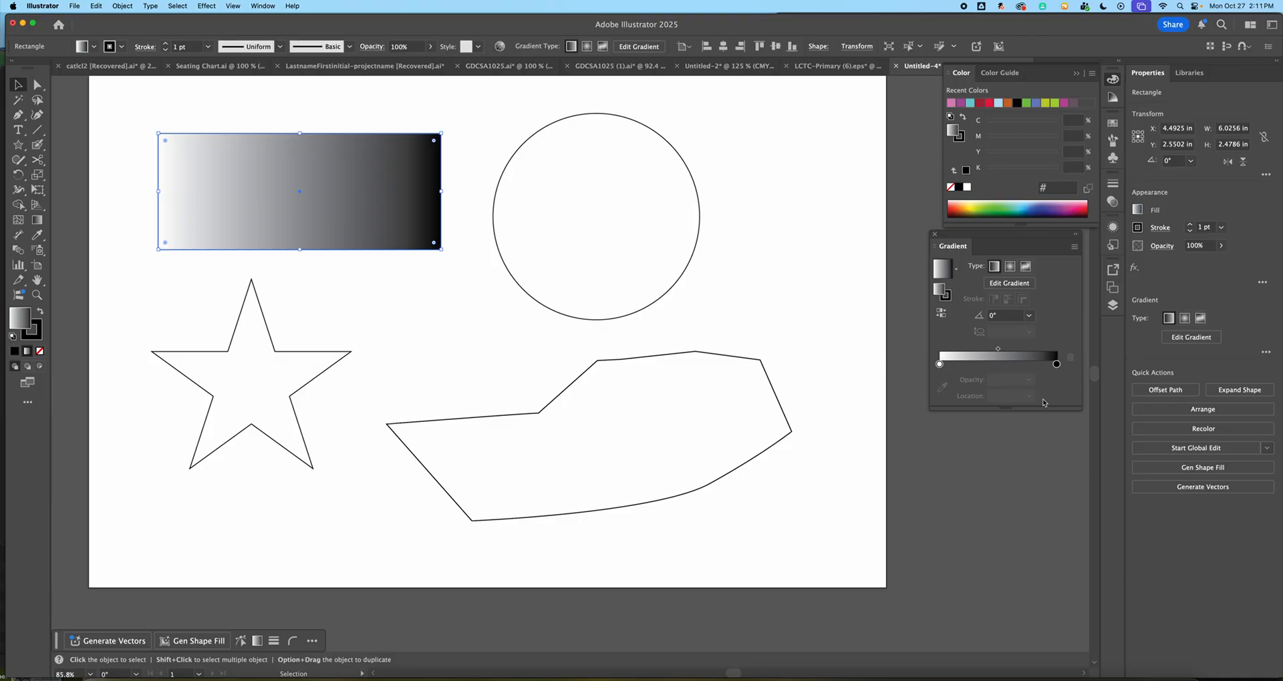
Try out the rectangle gradient's end stops and slide its midpoint to about 50.55%.
{"action": "mouse_move", "coordinate": [940, 366]}
{"action": "left_mouse_down"}
{"action": "mouse_move", "coordinate": [1013, 365]}
{"action": "mouse_move", "coordinate": [917, 364]}
{"action": "left_mouse_up"}
{"action": "mouse_move", "coordinate": [1057, 365]}
{"action": "left_mouse_down"}
{"action": "mouse_move", "coordinate": [1003, 364]}
{"action": "mouse_move", "coordinate": [1062, 365]}
{"action": "left_mouse_up"}
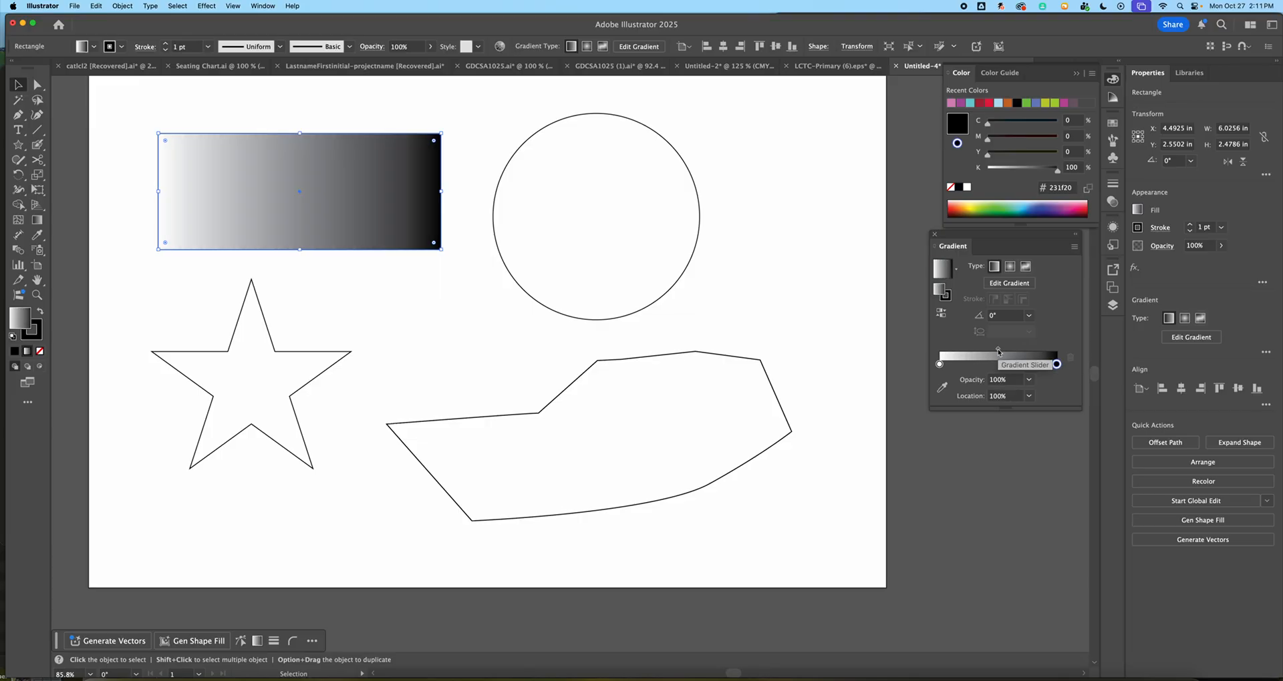
{"action": "mouse_move", "coordinate": [998, 352]}
{"action": "left_mouse_down"}
{"action": "mouse_move", "coordinate": [1032, 348]}
{"action": "mouse_move", "coordinate": [968, 352]}
{"action": "mouse_move", "coordinate": [998, 351]}
{"action": "left_mouse_up"}
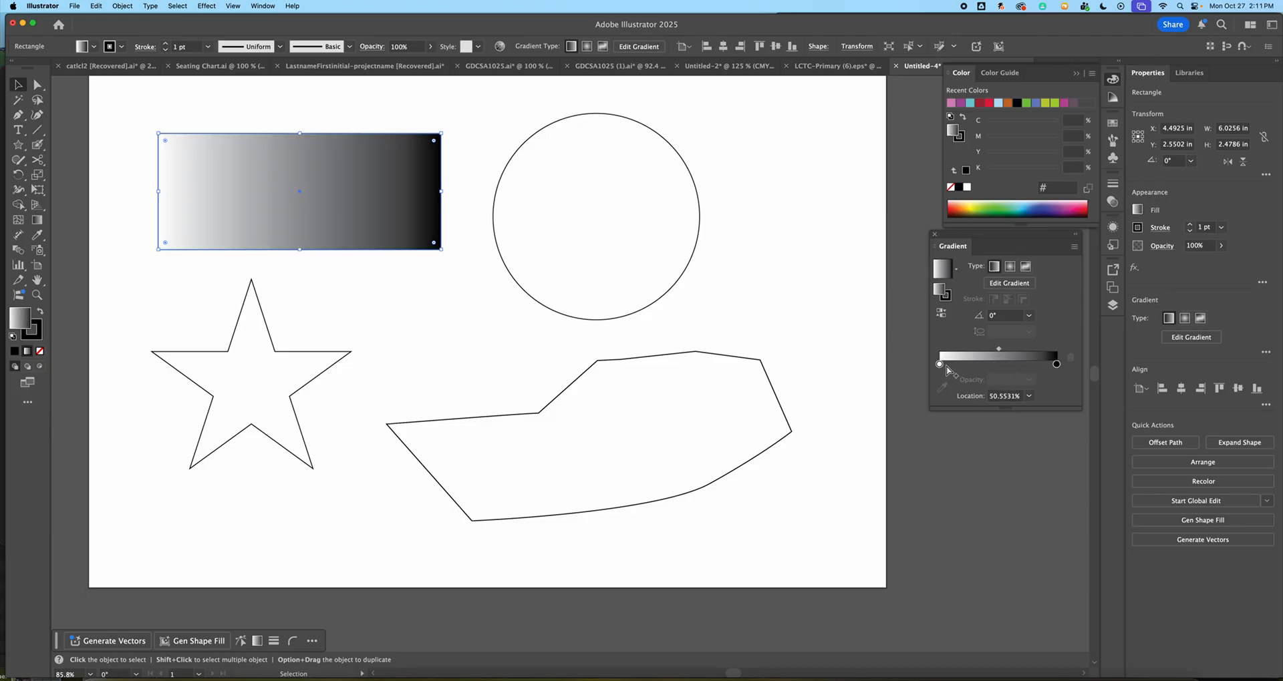
Add two intermediate color stops to the rectangle's gradient and remove both of them.
{"action": "left_click", "coordinate": [976, 364]}
{"action": "left_click", "coordinate": [1020, 364]}
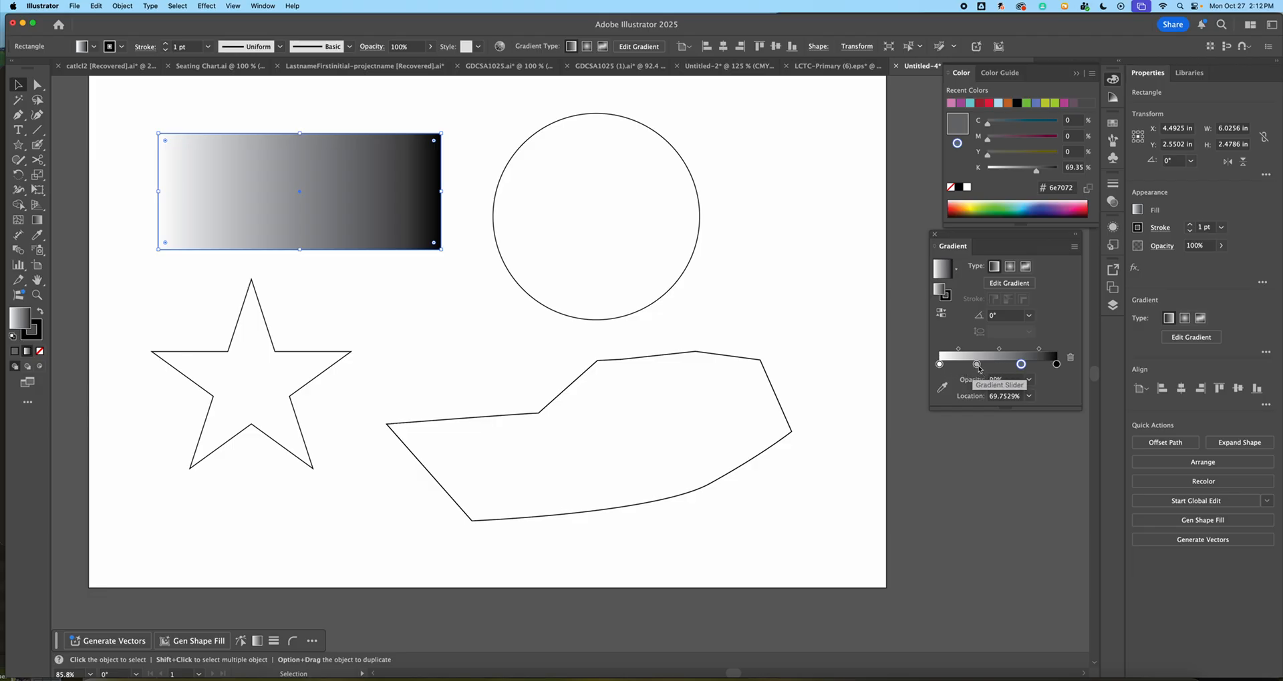
{"action": "left_click", "coordinate": [976, 364]}
{"action": "left_click_drag", "start_coordinate": [977, 364], "coordinate": [978, 378]}
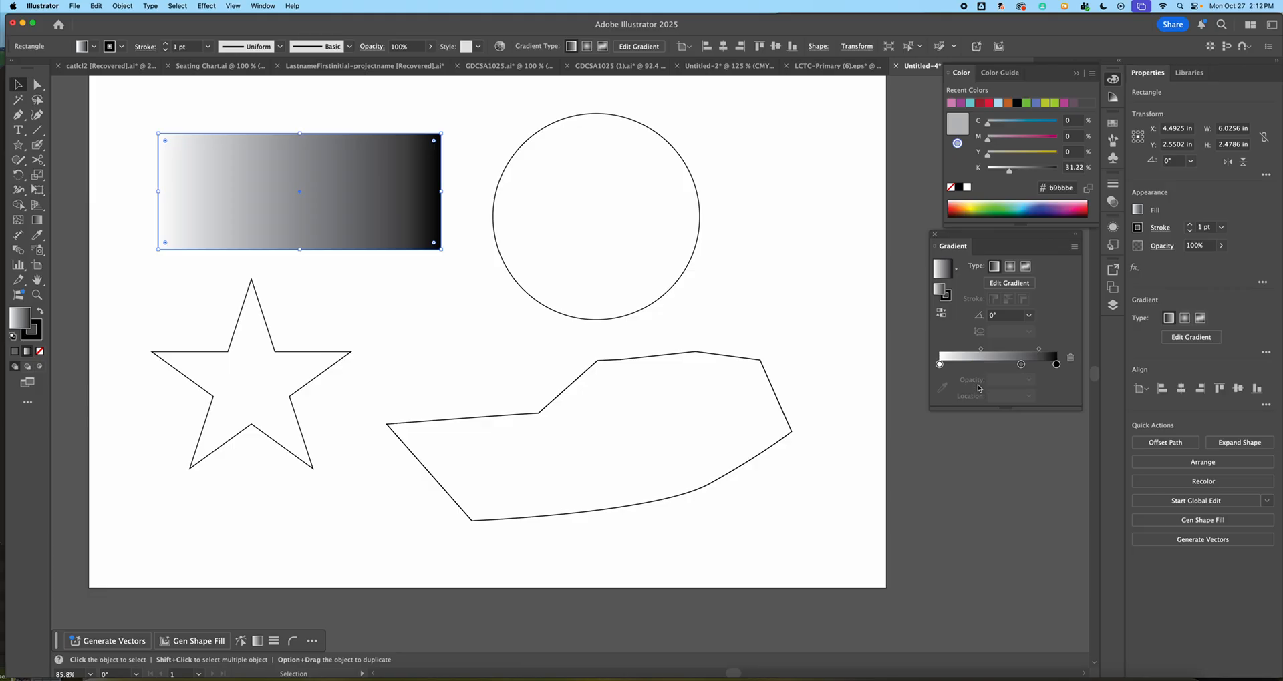
{"action": "left_click", "coordinate": [1021, 364]}
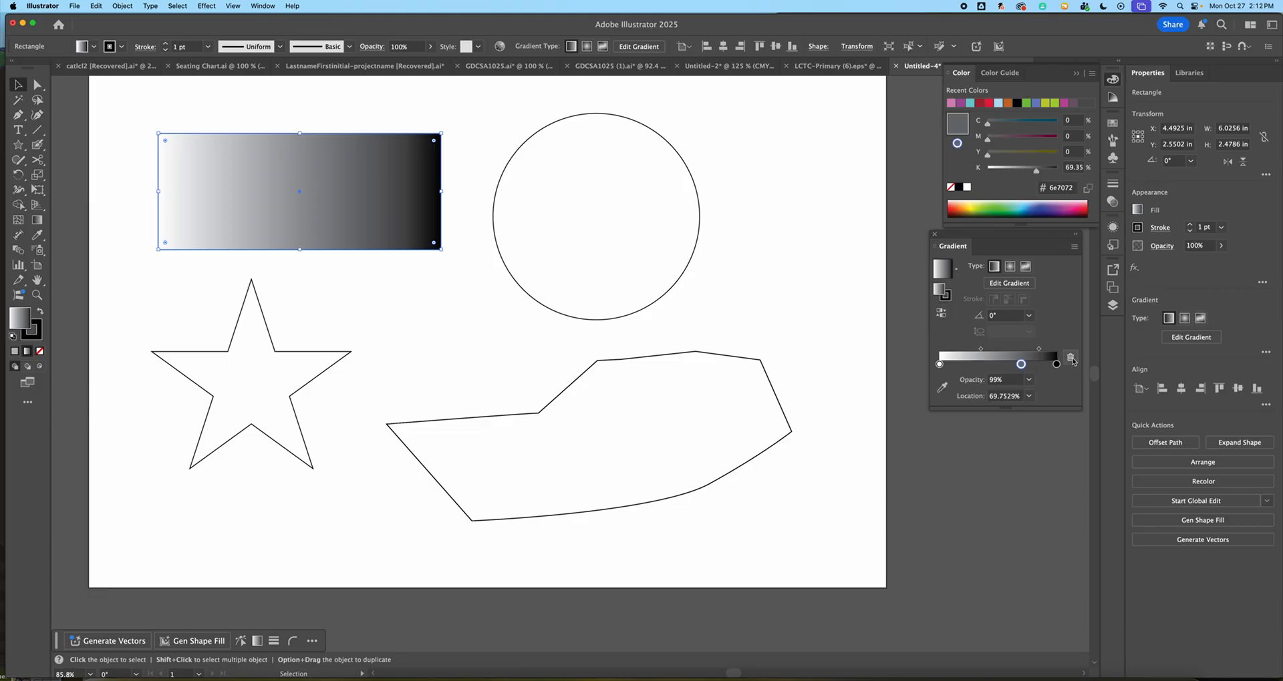
{"action": "left_click", "coordinate": [1070, 359]}
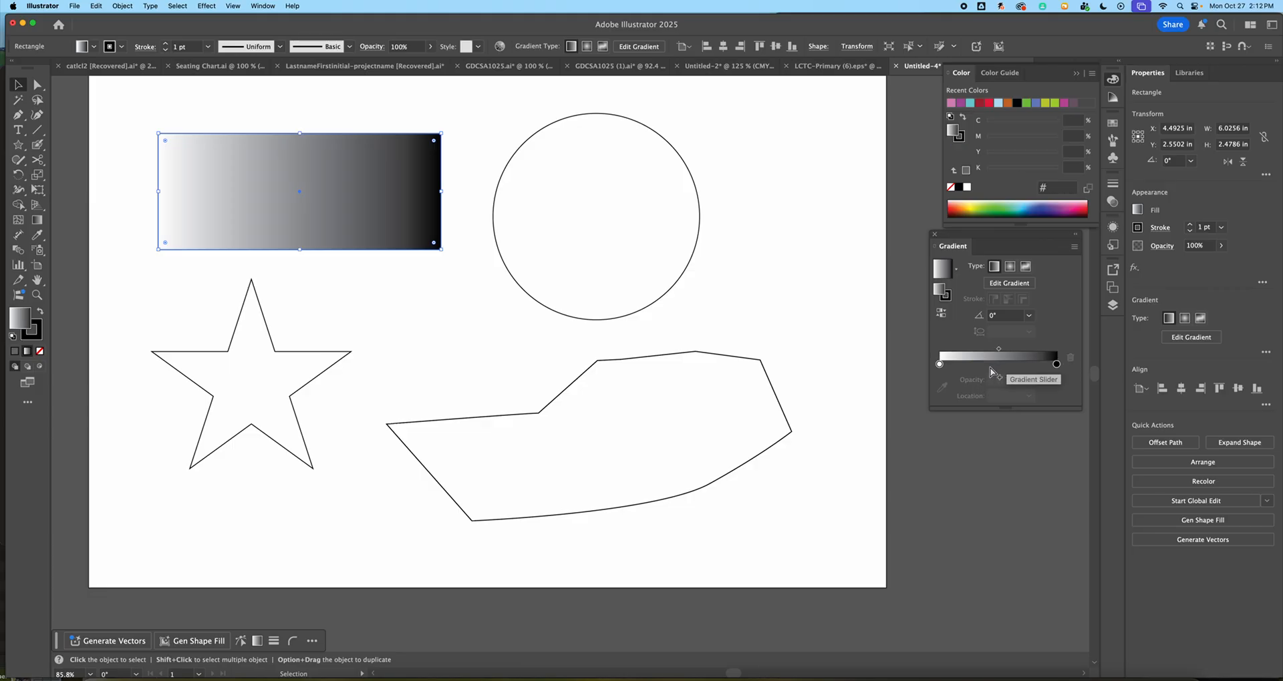
Try green and blue spectrum colors on the white start stop of the rectangle's gradient.
{"action": "left_click", "coordinate": [940, 365]}
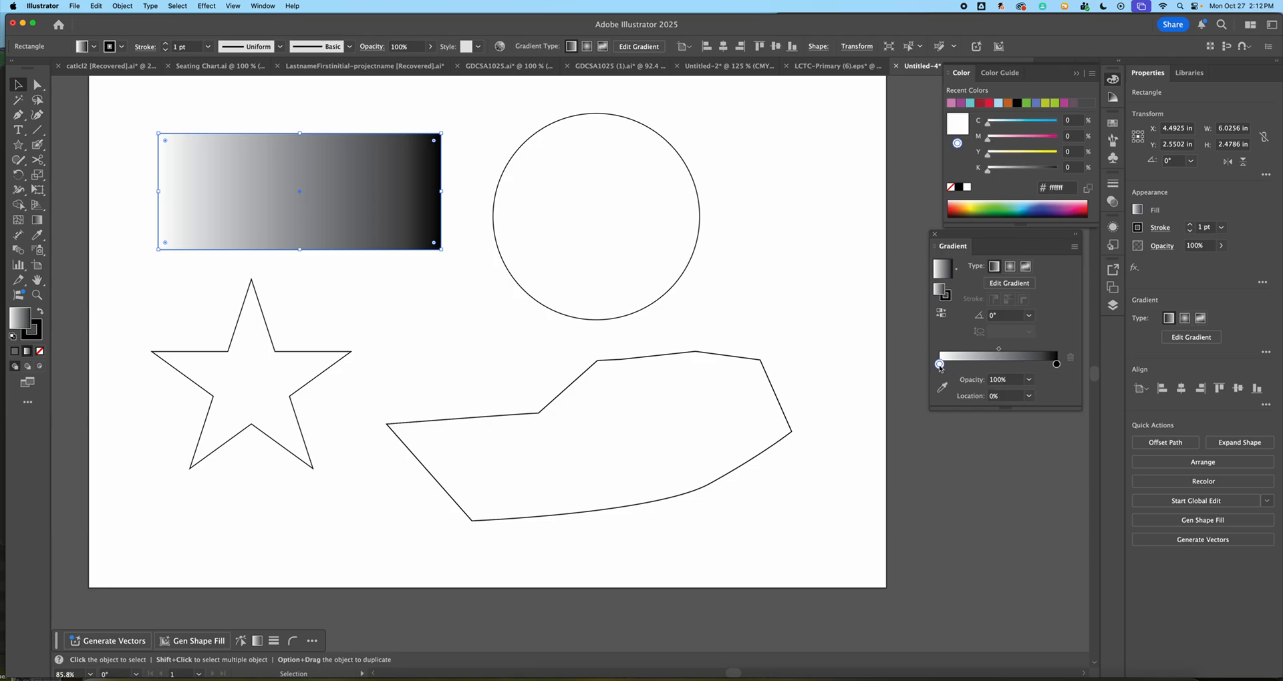
{"action": "double_click", "coordinate": [939, 365]}
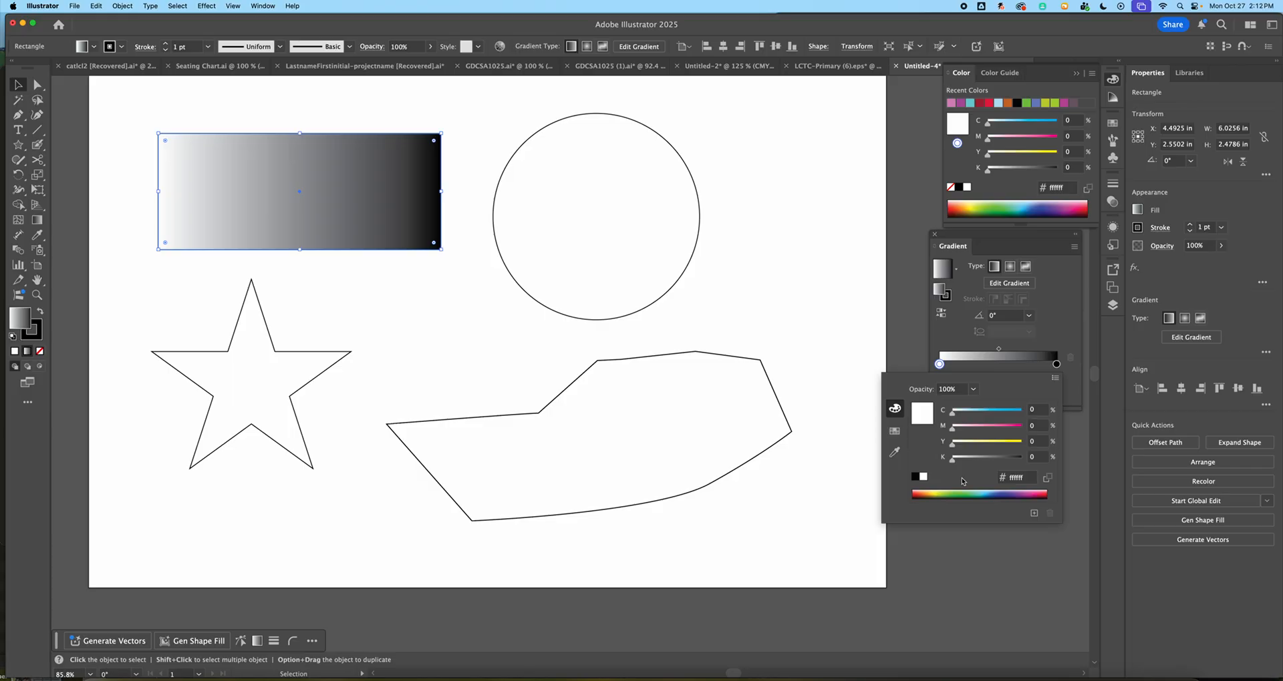
{"action": "mouse_move", "coordinate": [972, 415]}
{"action": "left_mouse_down"}
{"action": "mouse_move", "coordinate": [1018, 412]}
{"action": "mouse_move", "coordinate": [980, 412]}
{"action": "mouse_move", "coordinate": [987, 432]}
{"action": "left_mouse_up"}
{"action": "left_click_drag", "start_coordinate": [966, 495], "coordinate": [1002, 493]}
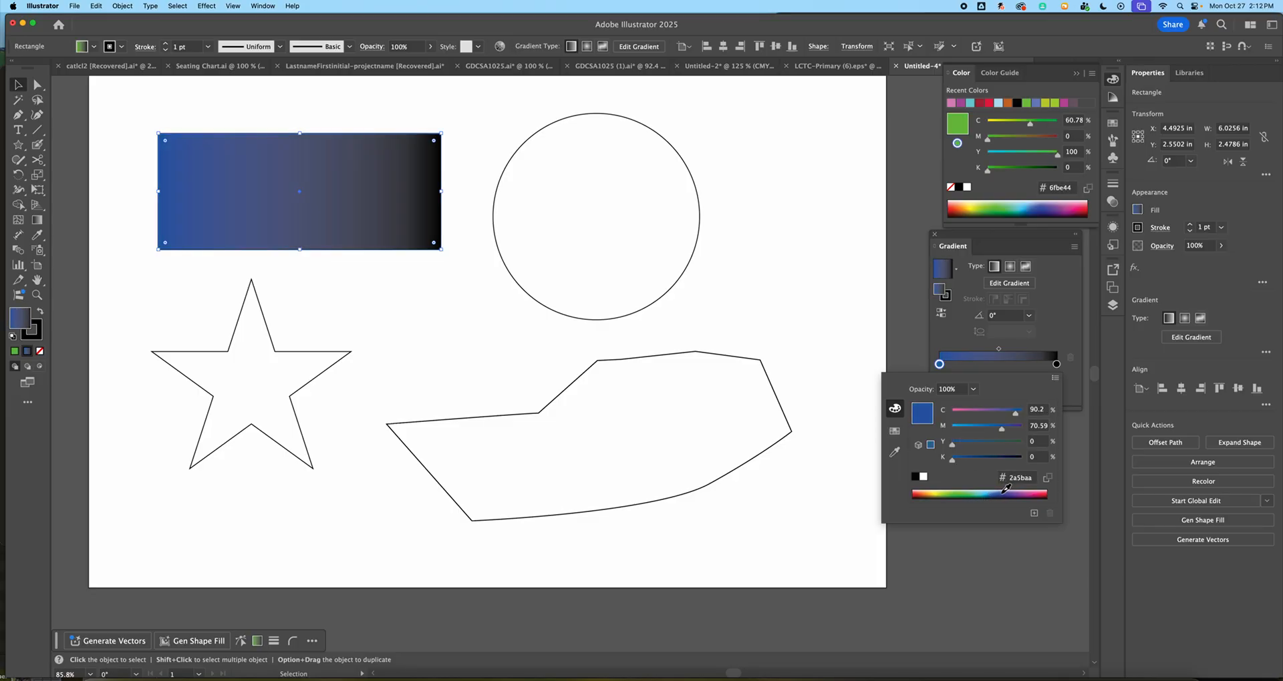
{"action": "left_click", "coordinate": [964, 495]}
{"action": "left_click", "coordinate": [1008, 495]}
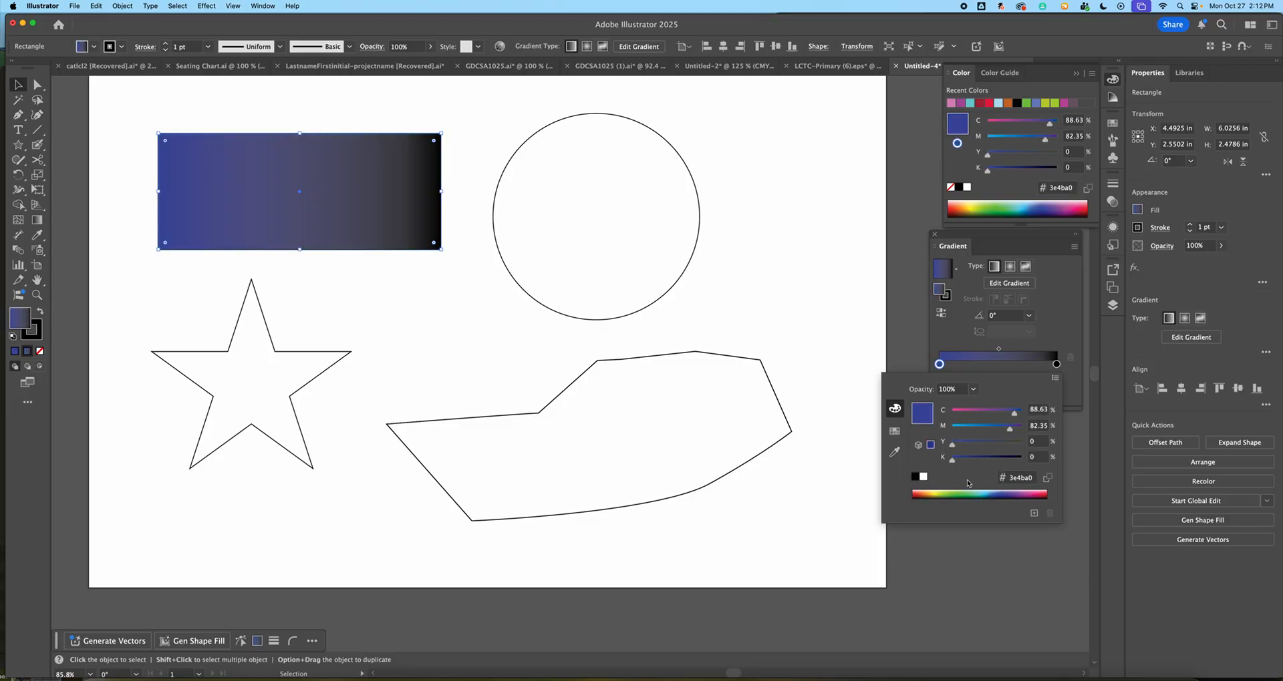
{"action": "left_click", "coordinate": [962, 494]}
Try several color swatches on the gradient's start stop and reduce the cyan of the chosen green to 56%.
{"action": "left_click", "coordinate": [890, 434]}
{"action": "left_click", "coordinate": [964, 404]}
{"action": "left_click", "coordinate": [956, 404]}
{"action": "left_click", "coordinate": [947, 404]}
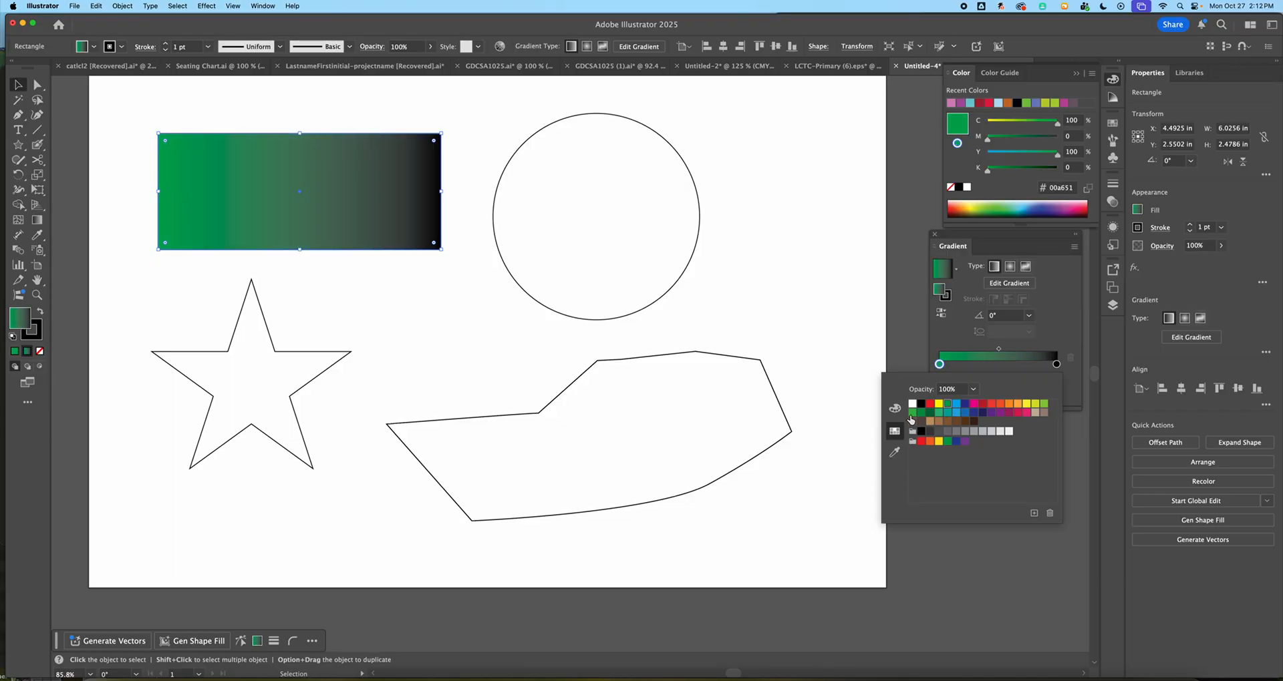
{"action": "left_click", "coordinate": [916, 415]}
{"action": "left_click", "coordinate": [894, 409]}
{"action": "mouse_move", "coordinate": [993, 412]}
{"action": "left_mouse_down"}
{"action": "mouse_move", "coordinate": [972, 416]}
{"action": "mouse_move", "coordinate": [985, 415]}
{"action": "left_mouse_up"}
Switch the gradient's start stop to Grayscale and set its black value to 50%.
{"action": "left_click", "coordinate": [1055, 378]}
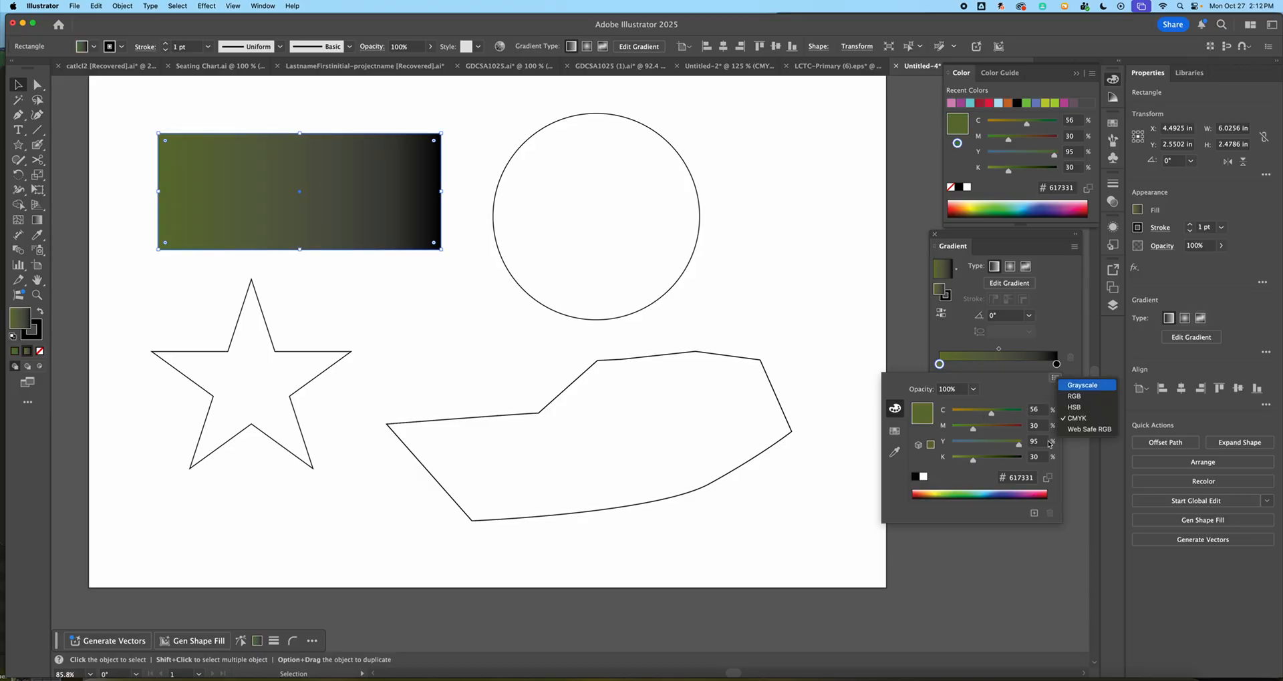
{"action": "left_click", "coordinate": [1077, 388]}
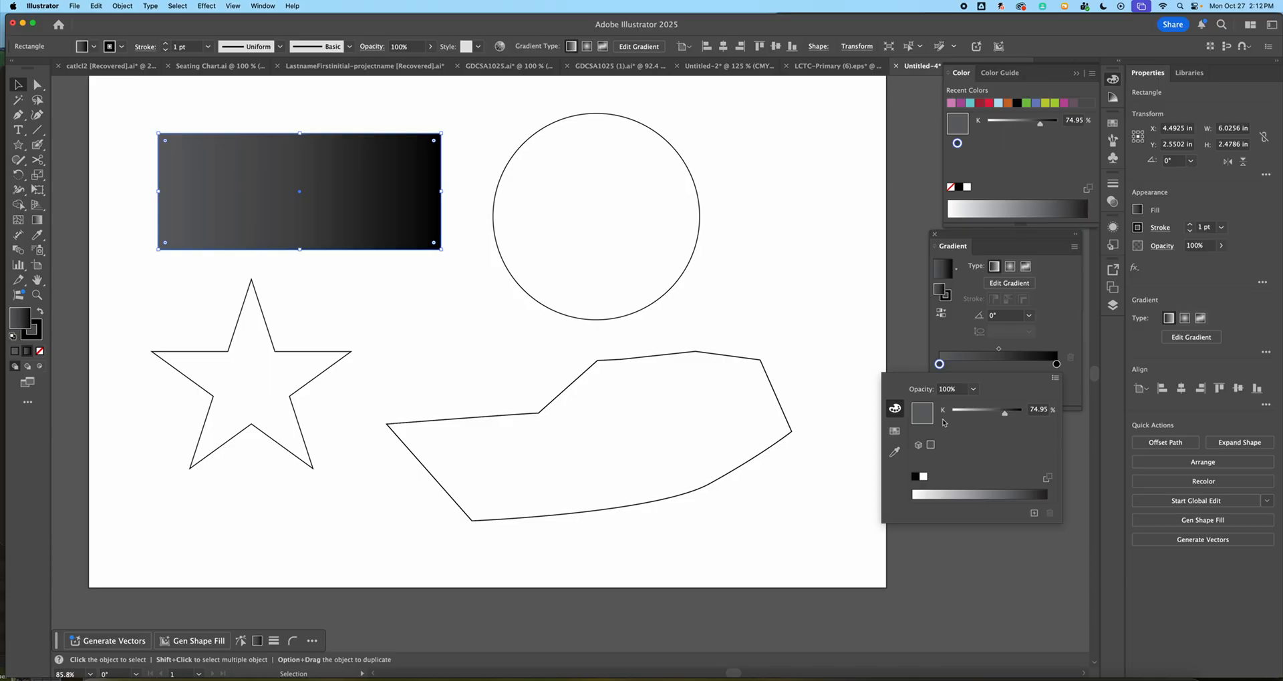
{"action": "left_click_drag", "start_coordinate": [1005, 416], "coordinate": [987, 413]}
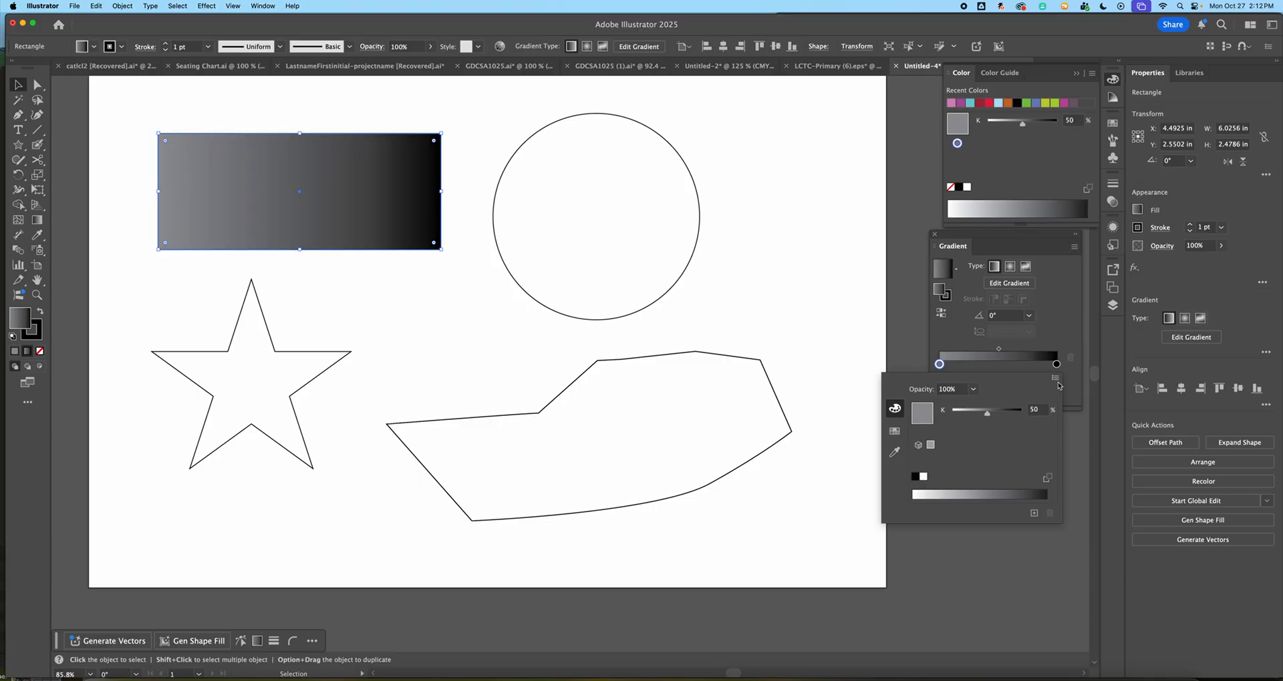
Switch the start stop back to CMYK and turn it yellow using 8% cyan, 0% magenta, 100% yellow and 0% black.
{"action": "left_click", "coordinate": [1056, 380]}
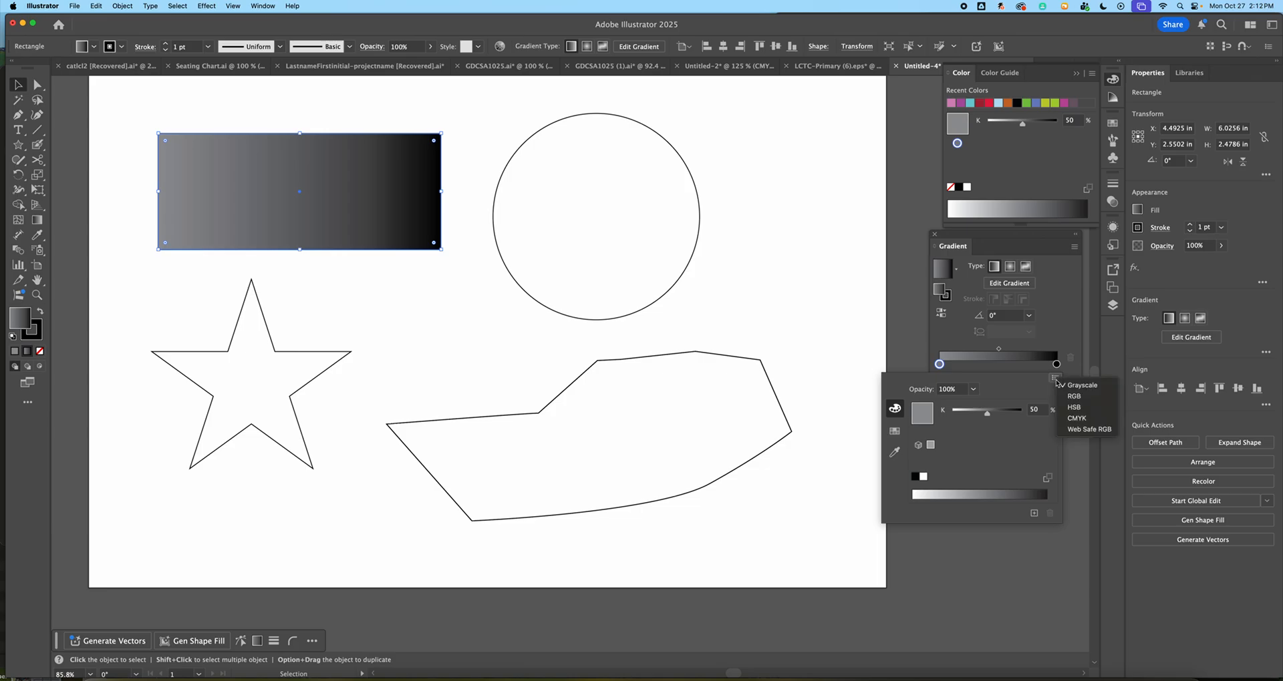
{"action": "left_click", "coordinate": [1074, 418]}
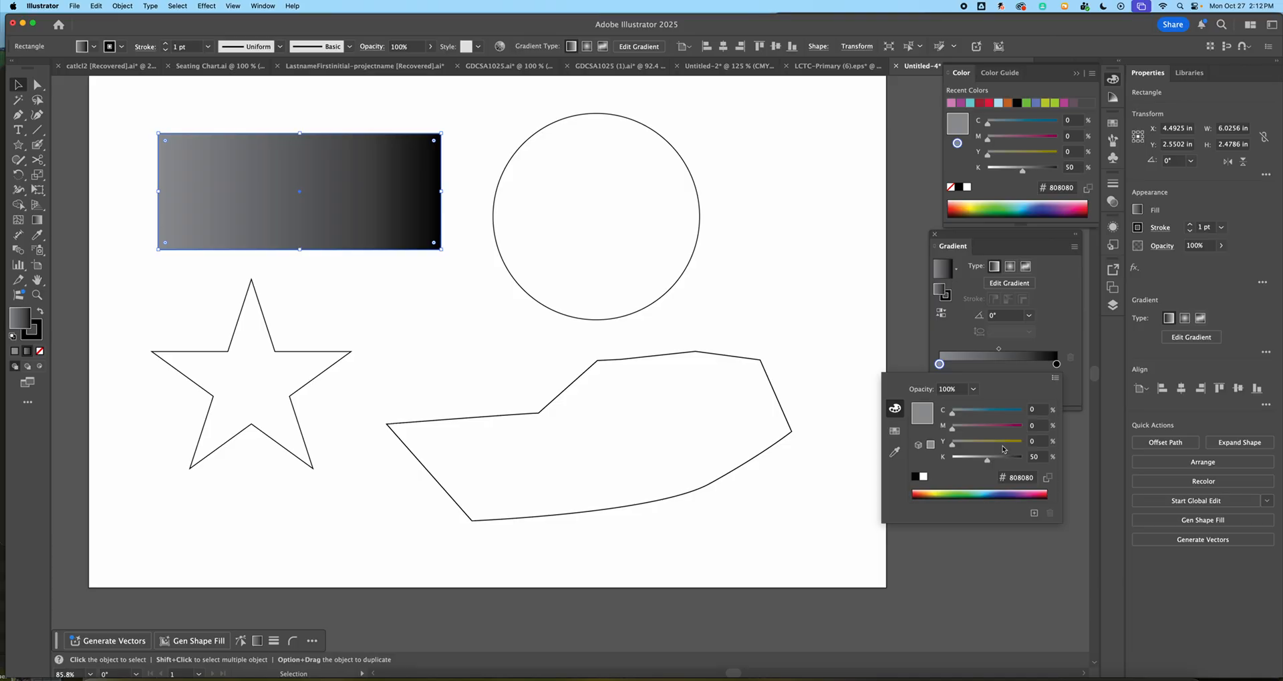
{"action": "left_click", "coordinate": [1002, 447]}
{"action": "left_click", "coordinate": [959, 496]}
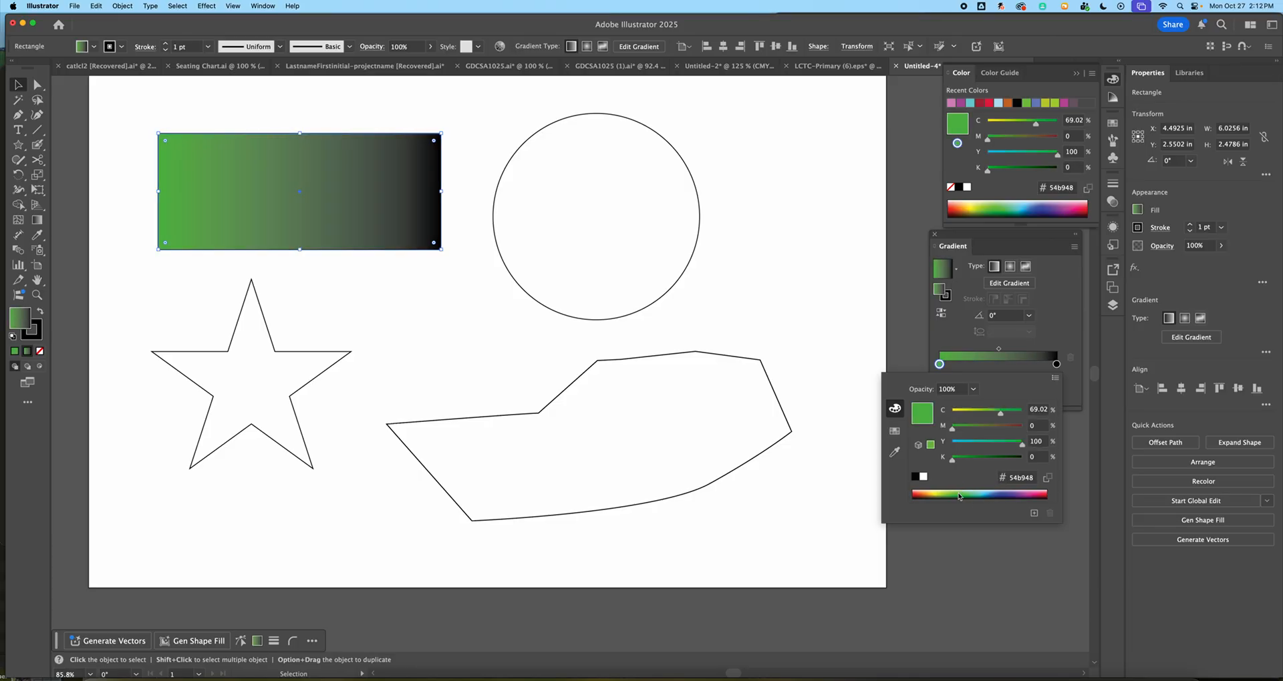
{"action": "left_click", "coordinate": [1071, 319]}
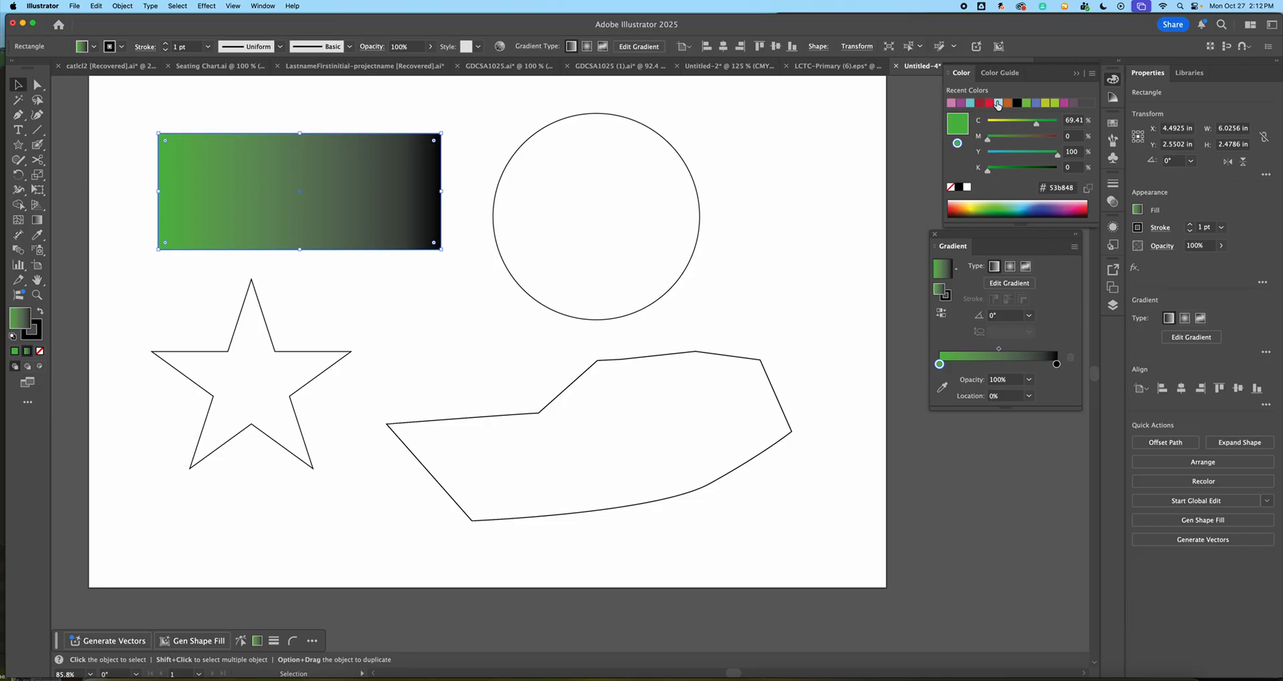
{"action": "left_click_drag", "start_coordinate": [1015, 127], "coordinate": [982, 126]}
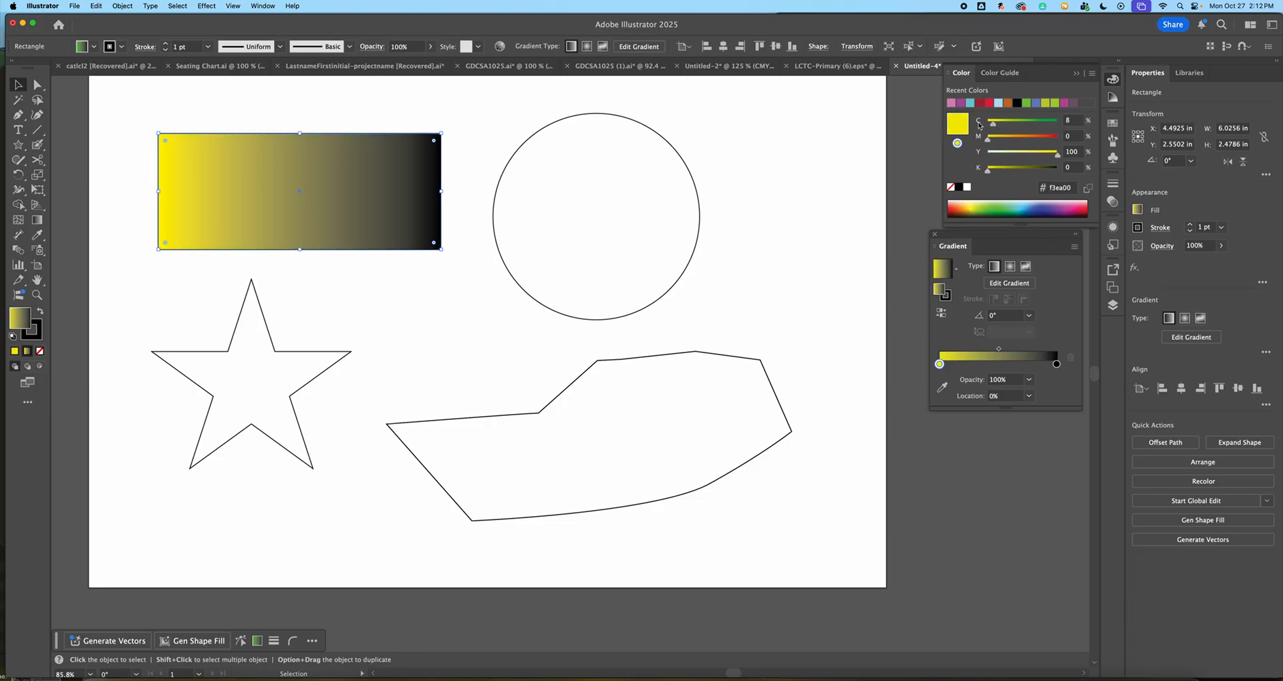
Darken the rectangle gradient's yellow start stop to 0% cyan, 0% magenta, 100% yellow and 50% black.
{"action": "left_click", "coordinate": [1020, 168]}
{"action": "left_click_drag", "start_coordinate": [1022, 170], "coordinate": [1022, 170]}
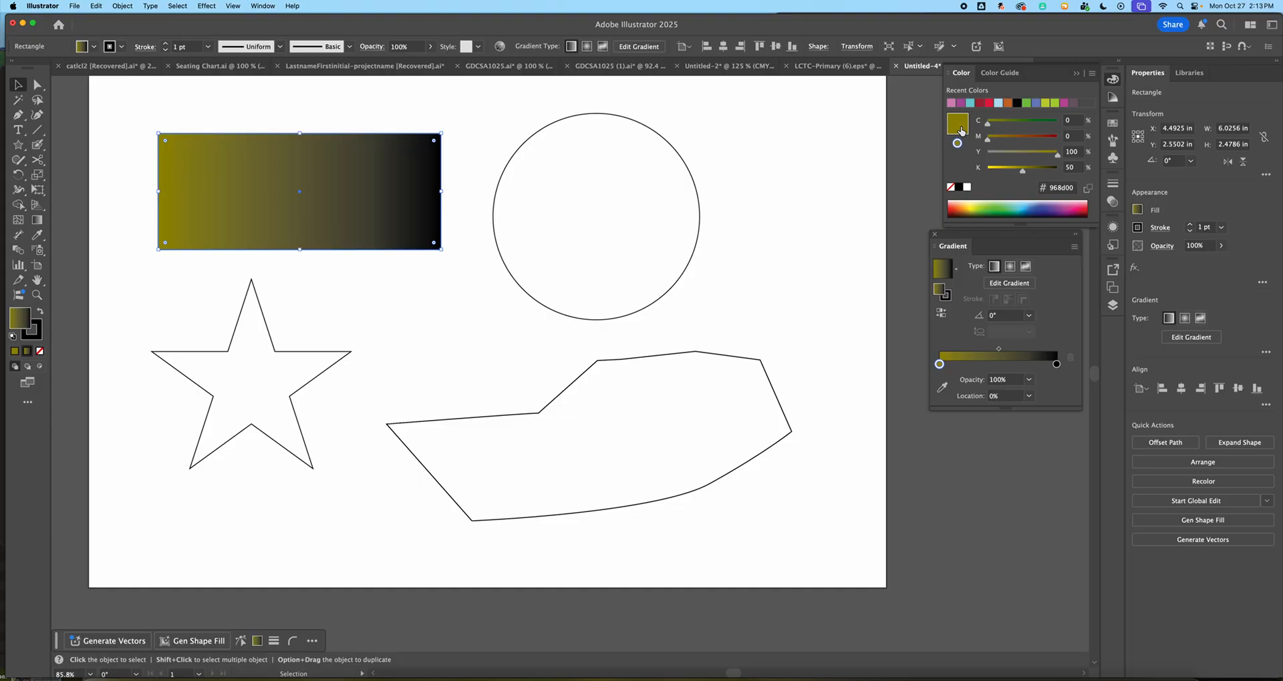
Add a dark red stop with 97% magenta, 100% yellow and 50% black to the rectangle's gradient and place it at about 49%.
{"action": "left_click", "coordinate": [1020, 359]}
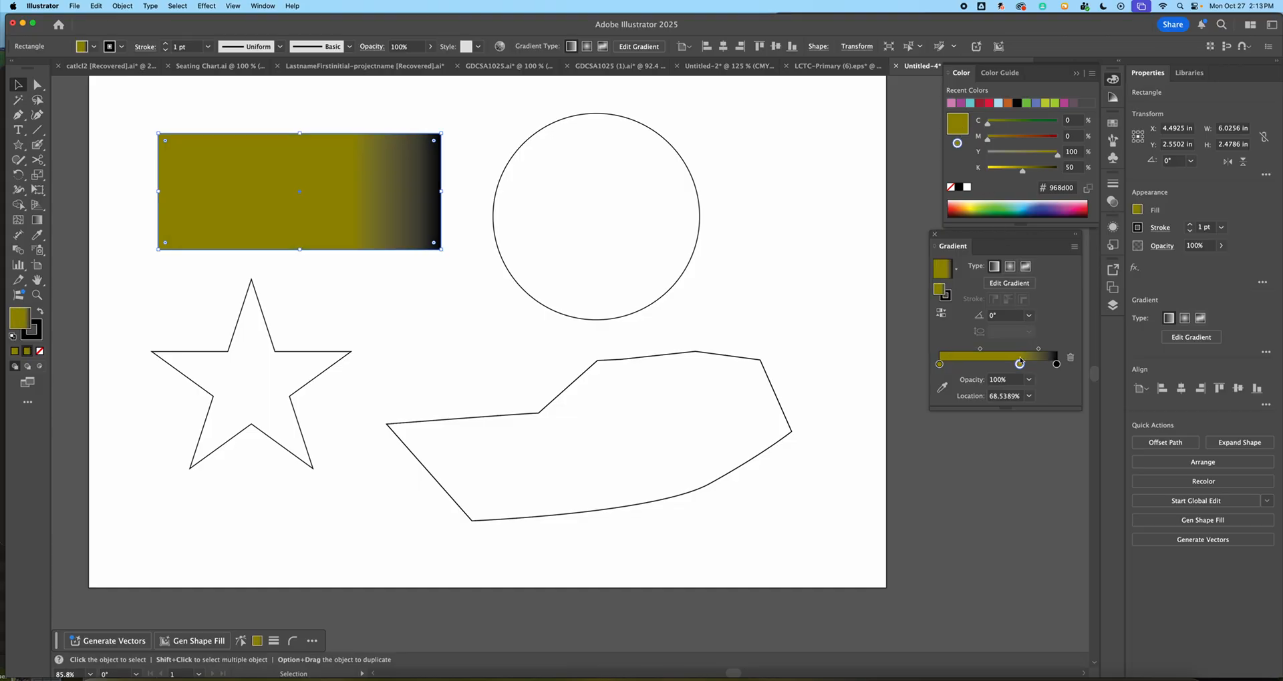
{"action": "double_click", "coordinate": [1019, 364]}
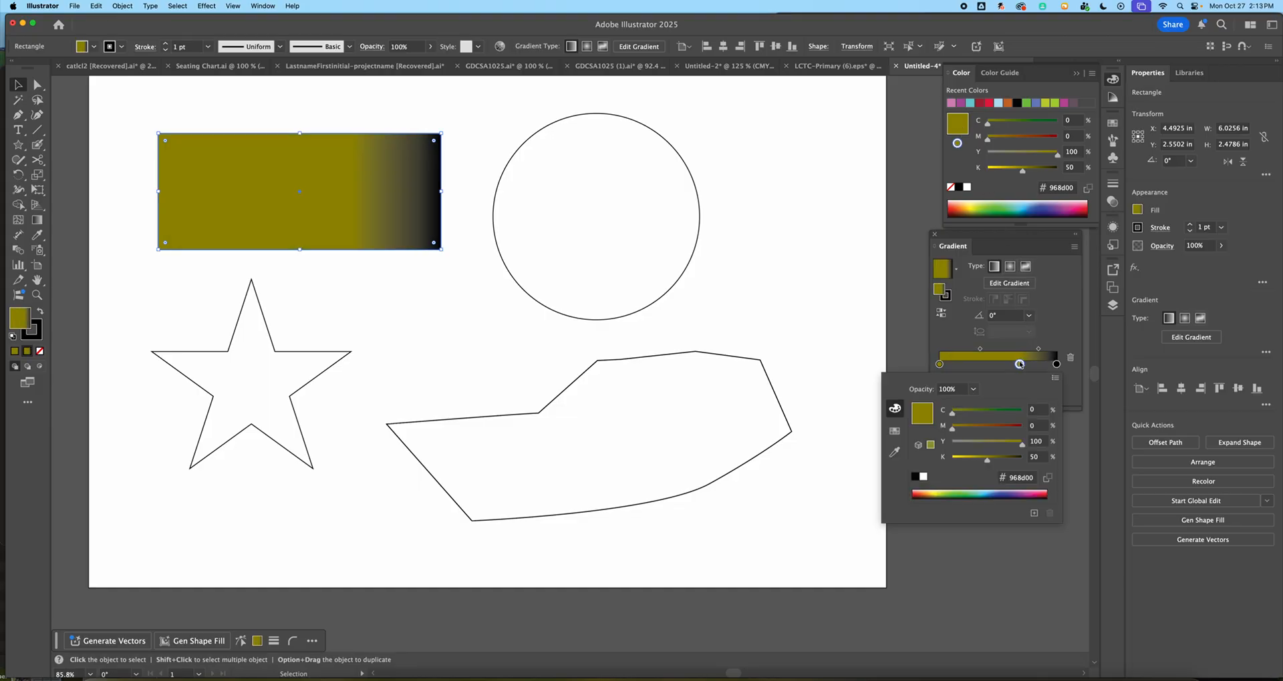
{"action": "left_click_drag", "start_coordinate": [1006, 428], "coordinate": [1020, 426]}
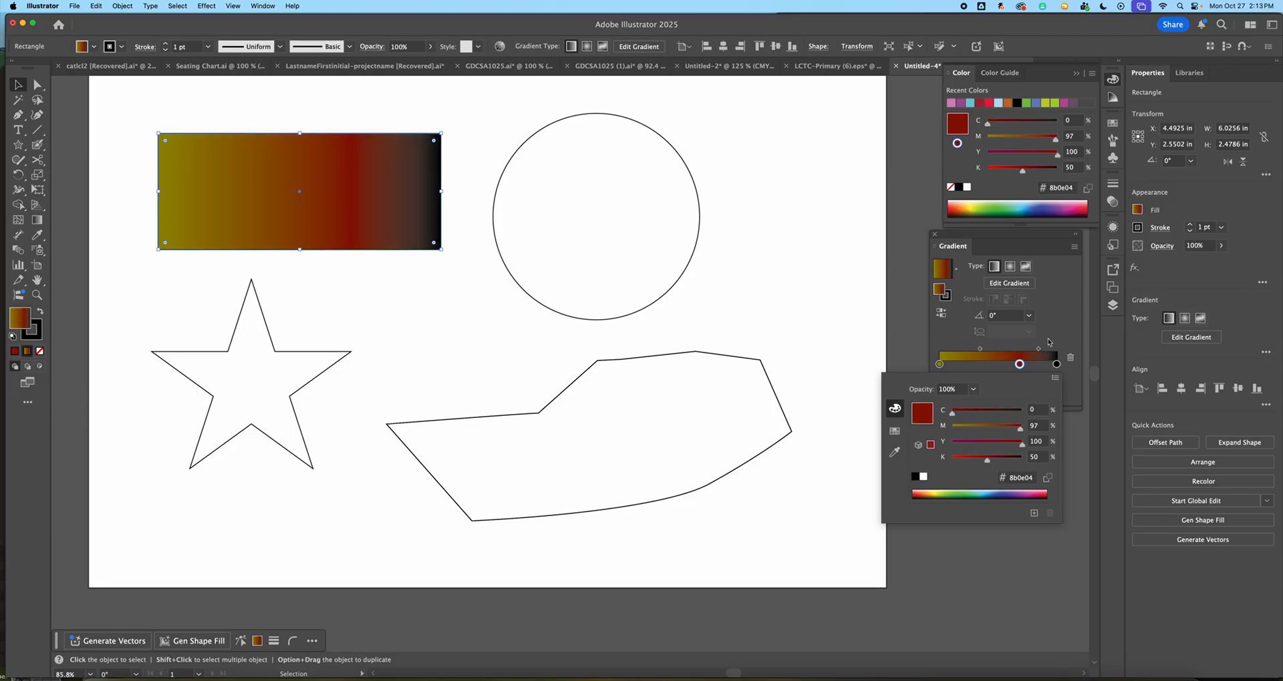
{"action": "left_click", "coordinate": [1056, 309]}
{"action": "left_click_drag", "start_coordinate": [1018, 364], "coordinate": [997, 365]}
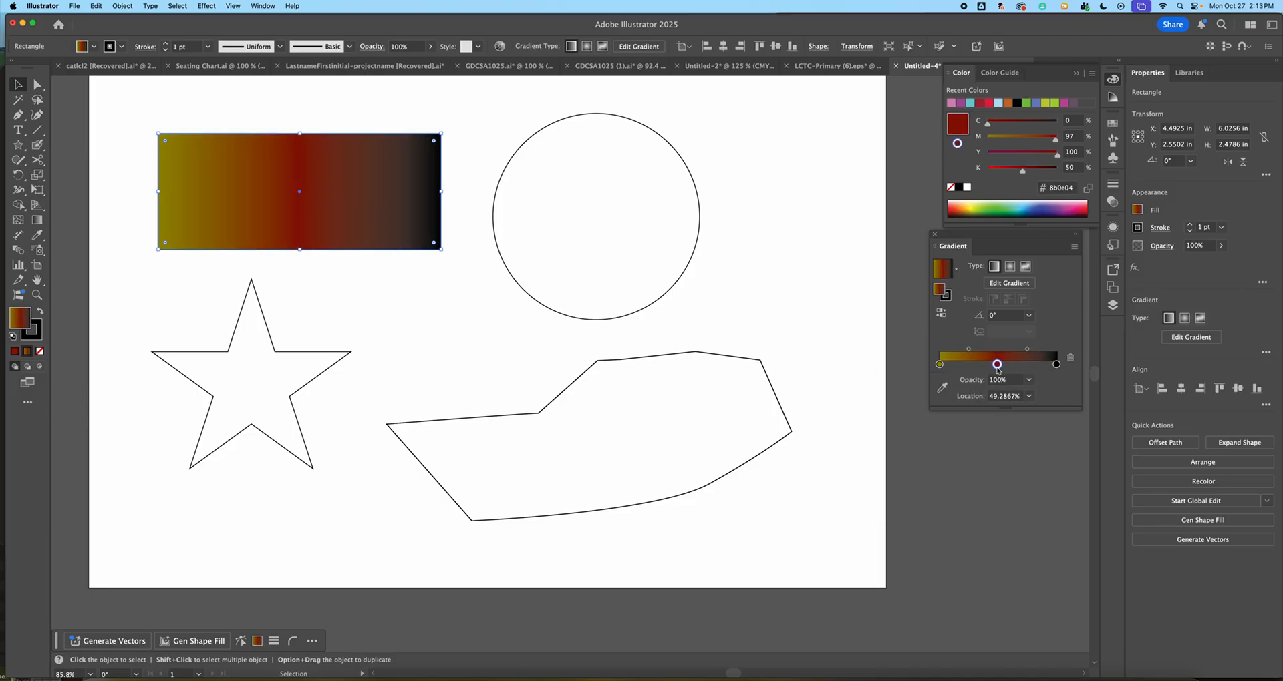
Move the rectangle slightly up and to the right, and fill the circle with a white-to-black radial gradient.
{"action": "left_click_drag", "start_coordinate": [317, 193], "coordinate": [338, 174]}
{"action": "left_click", "coordinate": [638, 126]}
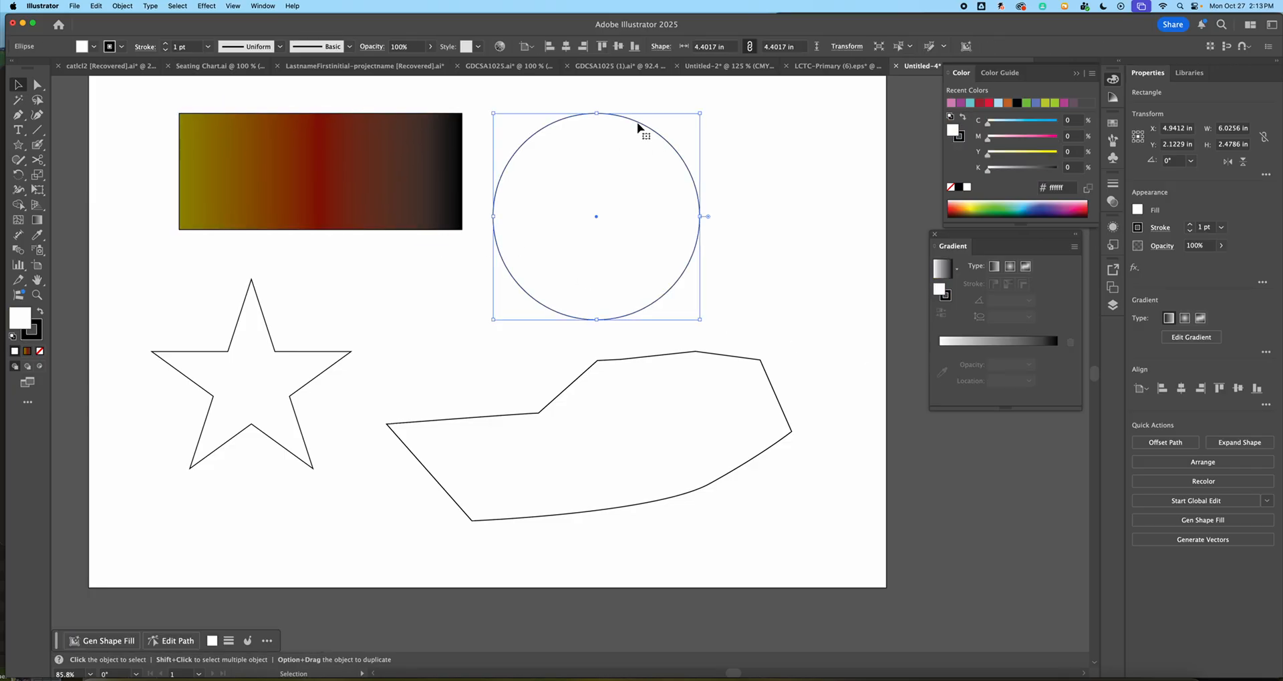
{"action": "left_click", "coordinate": [943, 269]}
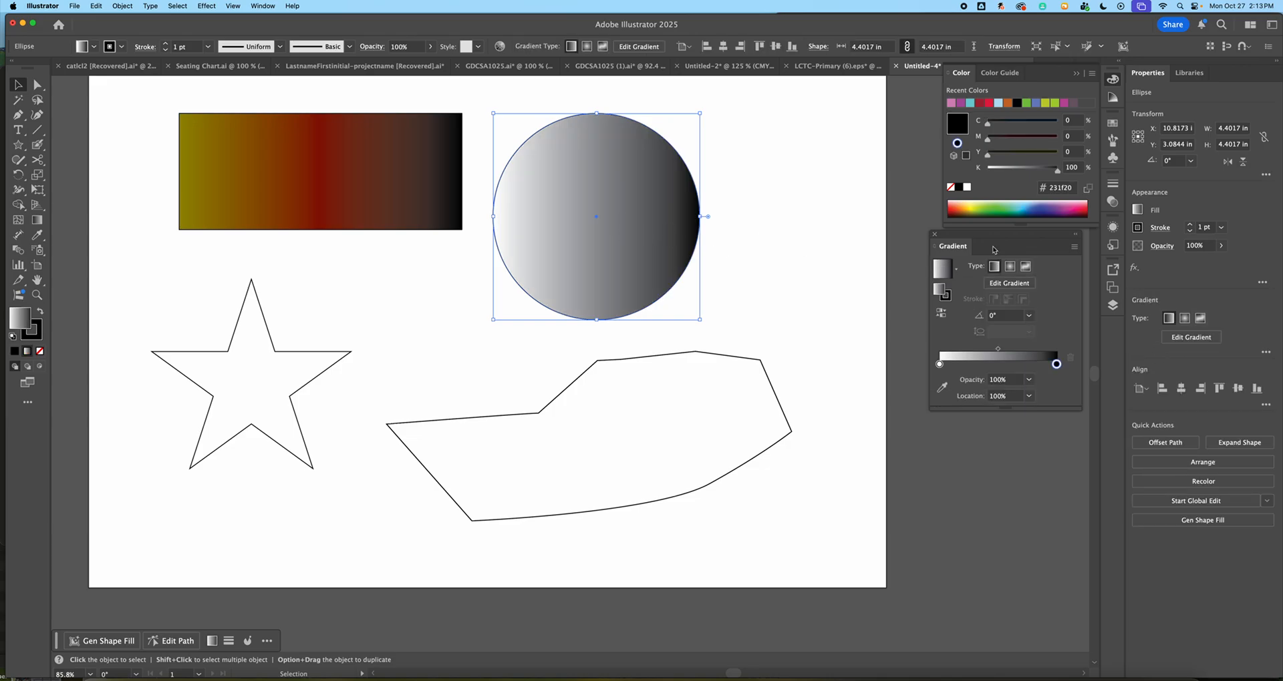
{"action": "left_click", "coordinate": [1009, 266]}
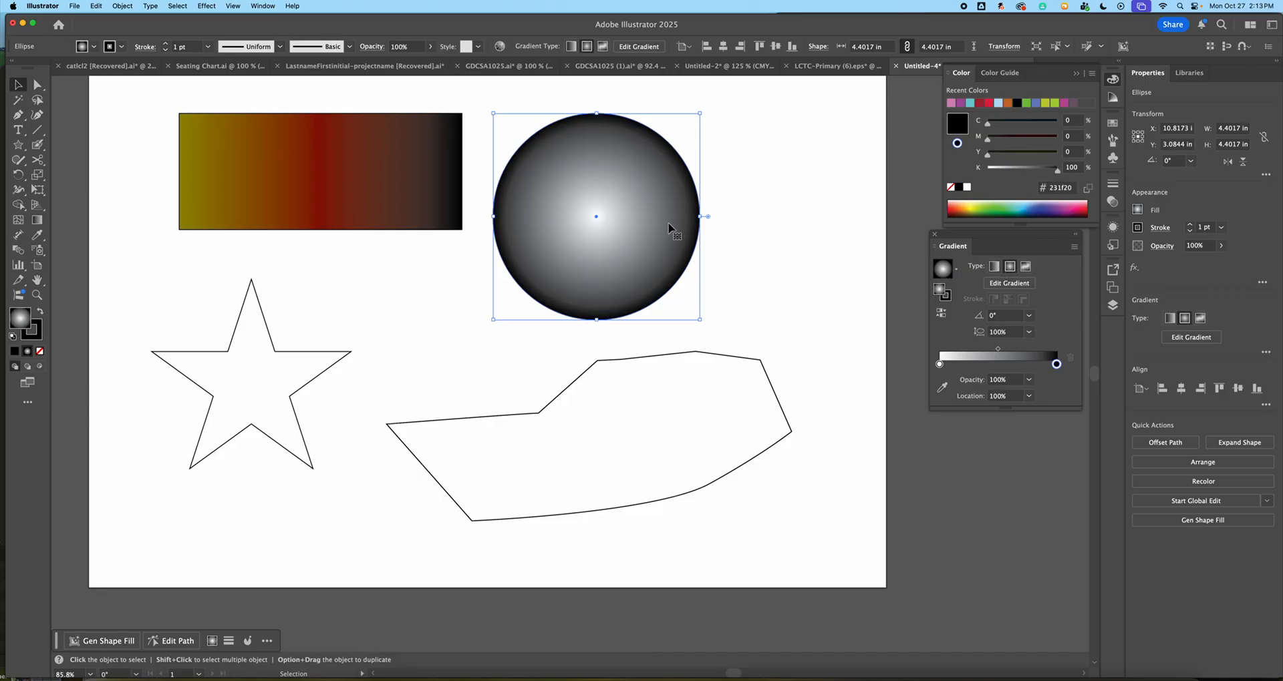
Position the circle gradient's white start stop at about 2% and color it 100% cyan.
{"action": "left_click_drag", "start_coordinate": [939, 365], "coordinate": [948, 366]}
{"action": "left_click", "coordinate": [1055, 364]}
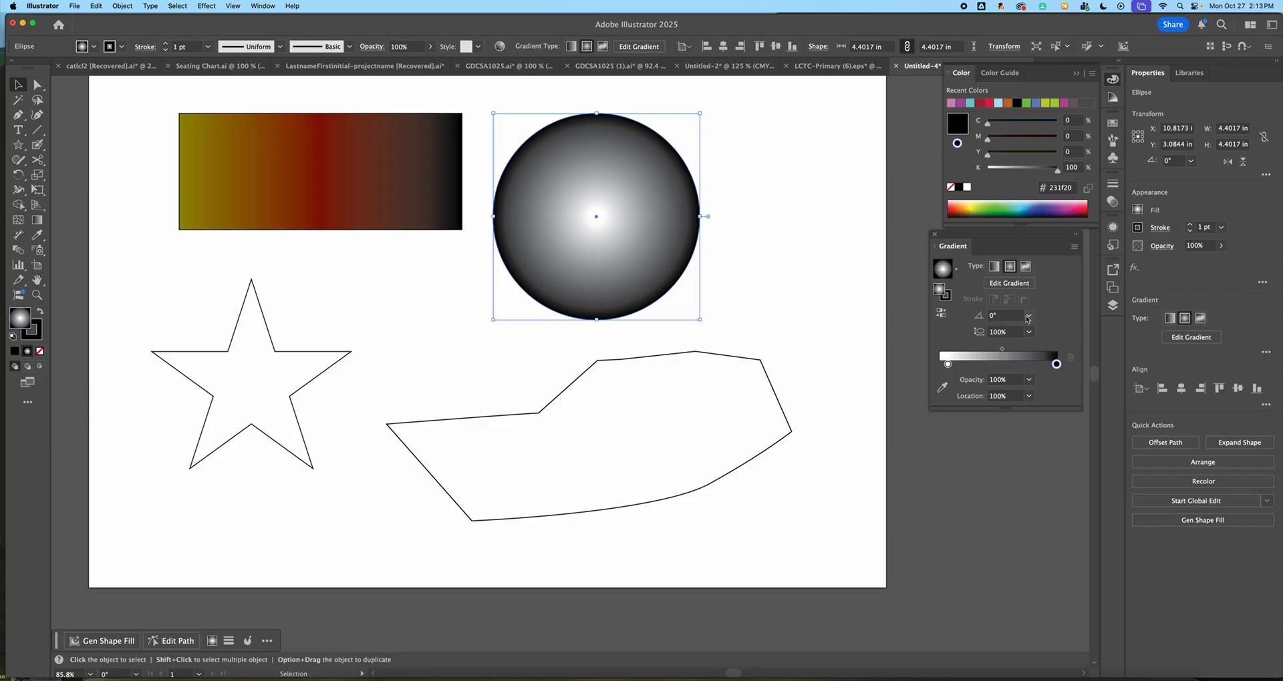
{"action": "left_click_drag", "start_coordinate": [946, 365], "coordinate": [941, 365]}
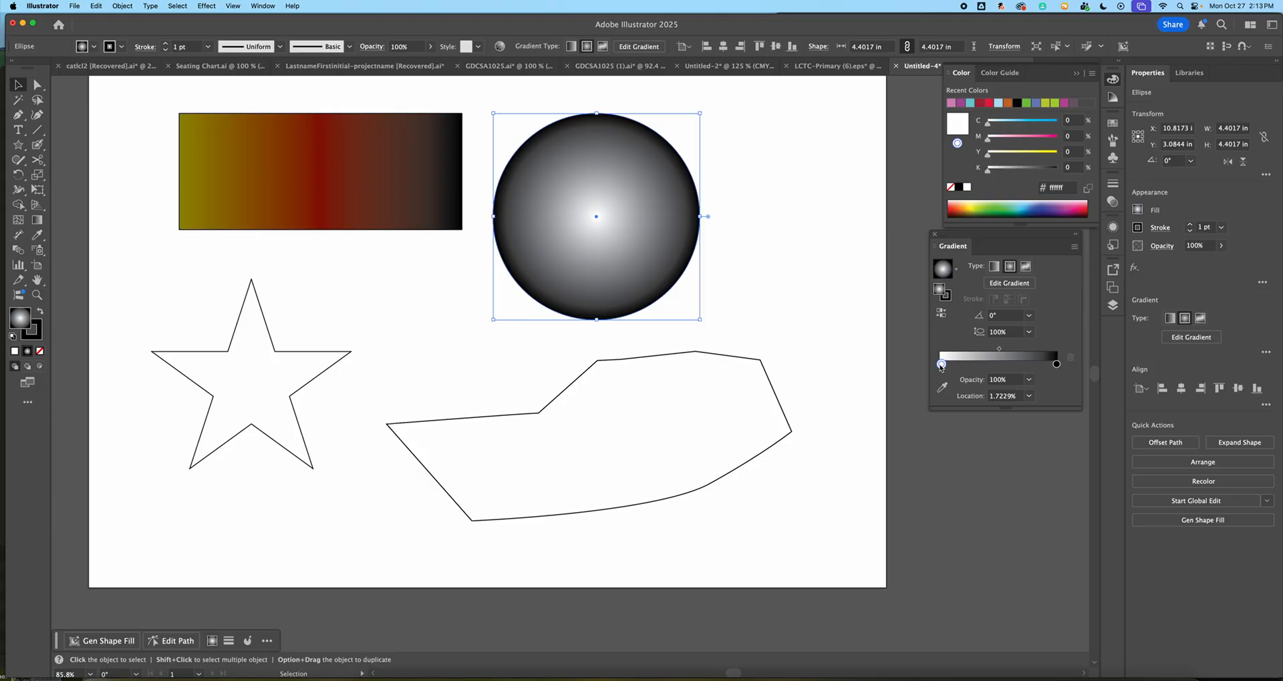
{"action": "double_click", "coordinate": [942, 365]}
{"action": "left_click_drag", "start_coordinate": [982, 413], "coordinate": [1020, 411]}
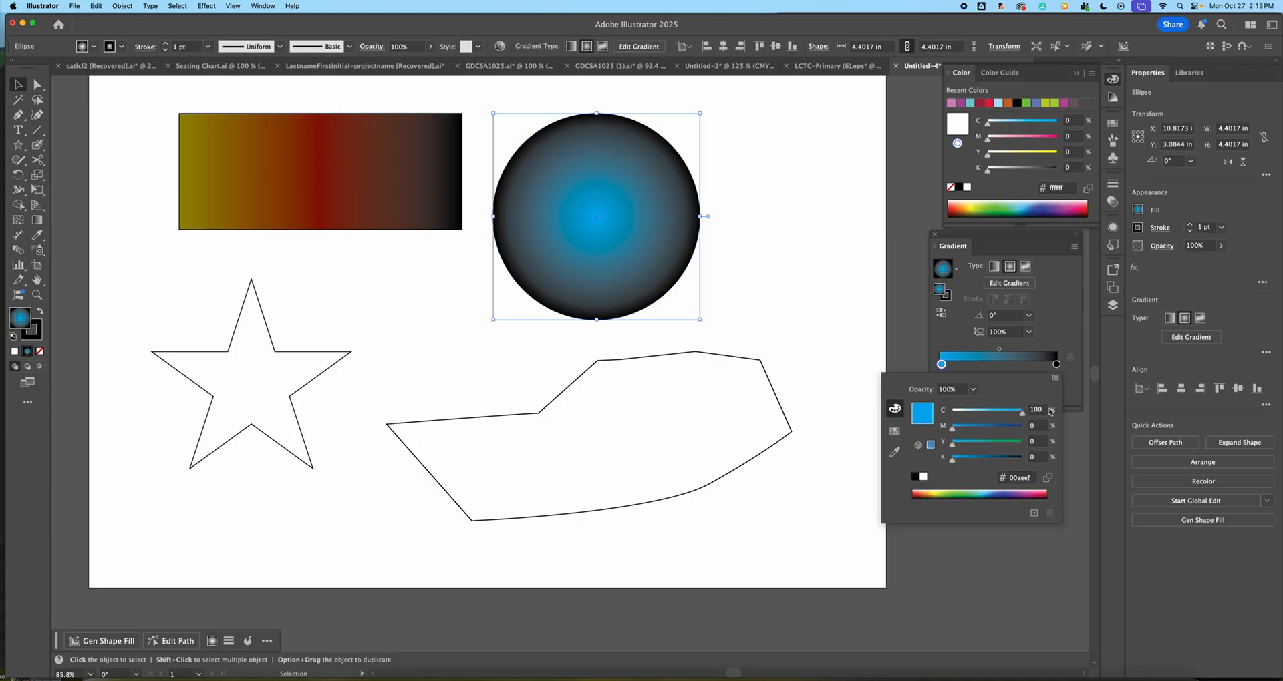
{"action": "left_click", "coordinate": [787, 283]}
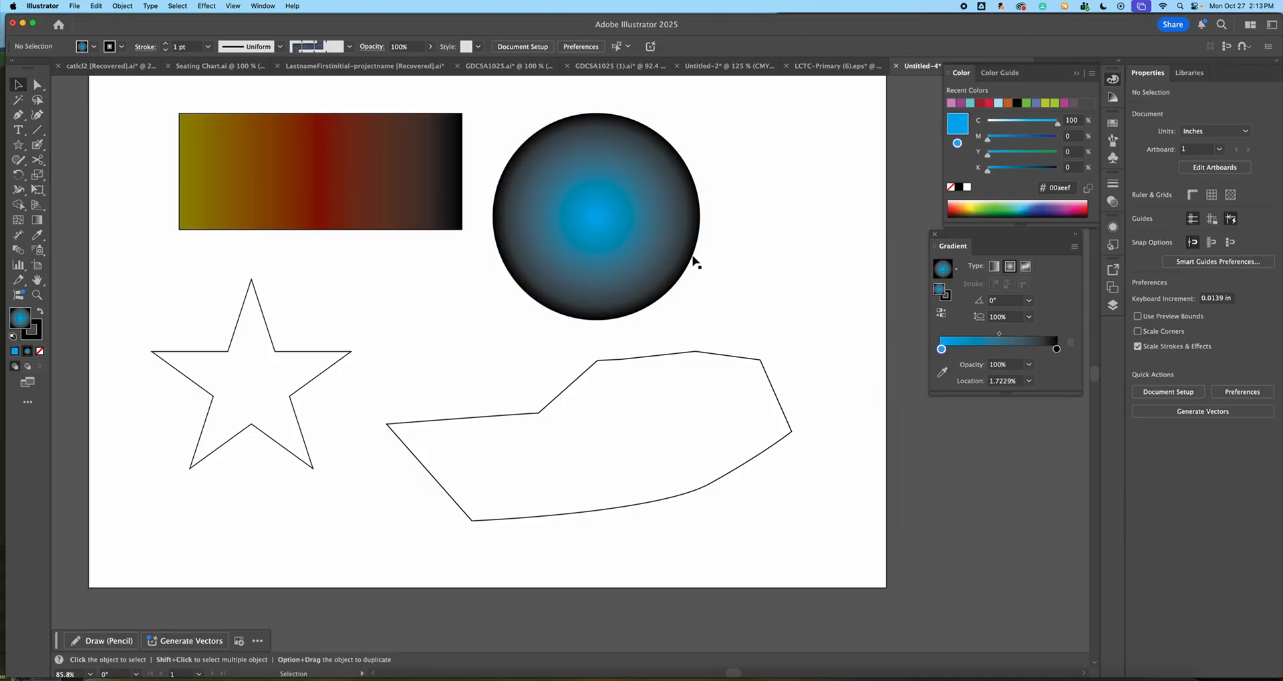
Add a stop about a third of the way along the circle's gradient and reduce its cyan.
{"action": "left_click", "coordinate": [628, 217]}
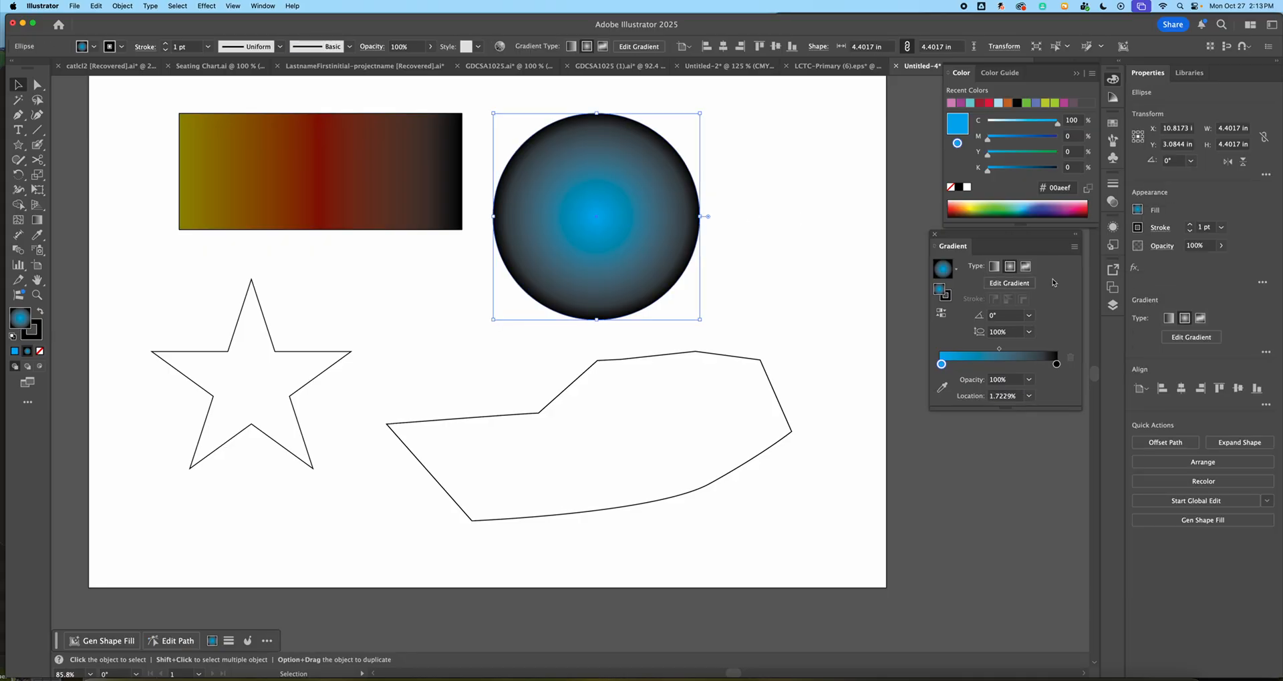
{"action": "left_click_drag", "start_coordinate": [999, 349], "coordinate": [976, 365]}
{"action": "double_click", "coordinate": [976, 365]}
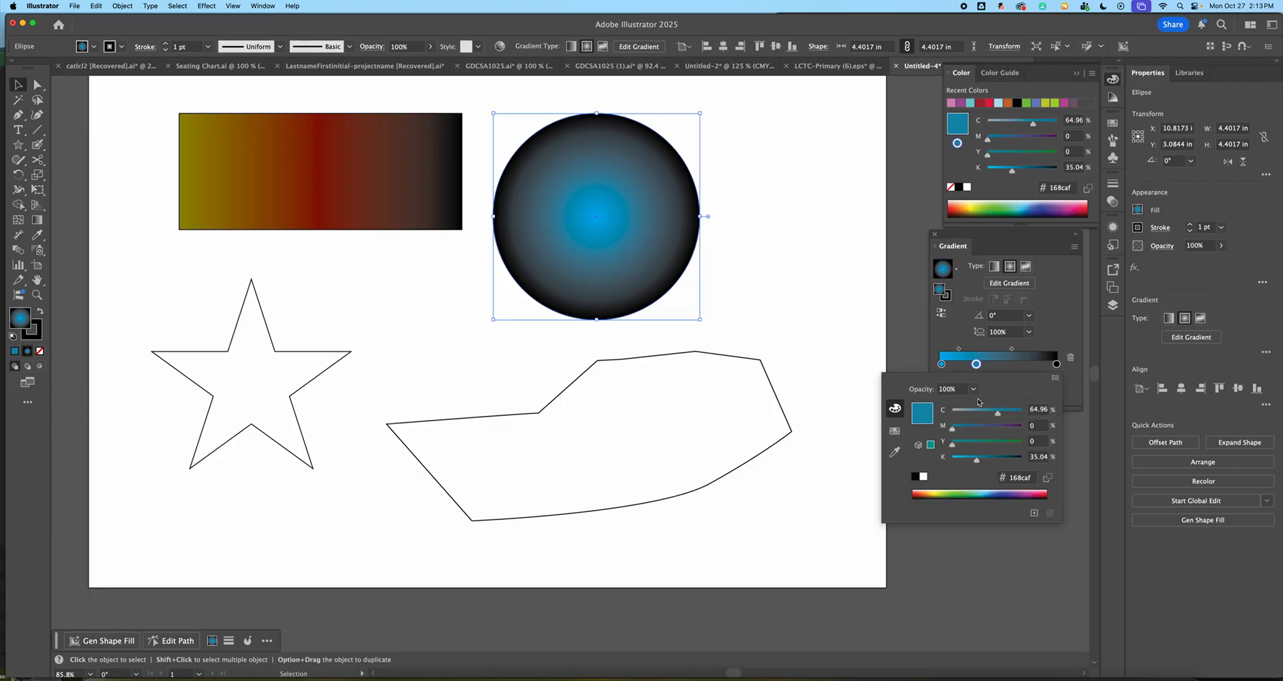
{"action": "mouse_move", "coordinate": [994, 410]}
{"action": "left_mouse_down"}
{"action": "mouse_move", "coordinate": [970, 413]}
{"action": "mouse_move", "coordinate": [981, 414]}
{"action": "left_mouse_up"}
Add a blue stop beside the circle gradient's start stop and remove the original start stop from the gradient.
{"action": "left_click", "coordinate": [944, 366]}
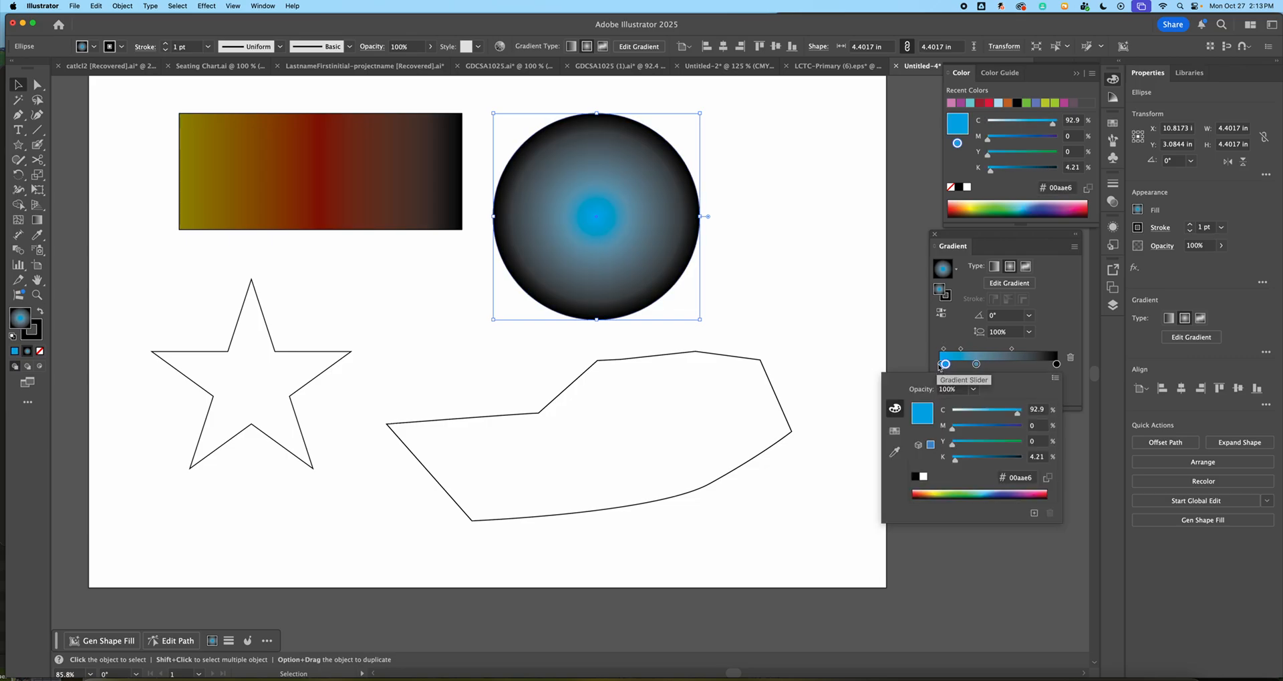
{"action": "left_click_drag", "start_coordinate": [941, 366], "coordinate": [974, 366]}
{"action": "left_click", "coordinate": [949, 367]}
{"action": "left_click", "coordinate": [948, 368]}
{"action": "double_click", "coordinate": [950, 367]}
{"action": "key", "text": "super+z"}
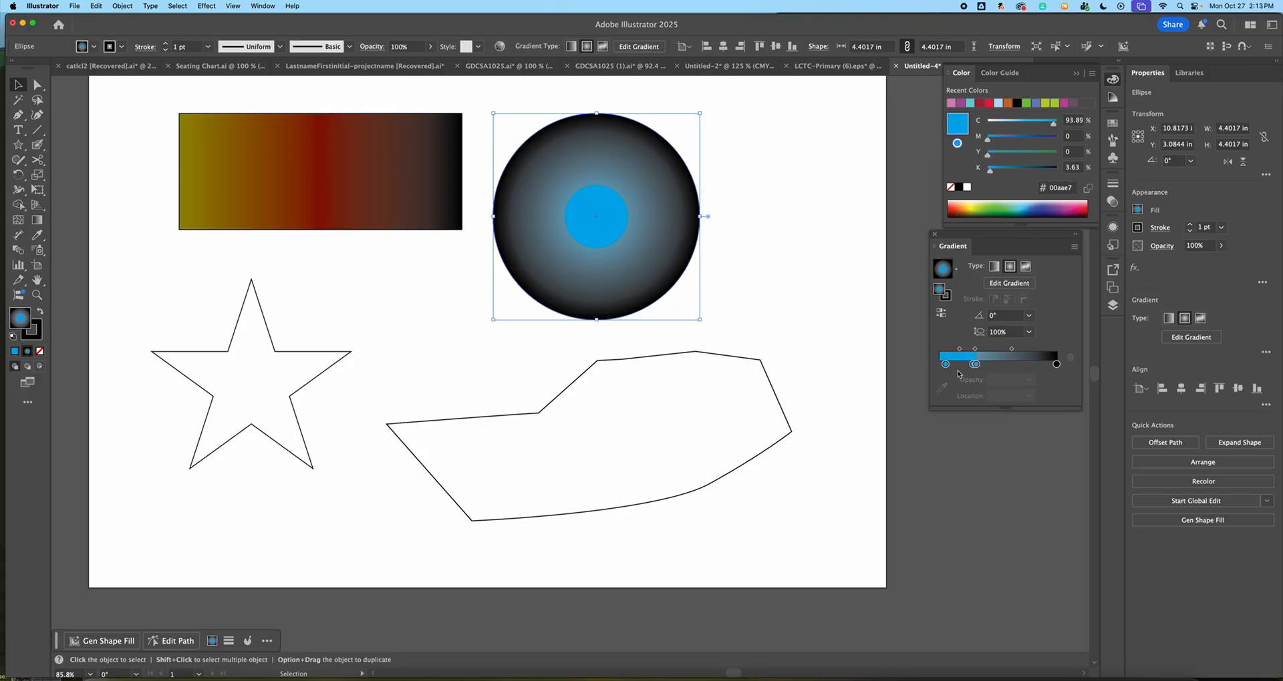
{"action": "left_click_drag", "start_coordinate": [973, 367], "coordinate": [972, 399]}
Lighten the circle gradient's first stop to a very pale blue and set the end stop's black value to 91%.
{"action": "left_click", "coordinate": [944, 367]}
{"action": "double_click", "coordinate": [944, 366]}
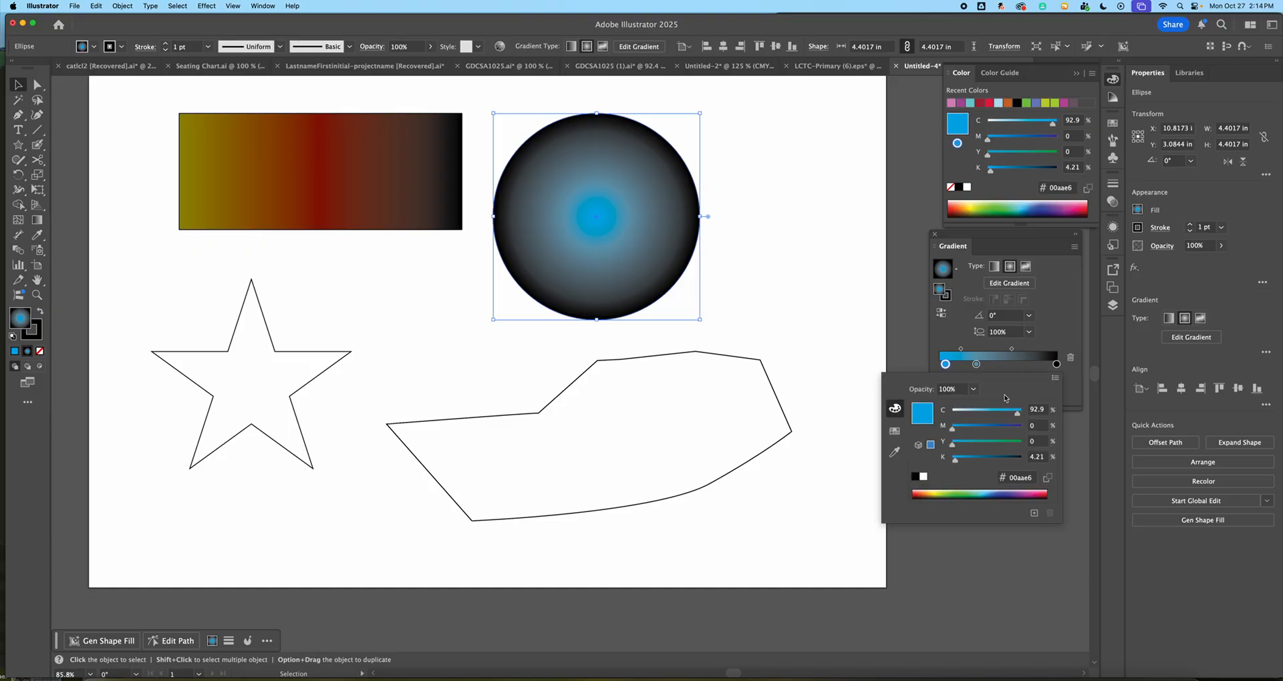
{"action": "left_click_drag", "start_coordinate": [995, 414], "coordinate": [960, 414]}
{"action": "left_click", "coordinate": [1057, 366]}
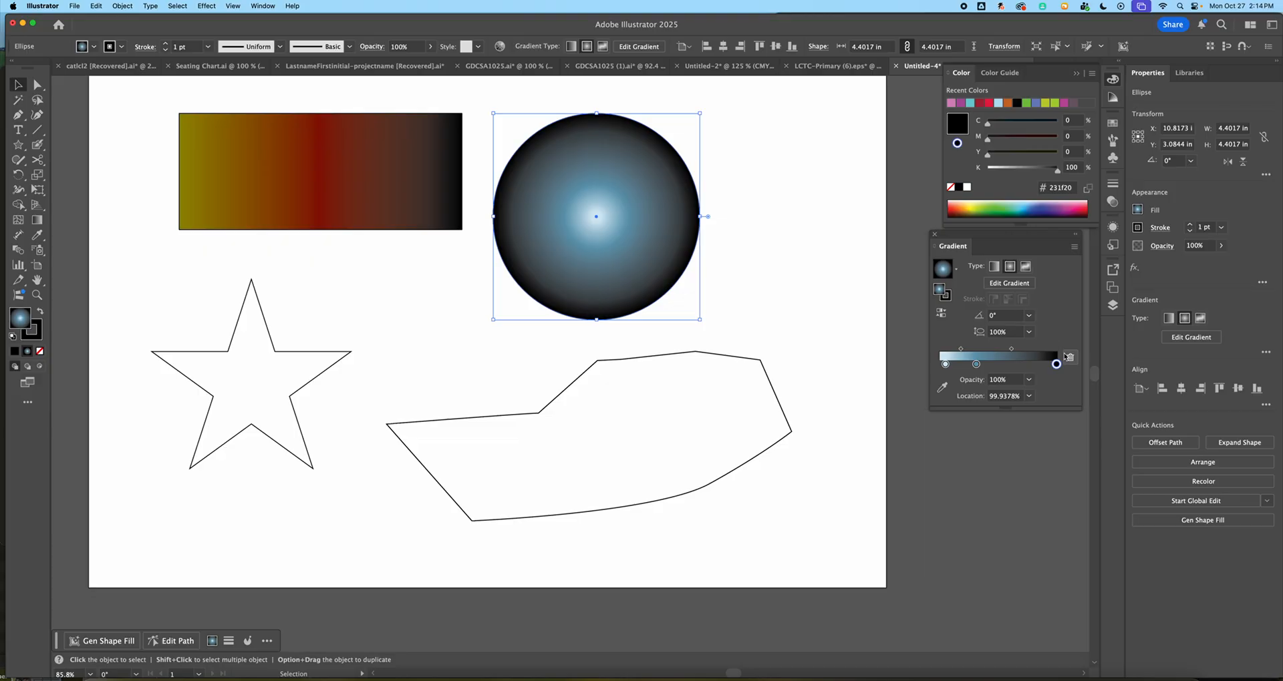
{"action": "mouse_move", "coordinate": [1056, 171]}
{"action": "left_mouse_down"}
{"action": "mouse_move", "coordinate": [1033, 172]}
{"action": "mouse_move", "coordinate": [1053, 173]}
{"action": "left_mouse_up"}
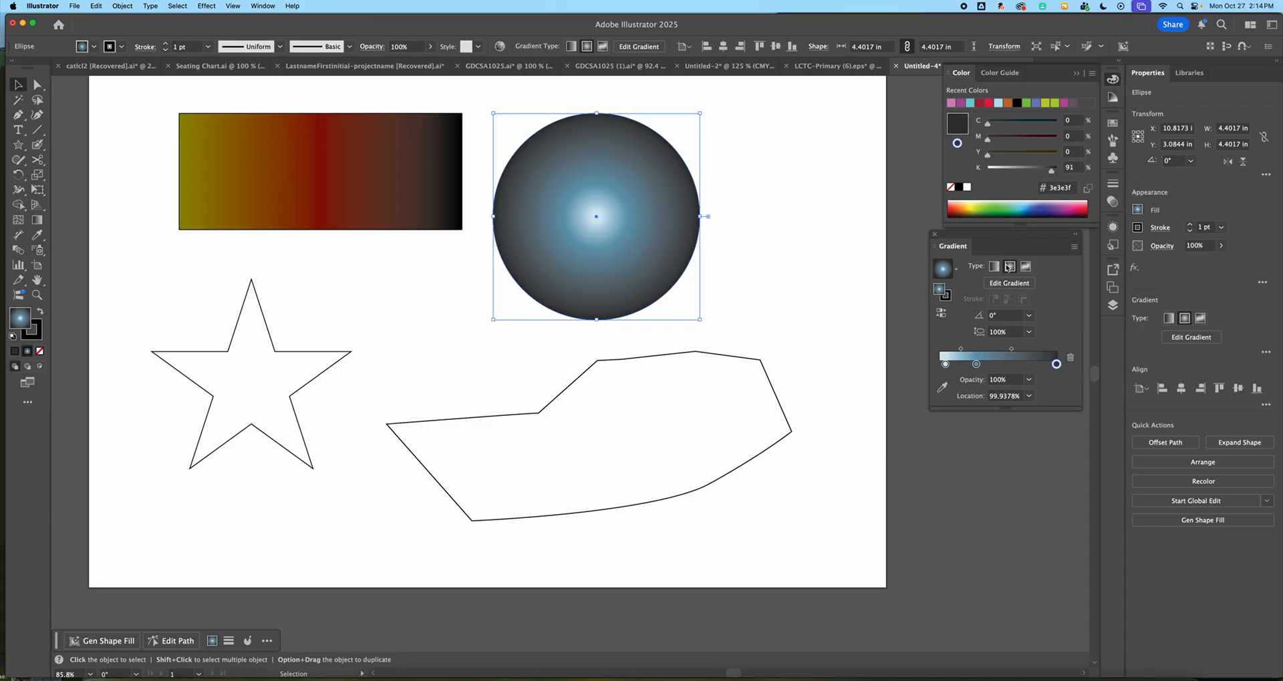
{"action": "left_click", "coordinate": [773, 251]}
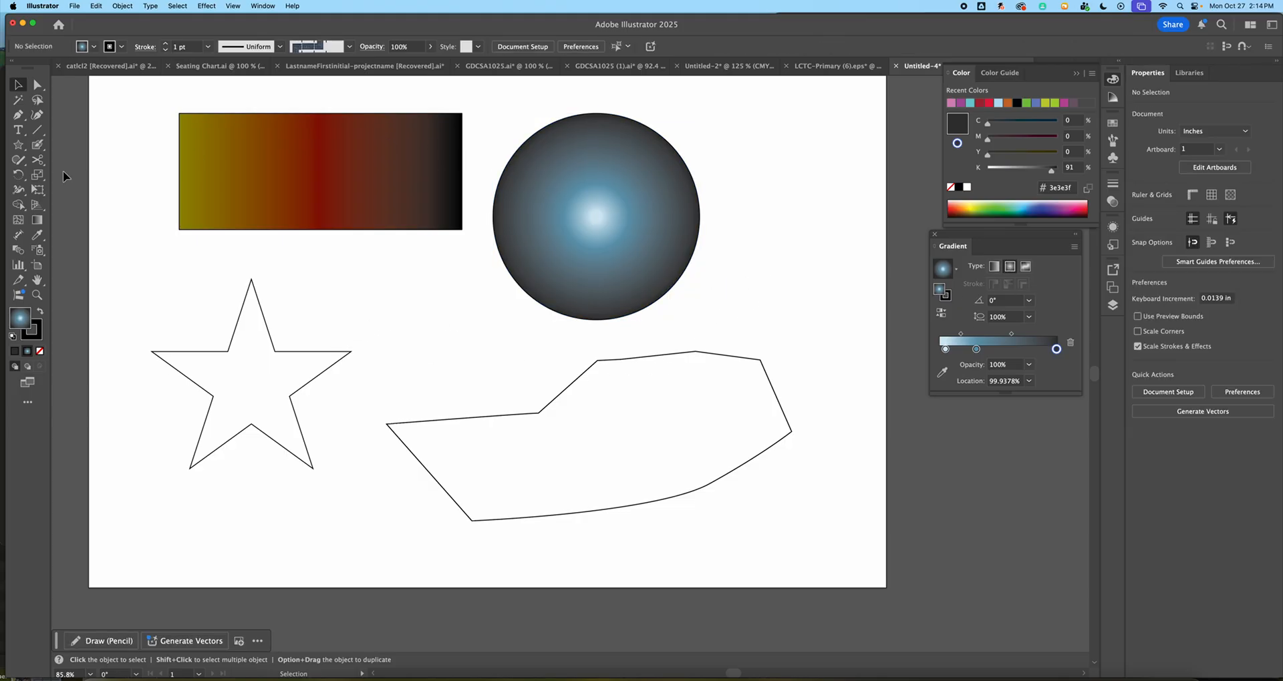
{"action": "left_click", "coordinate": [19, 144]}
{"action": "left_click", "coordinate": [80, 144]}
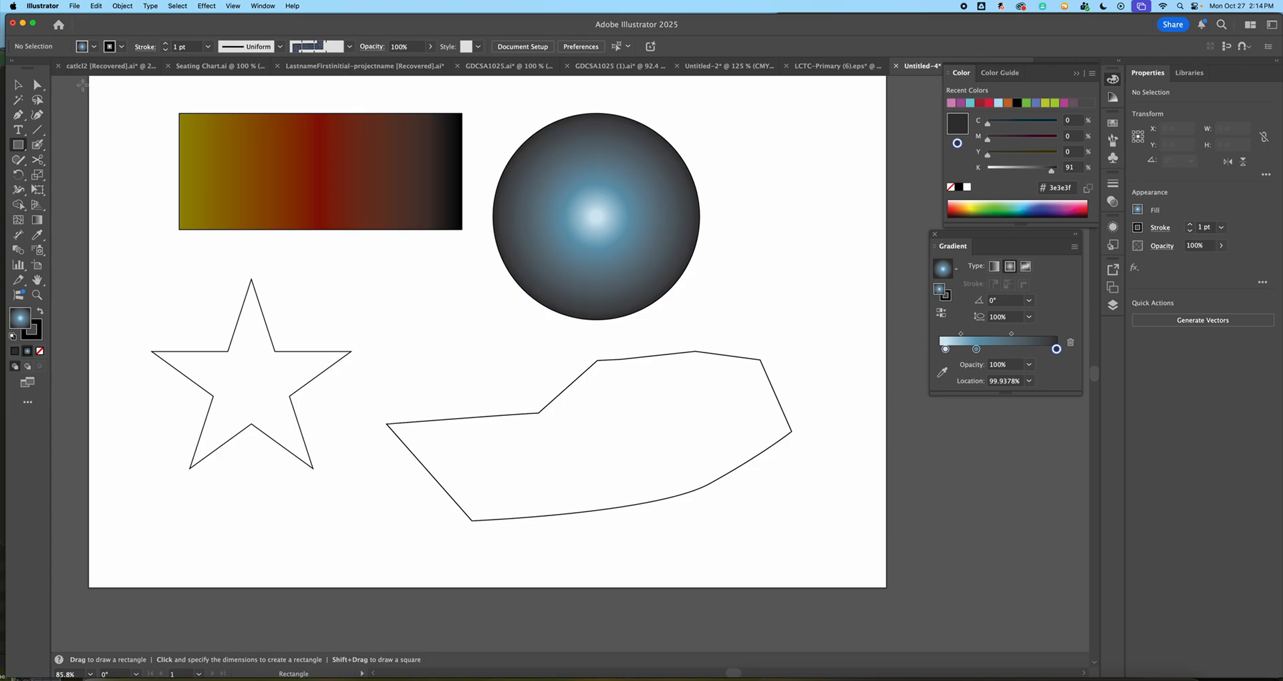
{"action": "left_click", "coordinate": [18, 85]}
{"action": "left_click", "coordinate": [214, 135]}
{"action": "left_click", "coordinate": [887, 311]}
{"action": "left_click", "coordinate": [515, 191]}
{"action": "left_click", "coordinate": [391, 175]}
{"action": "left_click", "coordinate": [597, 205]}
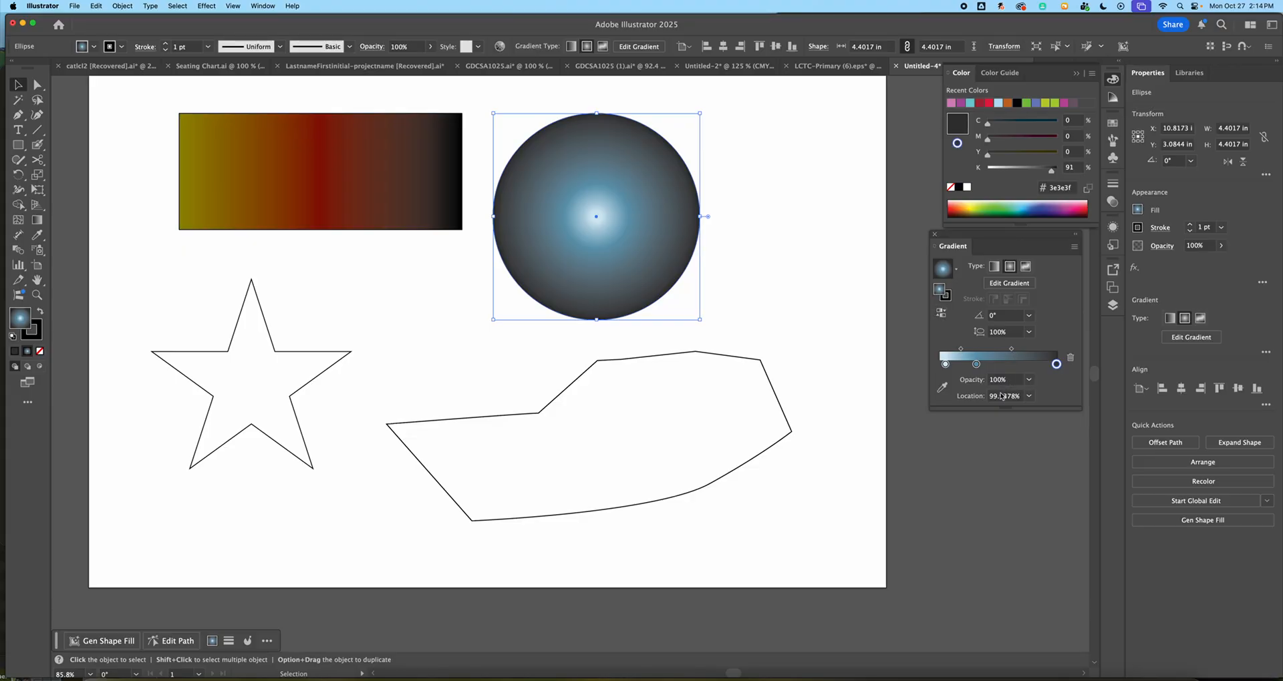
{"action": "mouse_move", "coordinate": [1056, 365]}
{"action": "left_mouse_down"}
{"action": "mouse_move", "coordinate": [1023, 364]}
{"action": "mouse_move", "coordinate": [1057, 365]}
{"action": "left_mouse_up"}
Move the gradient-filled rectangle slightly down on the artboard.
{"action": "left_click", "coordinate": [314, 155]}
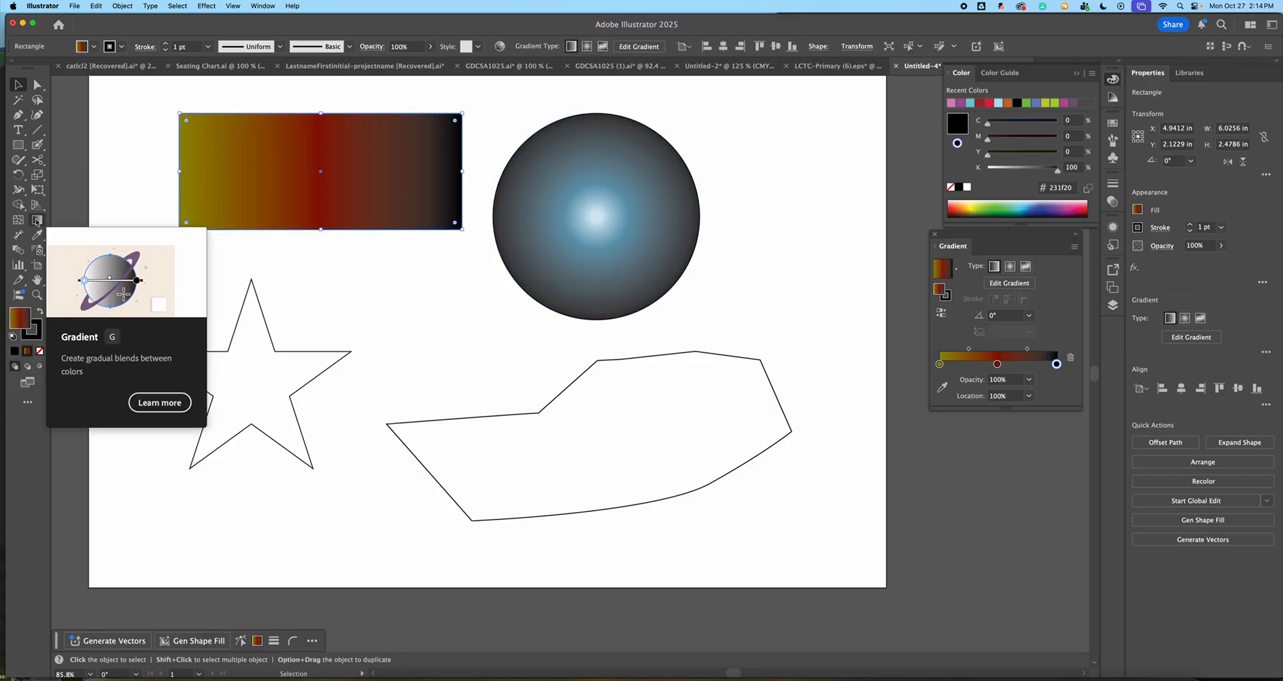
{"action": "left_click", "coordinate": [38, 221]}
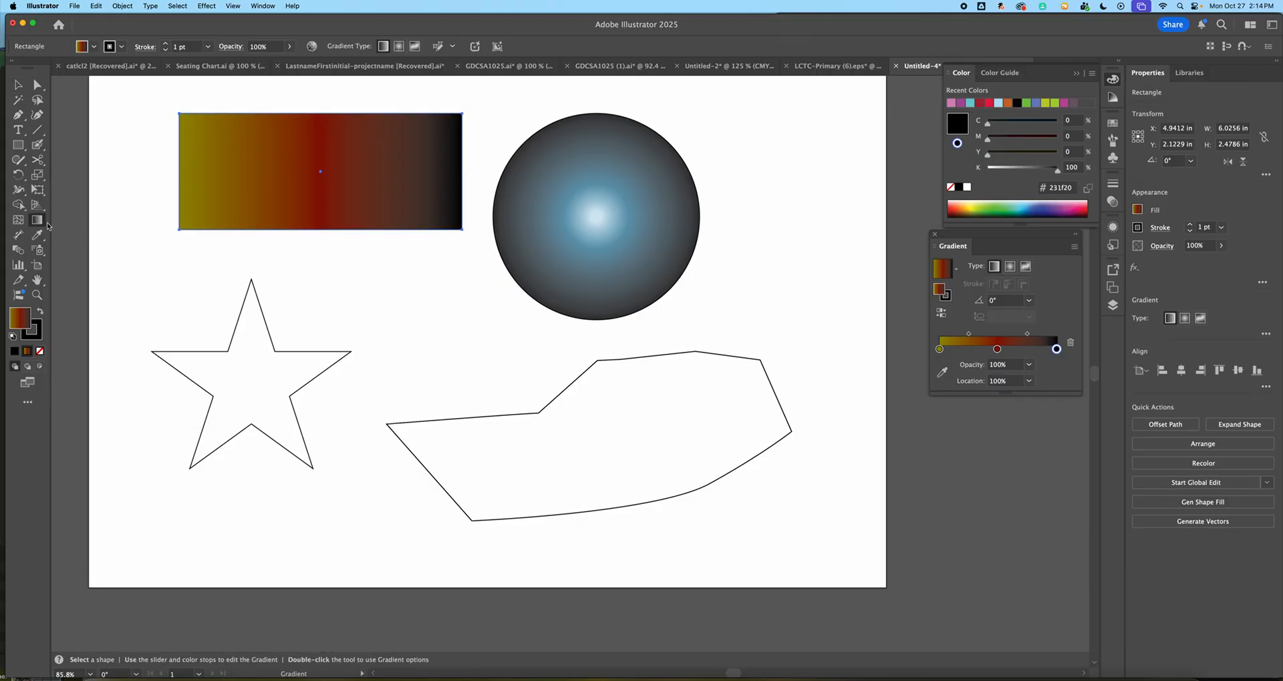
{"action": "key", "text": "v"}
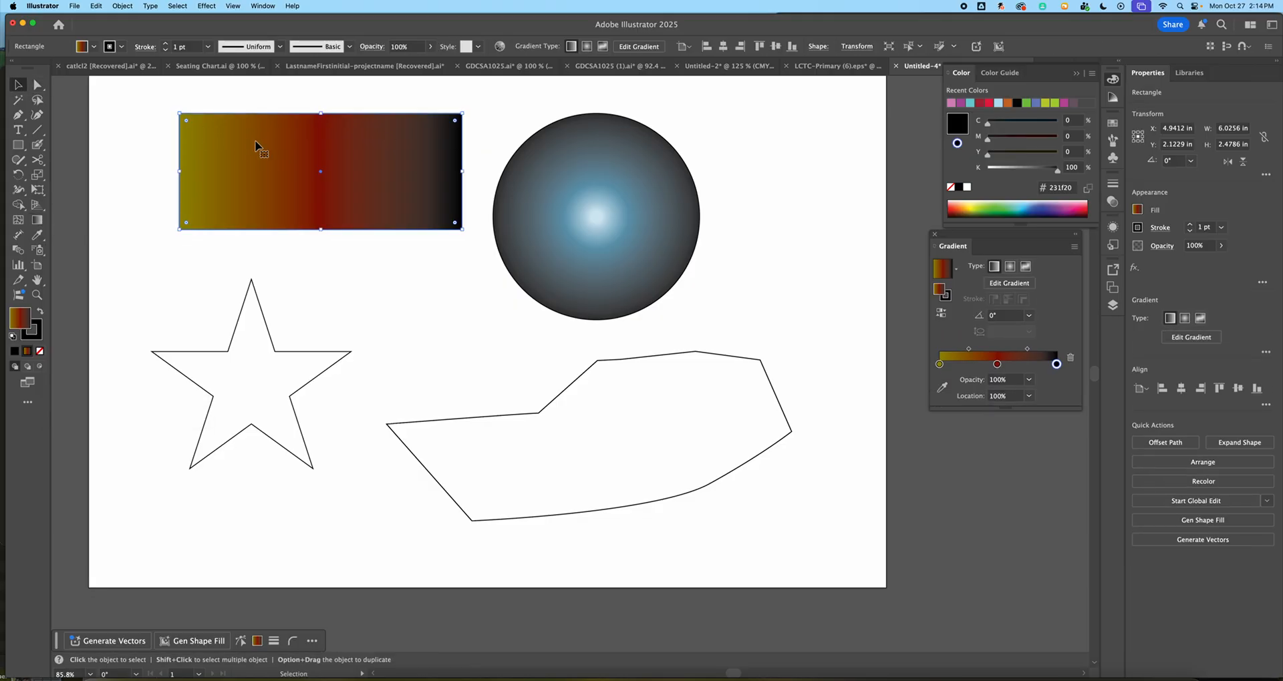
{"action": "left_click_drag", "start_coordinate": [316, 171], "coordinate": [428, 167]}
Redraw the rectangle's gradient in several directions with the Gradient tool, finishing on a short rising diagonal at about 17°.
{"action": "left_click", "coordinate": [37, 221]}
{"action": "left_click_drag", "start_coordinate": [221, 179], "coordinate": [426, 183]}
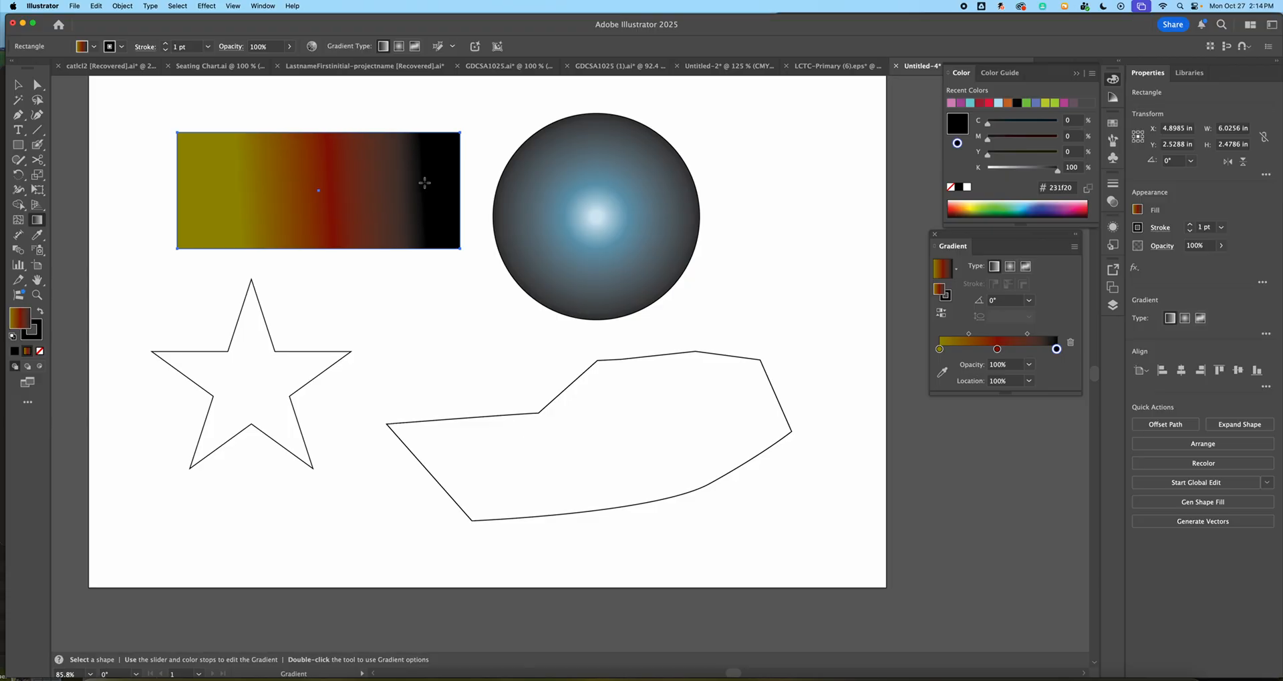
{"action": "key", "text": "super+z"}
{"action": "left_click_drag", "start_coordinate": [242, 212], "coordinate": [465, 149]}
{"action": "left_click_drag", "start_coordinate": [201, 165], "coordinate": [454, 219]}
{"action": "left_click_drag", "start_coordinate": [204, 227], "coordinate": [464, 172]}
{"action": "left_click_drag", "start_coordinate": [319, 151], "coordinate": [320, 248]}
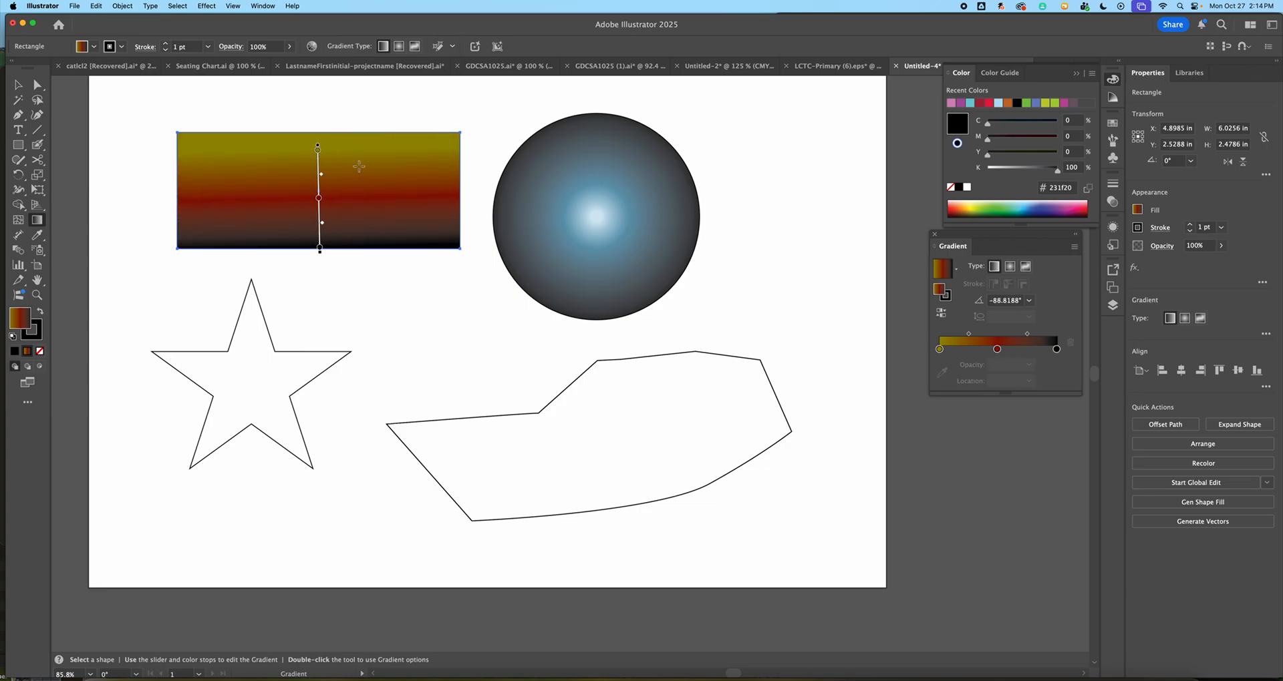
{"action": "left_click_drag", "start_coordinate": [359, 167], "coordinate": [385, 248]}
{"action": "left_click_drag", "start_coordinate": [149, 135], "coordinate": [489, 247]}
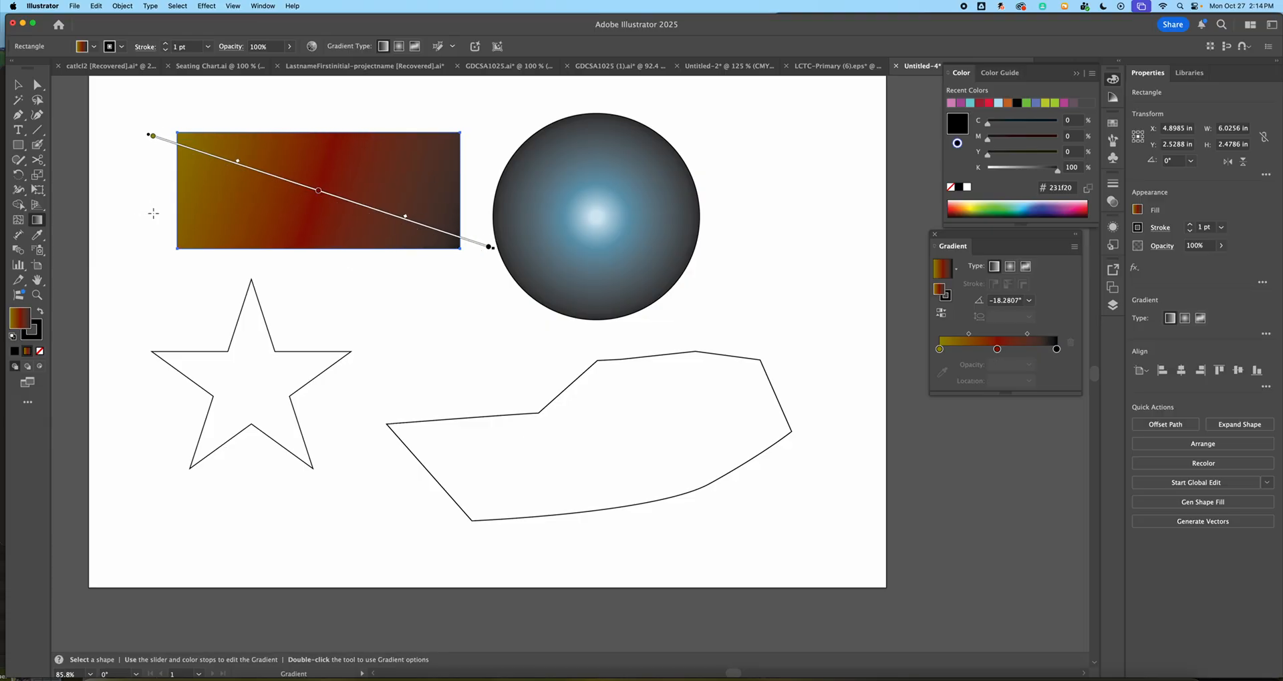
{"action": "left_click_drag", "start_coordinate": [191, 186], "coordinate": [159, 251]}
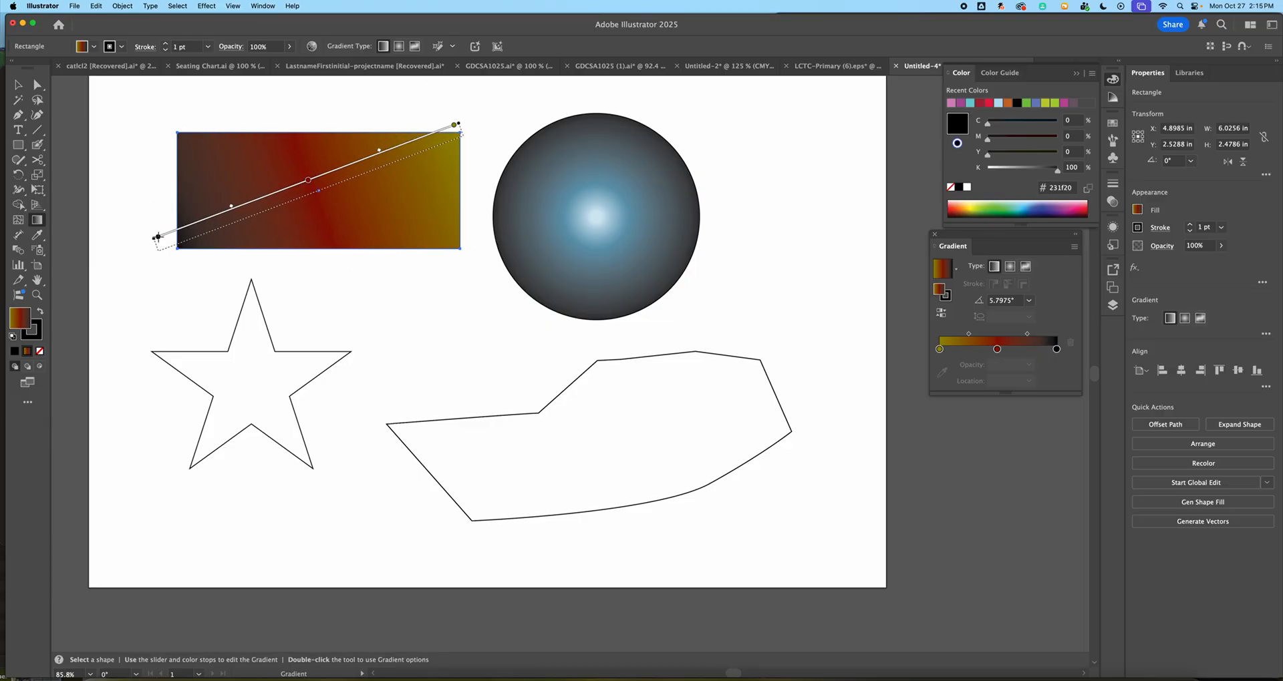
{"action": "left_click_drag", "start_coordinate": [266, 207], "coordinate": [440, 152]}
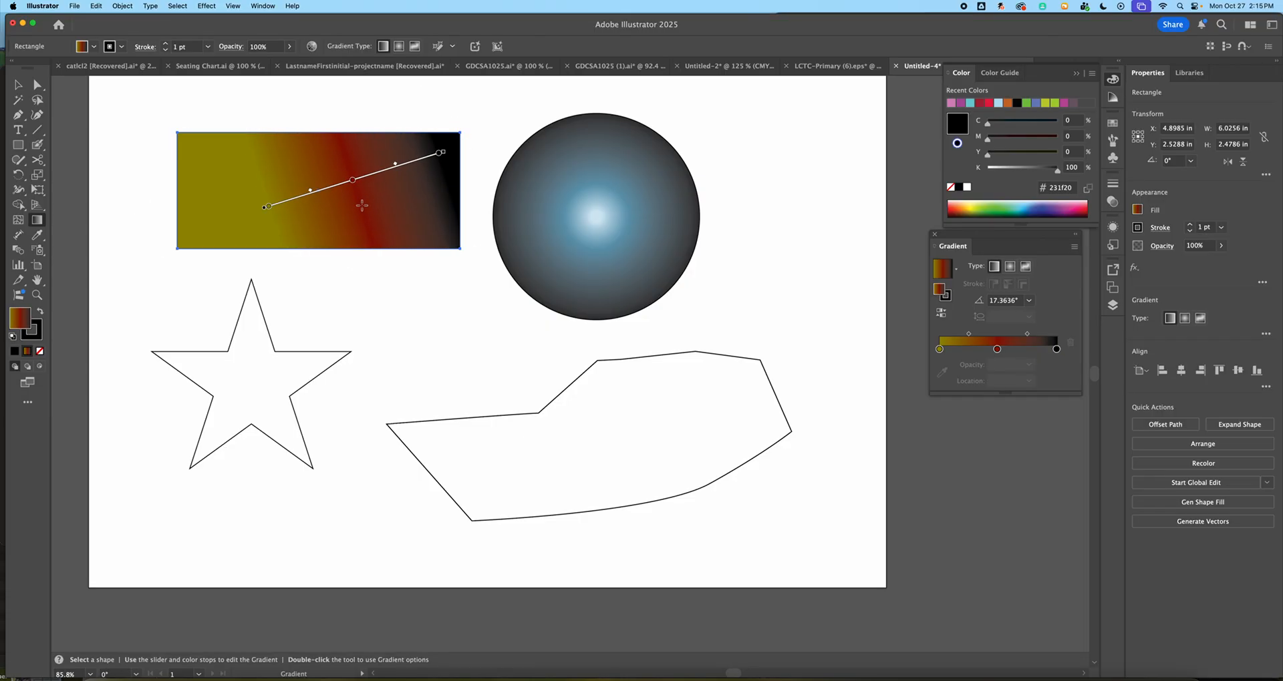
Recolor the rectangle gradient's dark red middle stop to light blue with 58.04% cyan and 0% magenta, yellow and black.
{"action": "double_click", "coordinate": [352, 181]}
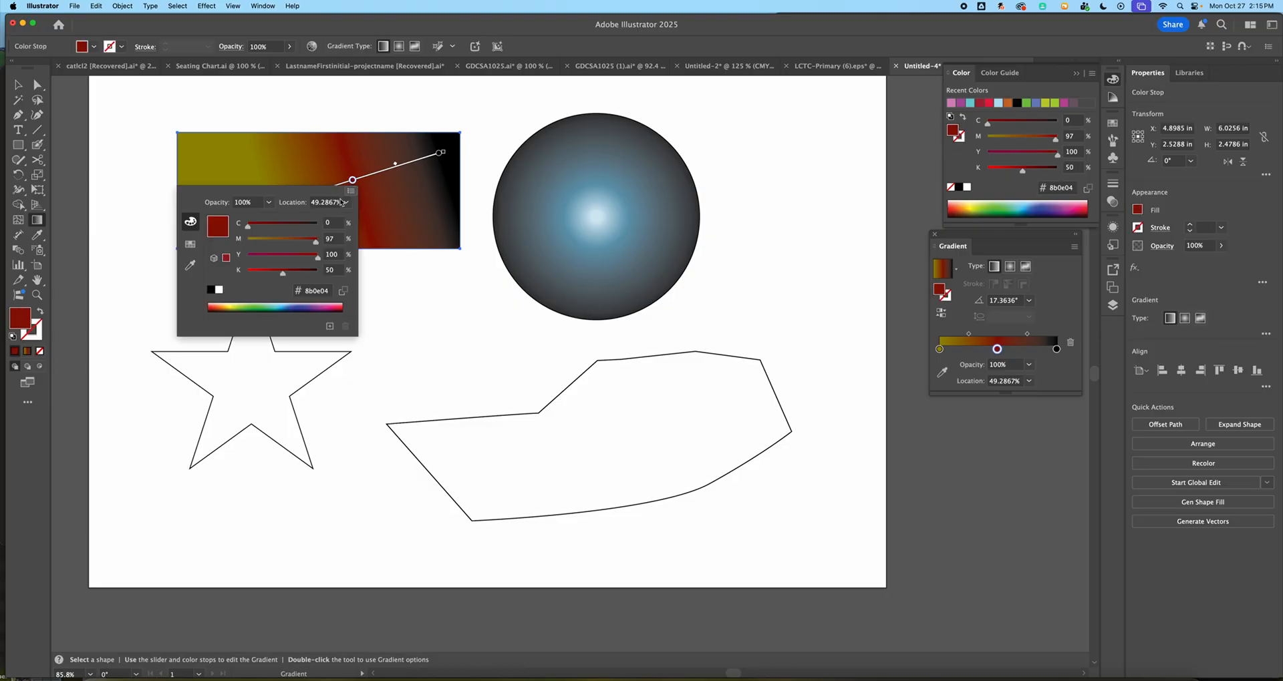
{"action": "left_click", "coordinate": [304, 241]}
{"action": "left_click", "coordinate": [292, 225]}
{"action": "left_click_drag", "start_coordinate": [299, 227], "coordinate": [265, 227]}
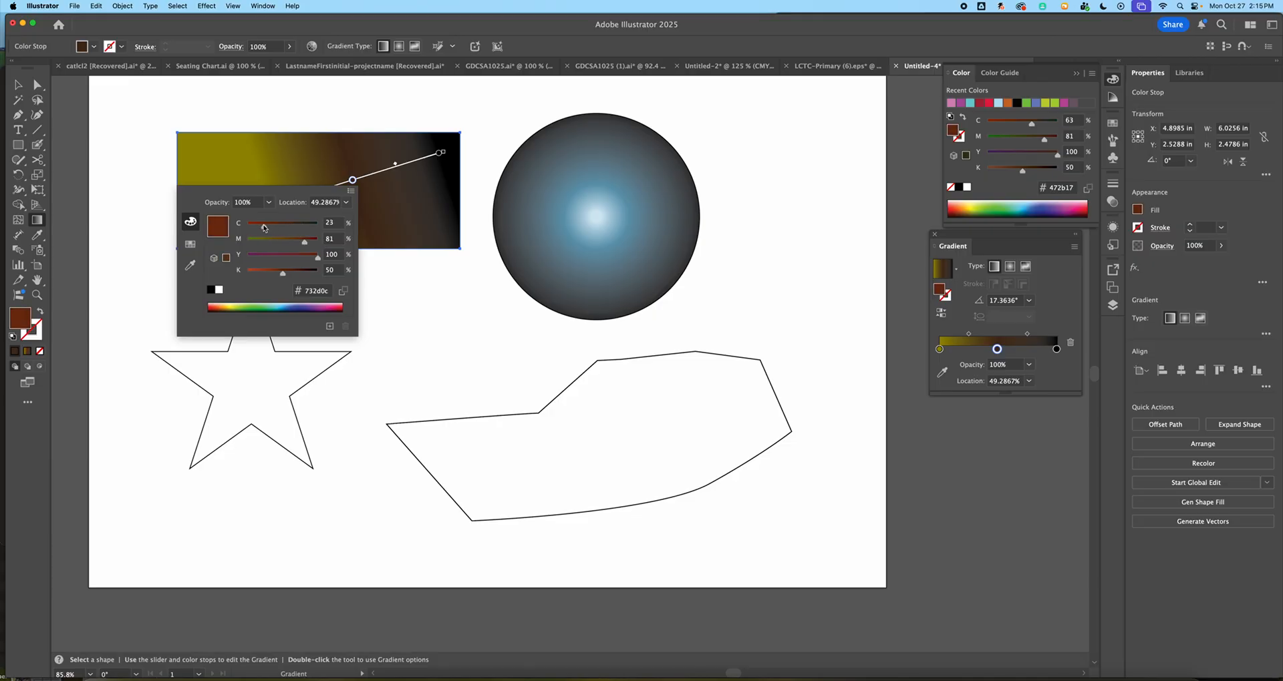
{"action": "left_click", "coordinate": [276, 300]}
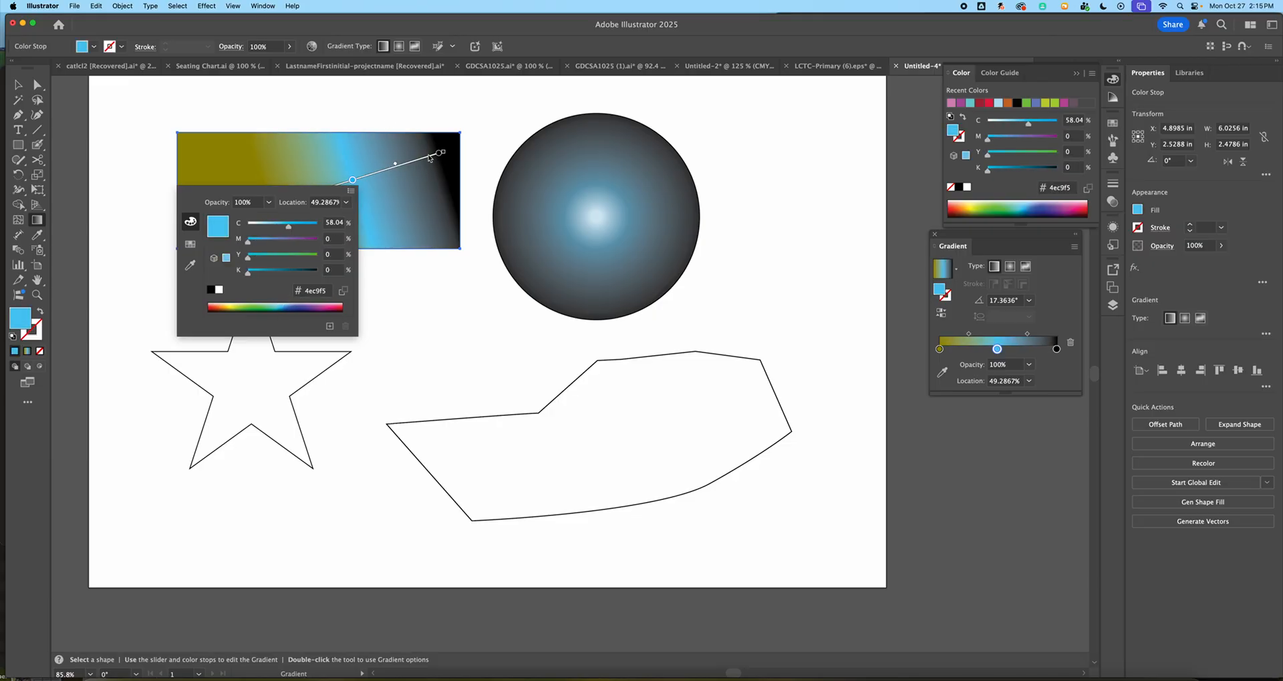
{"action": "left_click", "coordinate": [399, 167]}
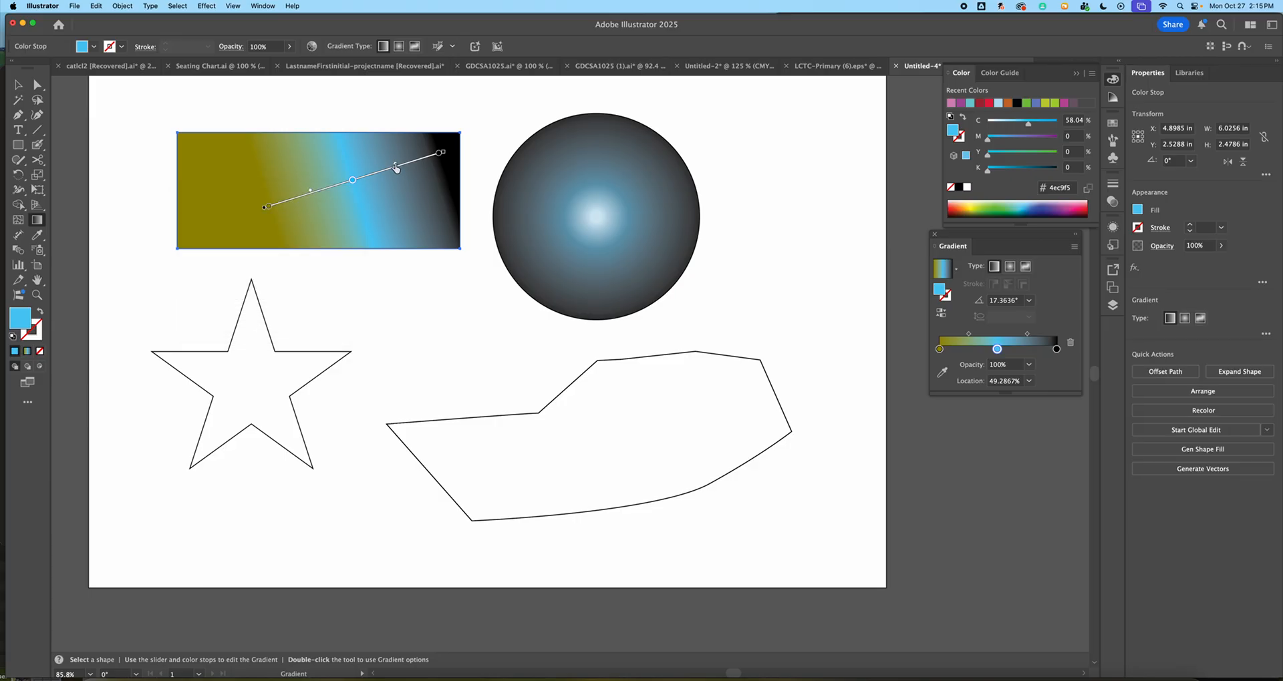
Add a color stop near the start of the rectangle's gradient and color it dark red with 82% magenta.
{"action": "left_click", "coordinate": [279, 203]}
{"action": "double_click", "coordinate": [281, 205]}
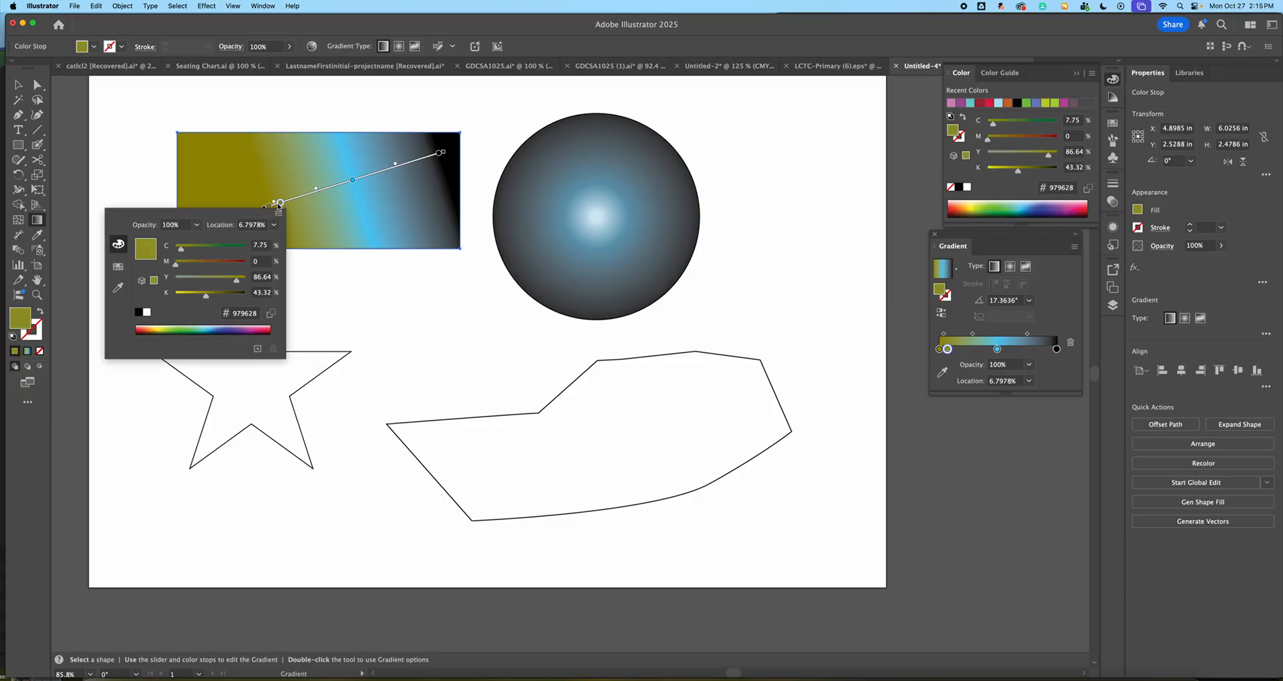
{"action": "left_click_drag", "start_coordinate": [226, 262], "coordinate": [233, 263]}
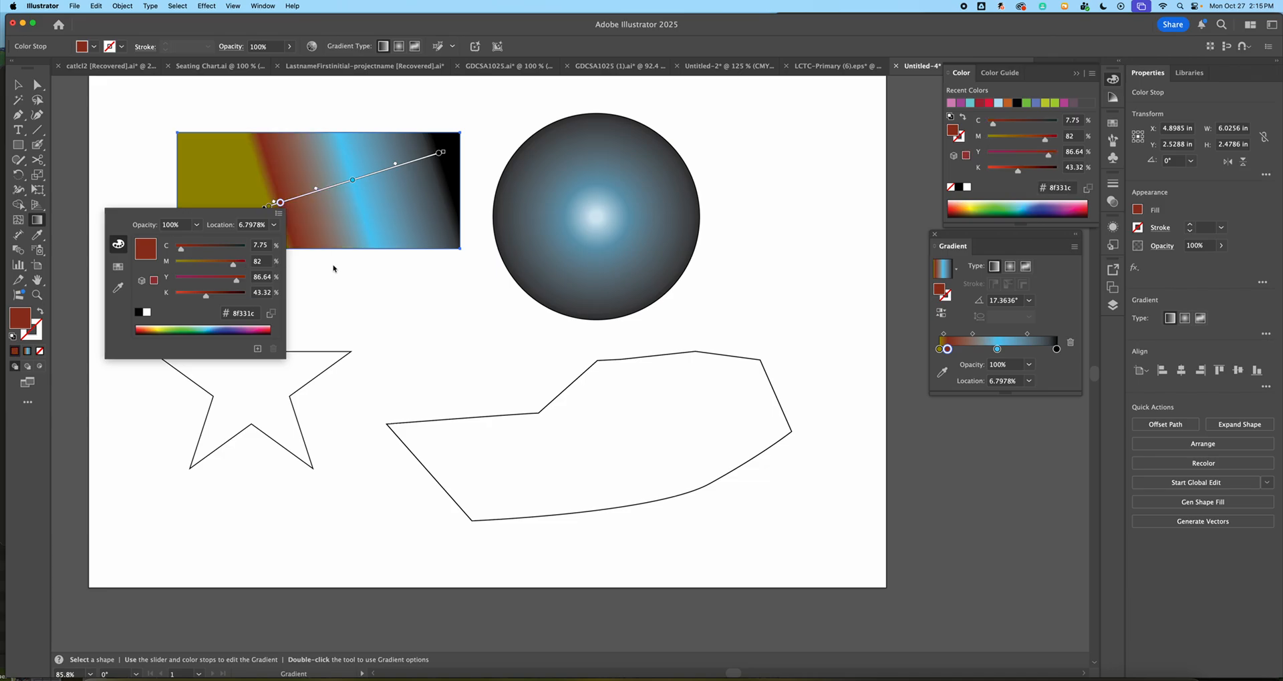
{"action": "left_click", "coordinate": [480, 134]}
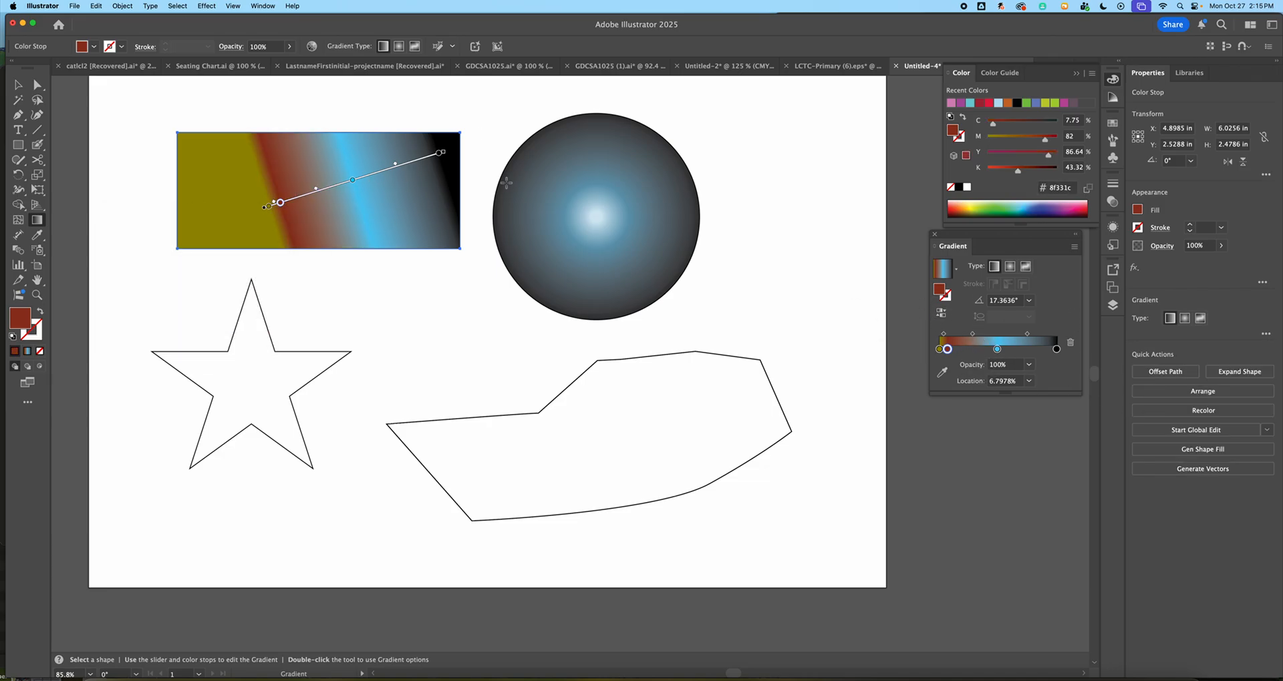
{"action": "left_click", "coordinate": [604, 188]}
{"action": "key", "text": "v"}
{"action": "key", "text": "super+z"}
{"action": "left_click", "coordinate": [4, 84]}
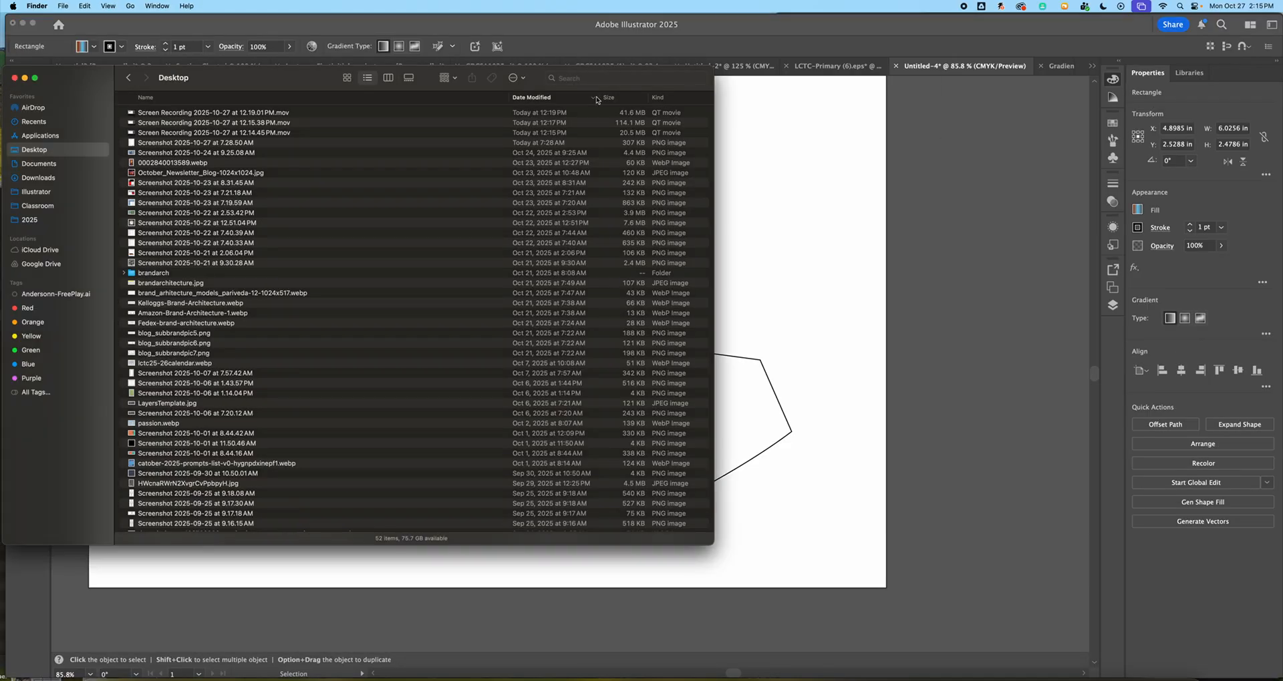
{"action": "key", "text": "super+Tab"}
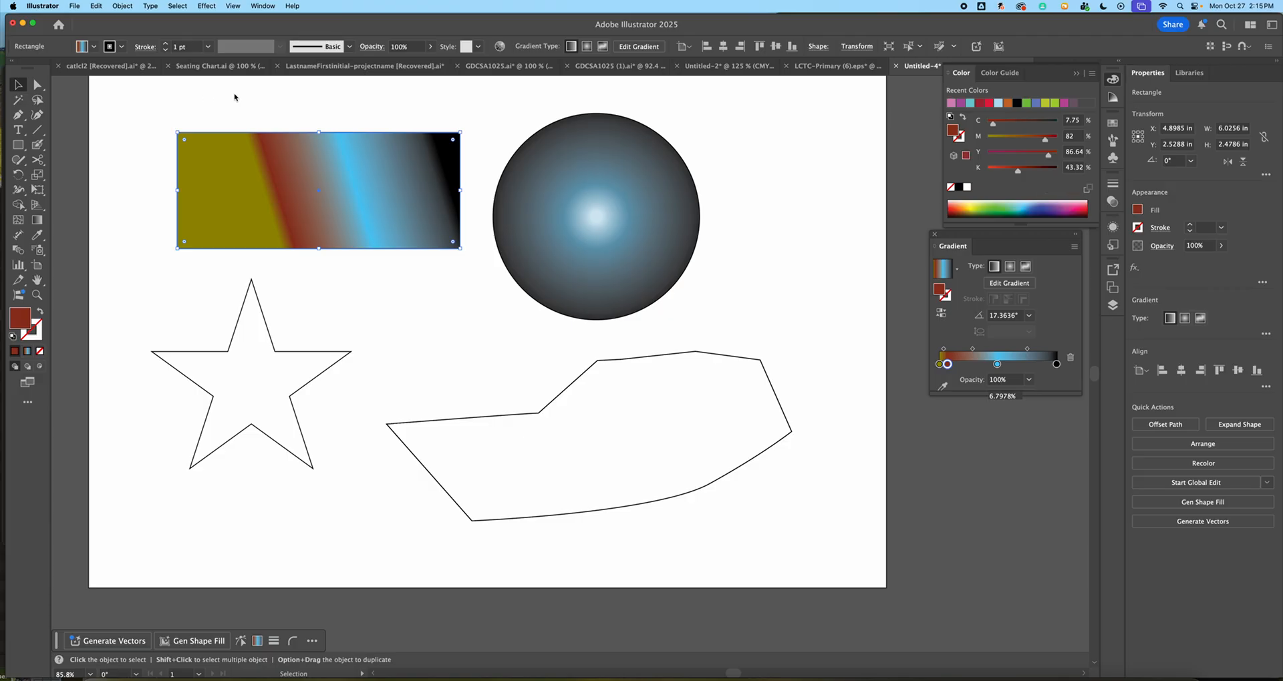
Redraw the circle's radial gradient with the Gradient tool from an upper-right highlight diagonally down past the edge at about -43°.
{"action": "left_click", "coordinate": [580, 183]}
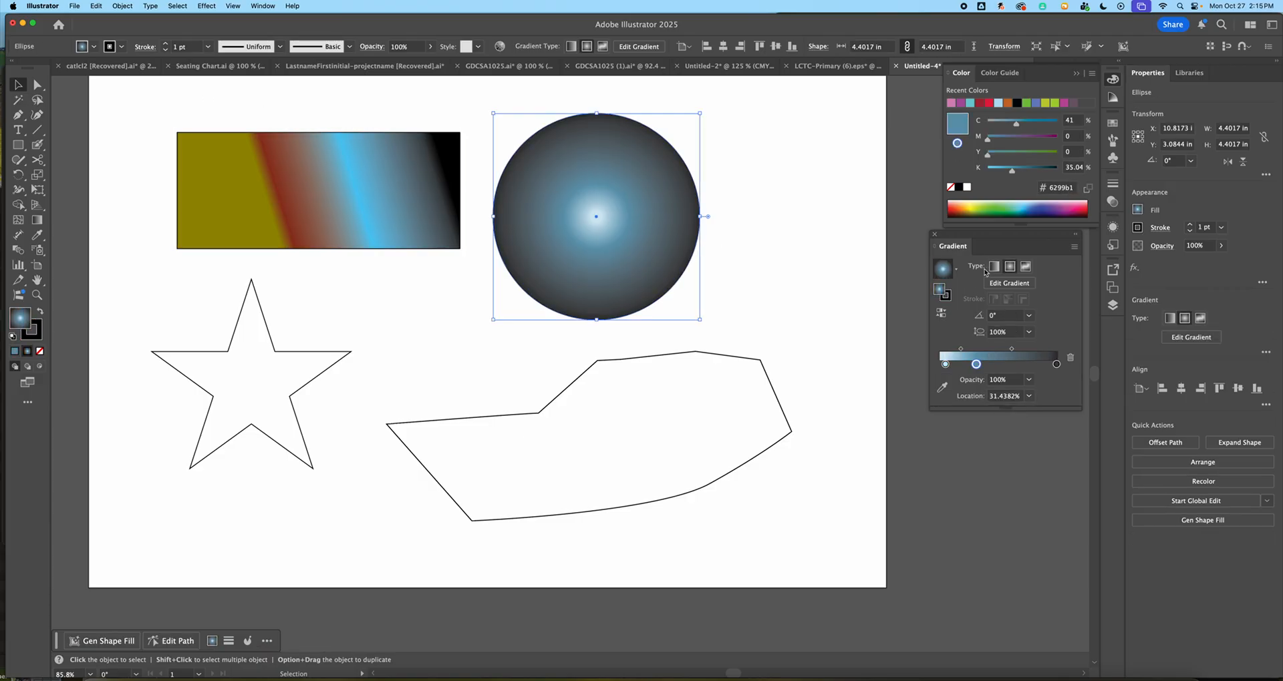
{"action": "left_click", "coordinate": [37, 222]}
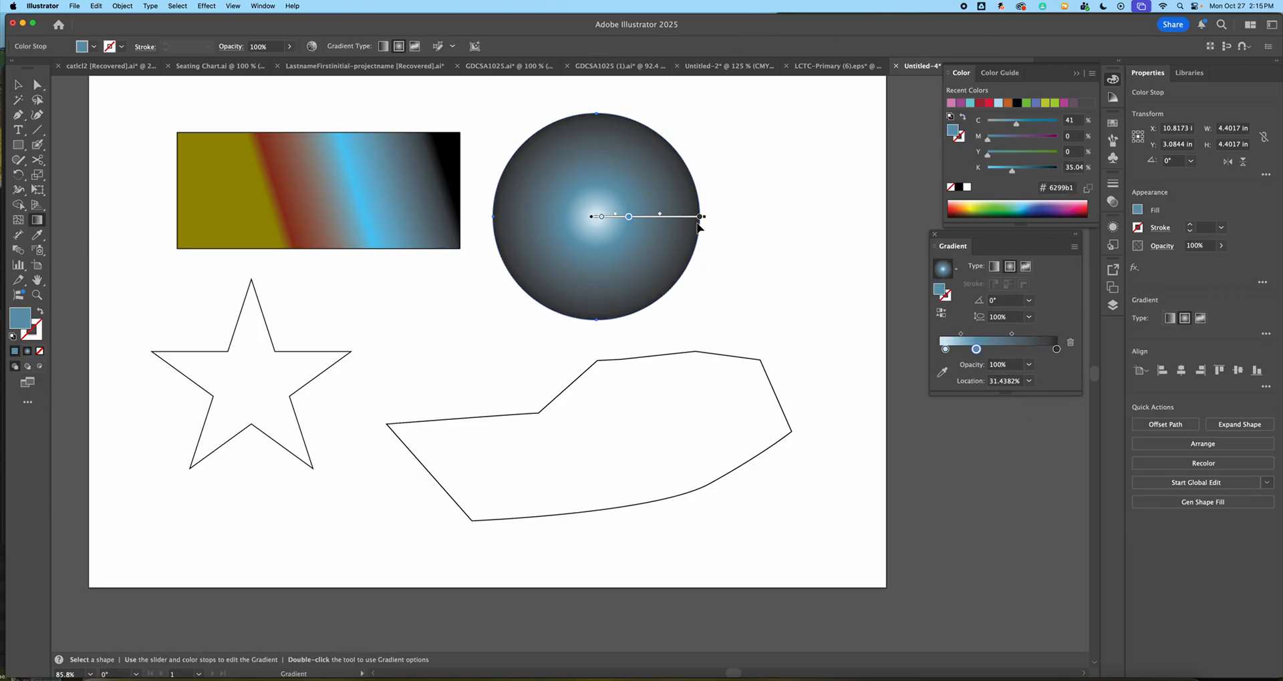
{"action": "left_click_drag", "start_coordinate": [618, 181], "coordinate": [715, 272]}
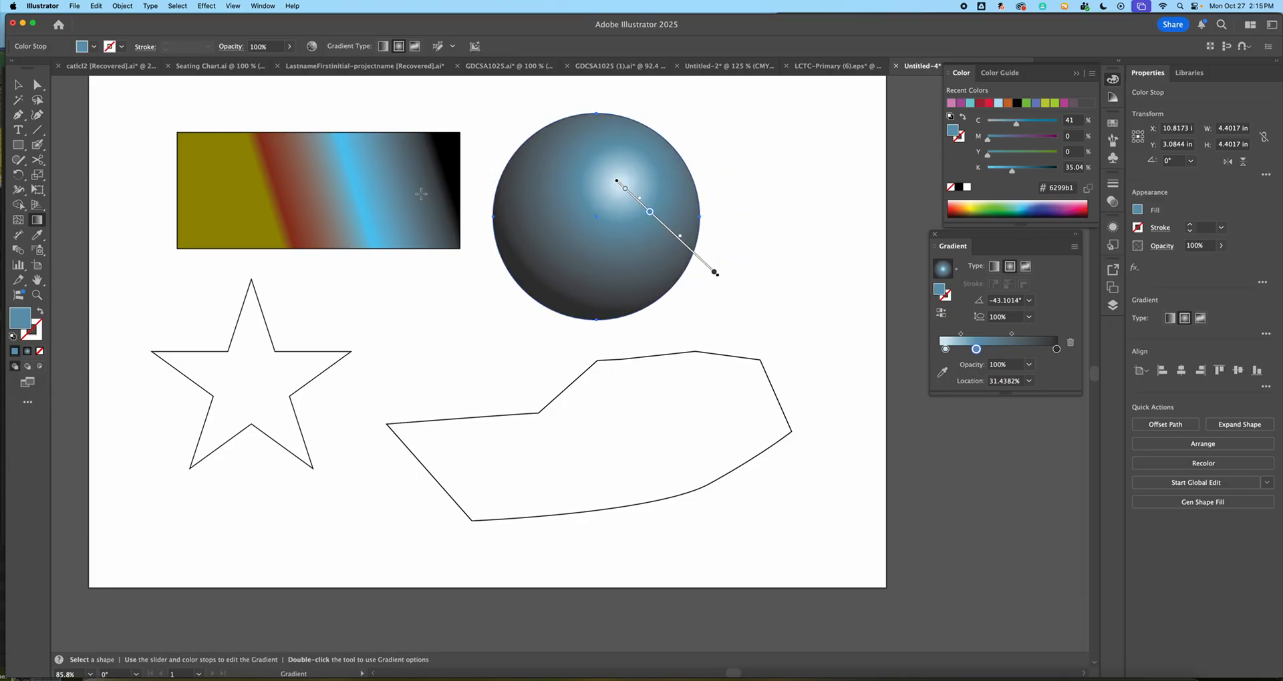
{"action": "left_click", "coordinate": [18, 85]}
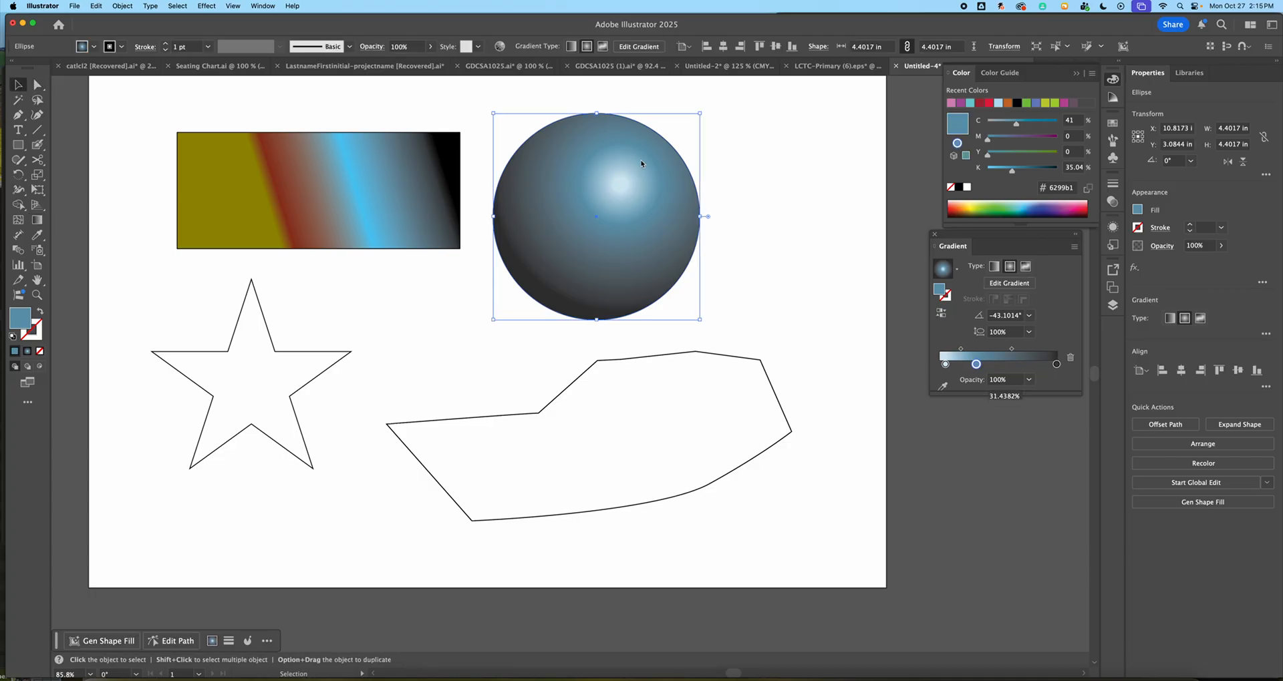
{"action": "left_click", "coordinate": [485, 107]}
Redraw the circle's radial gradient from just above center at about -26° and move its first stop outward to enlarge the pale highlight.
{"action": "left_click", "coordinate": [620, 196]}
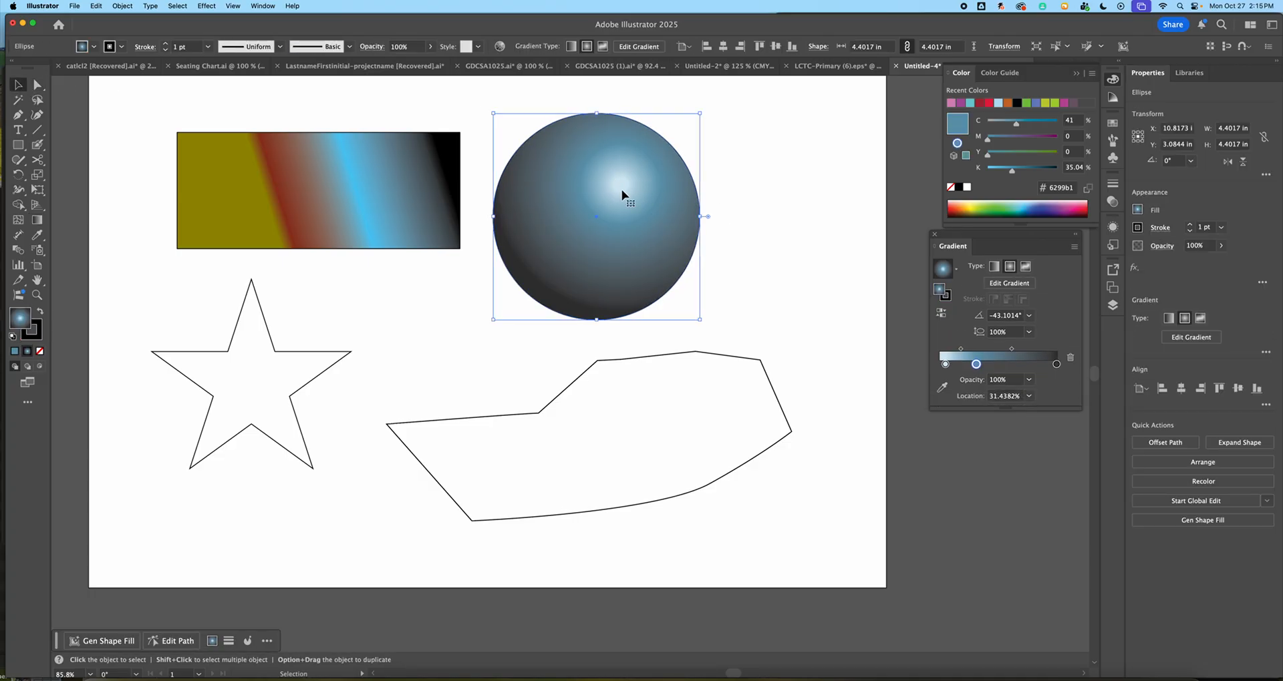
{"action": "left_click", "coordinate": [36, 220]}
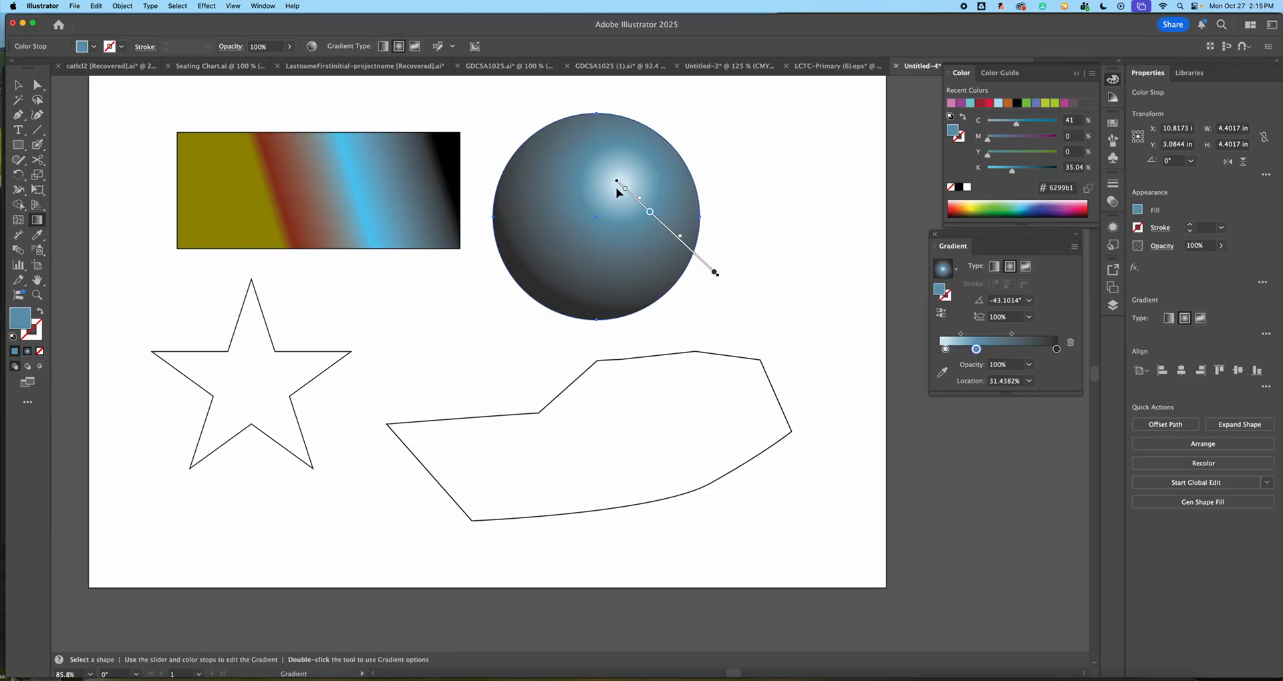
{"action": "mouse_move", "coordinate": [606, 193]}
{"action": "left_mouse_down"}
{"action": "mouse_move", "coordinate": [757, 250]}
{"action": "mouse_move", "coordinate": [707, 237]}
{"action": "mouse_move", "coordinate": [723, 245]}
{"action": "left_mouse_up"}
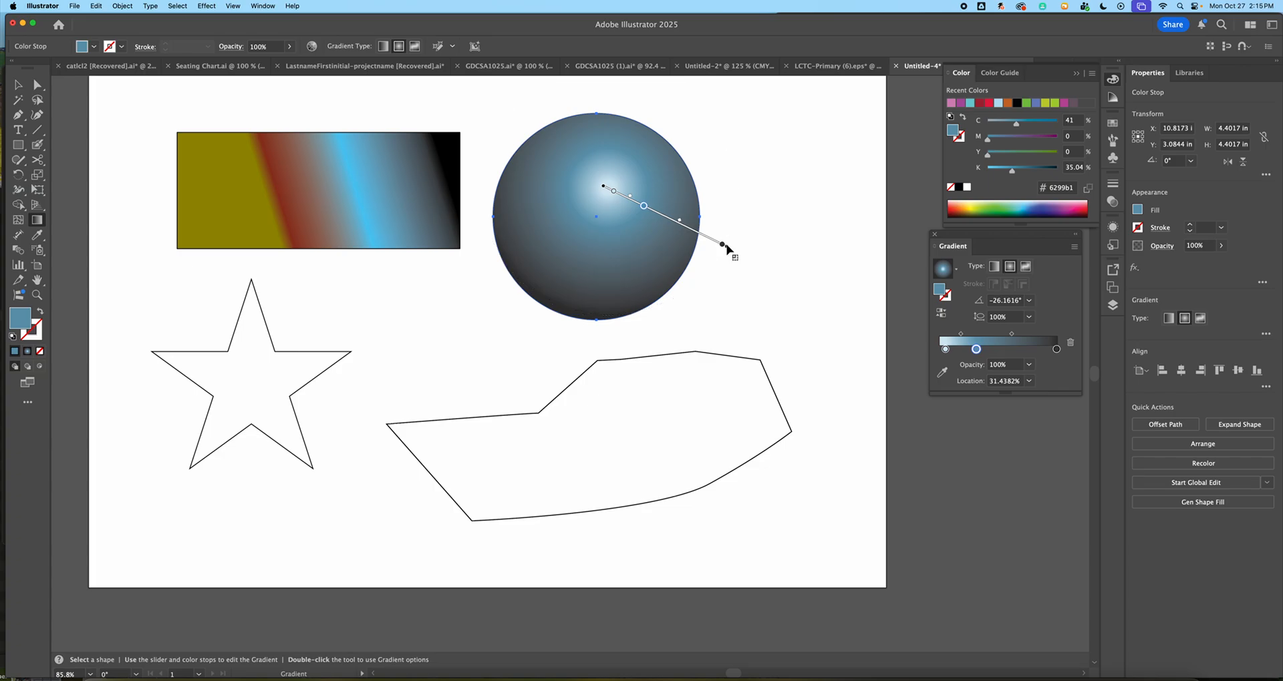
{"action": "left_click", "coordinate": [621, 195]}
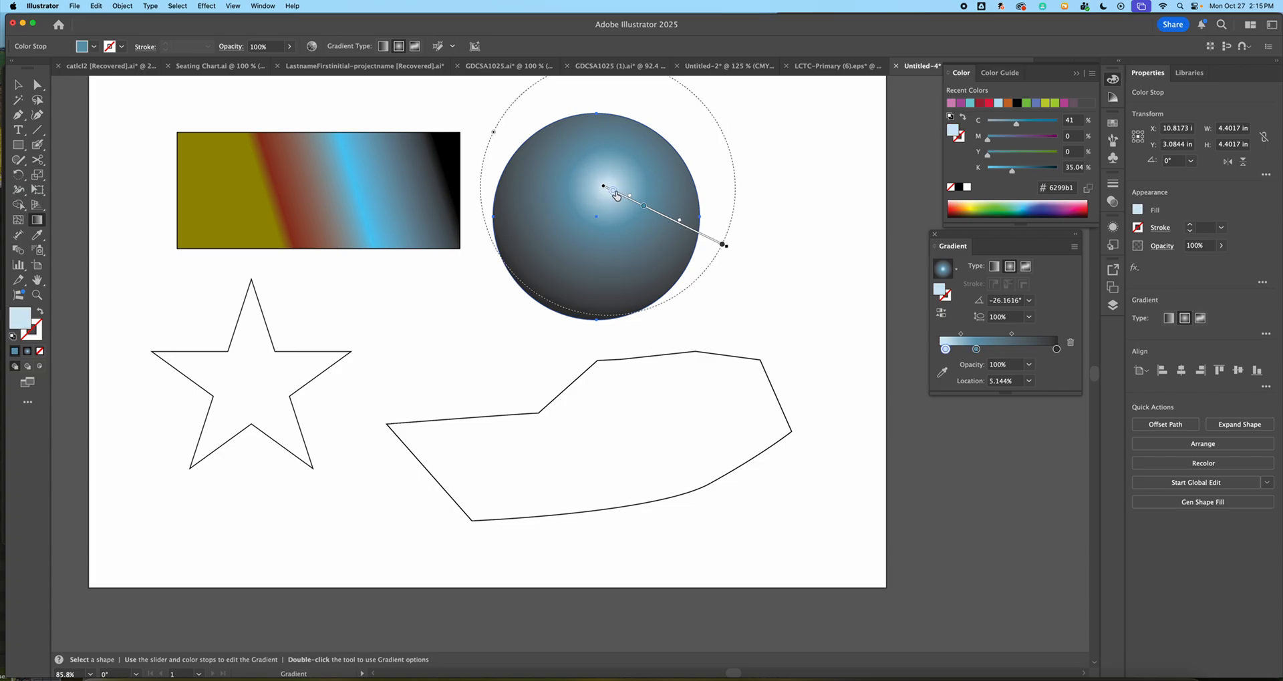
{"action": "left_click_drag", "start_coordinate": [615, 201], "coordinate": [615, 201]}
{"action": "left_click", "coordinate": [18, 84]}
Fill the irregular shape with the white-to-black linear gradient and redraw it vertically, finishing on a falling diagonal.
{"action": "left_click", "coordinate": [554, 407]}
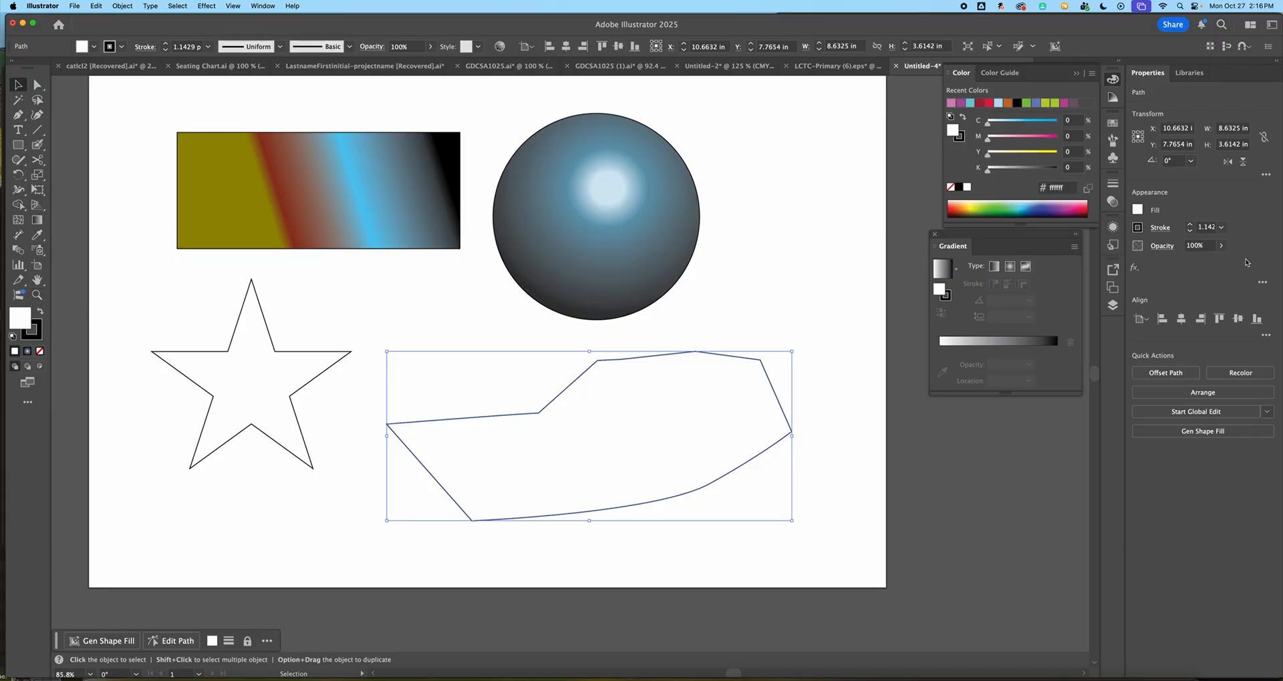
{"action": "left_click", "coordinate": [936, 274]}
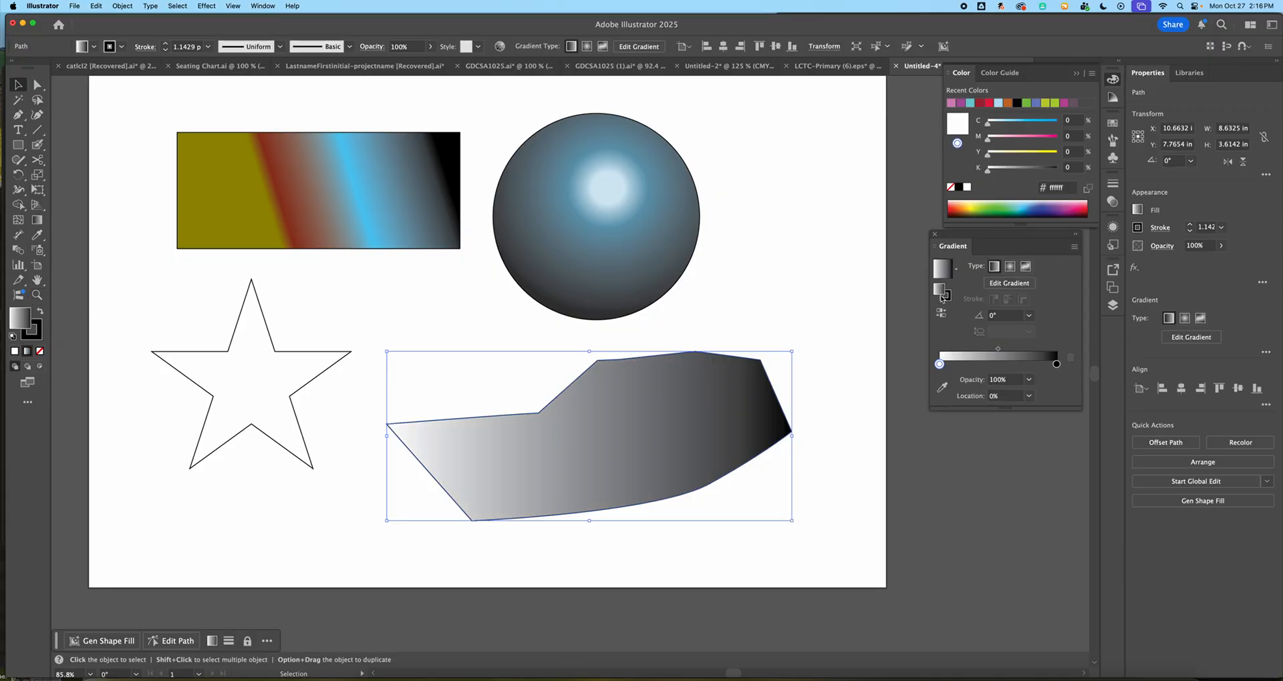
{"action": "left_click", "coordinate": [36, 220]}
{"action": "left_click_drag", "start_coordinate": [623, 367], "coordinate": [624, 501]}
{"action": "left_click_drag", "start_coordinate": [506, 394], "coordinate": [756, 457]}
Change the irregular shape's gradient to radial and redraw it several times, finishing from near the shape's middle at about -23°.
{"action": "left_click", "coordinate": [1008, 267]}
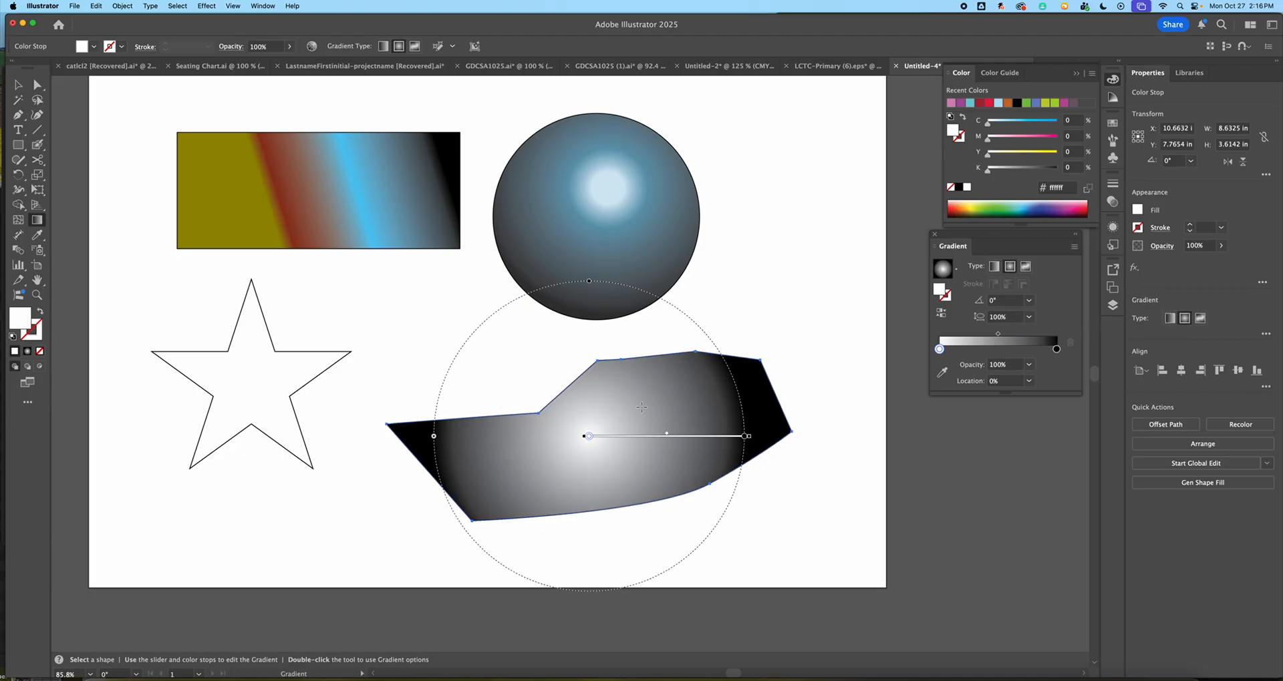
{"action": "left_click_drag", "start_coordinate": [639, 418], "coordinate": [885, 503]}
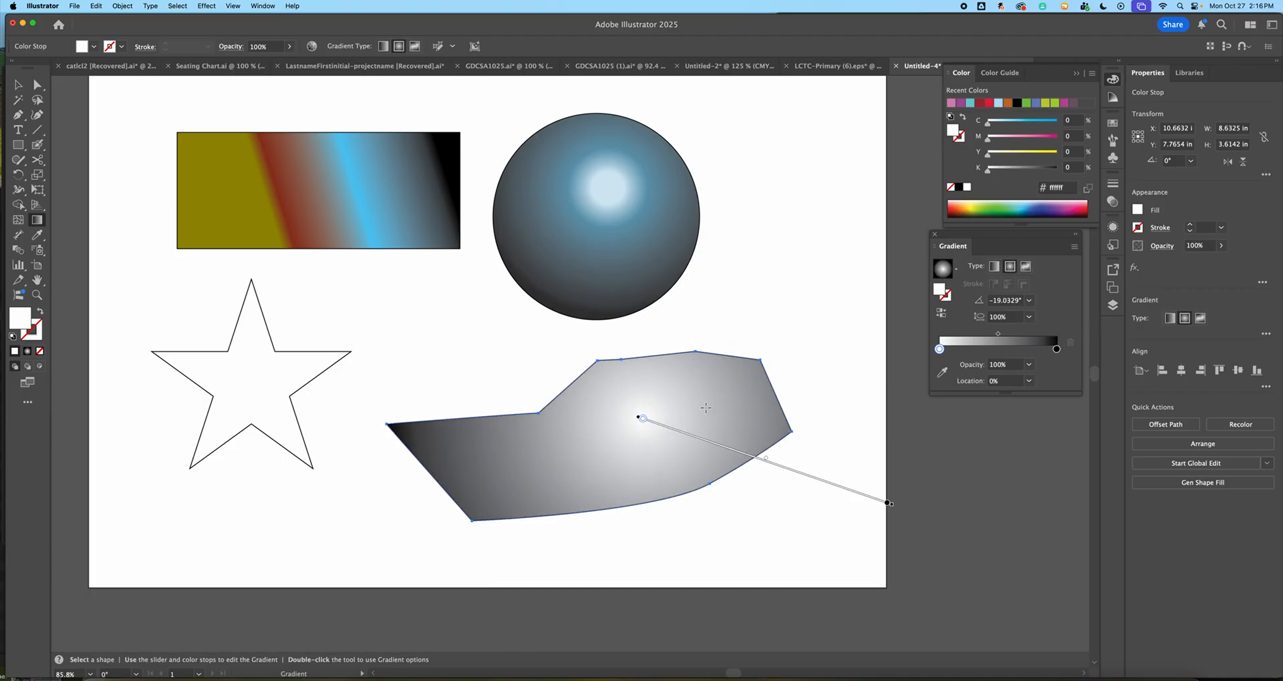
{"action": "left_click_drag", "start_coordinate": [705, 407], "coordinate": [760, 452]}
{"action": "left_click_drag", "start_coordinate": [586, 420], "coordinate": [751, 491]}
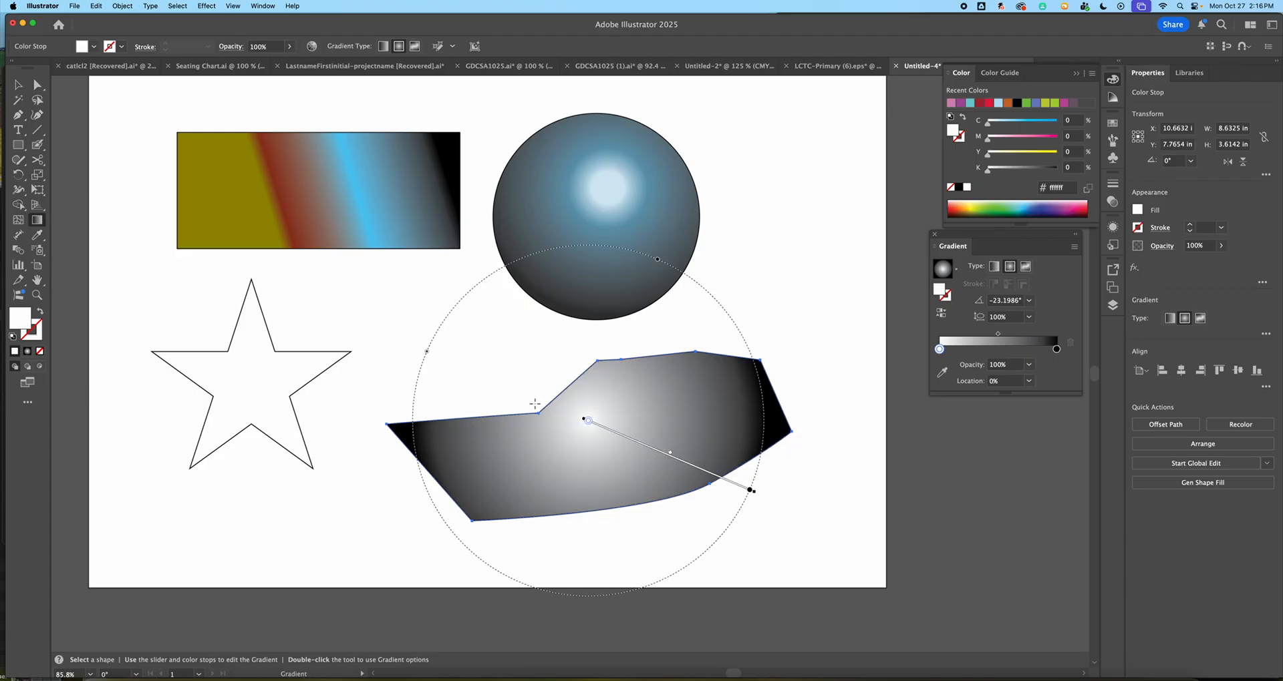
{"action": "key", "text": "v"}
Fill the star with a linear gradient and recolor its white starting stop yellow.
{"action": "left_click", "coordinate": [226, 344]}
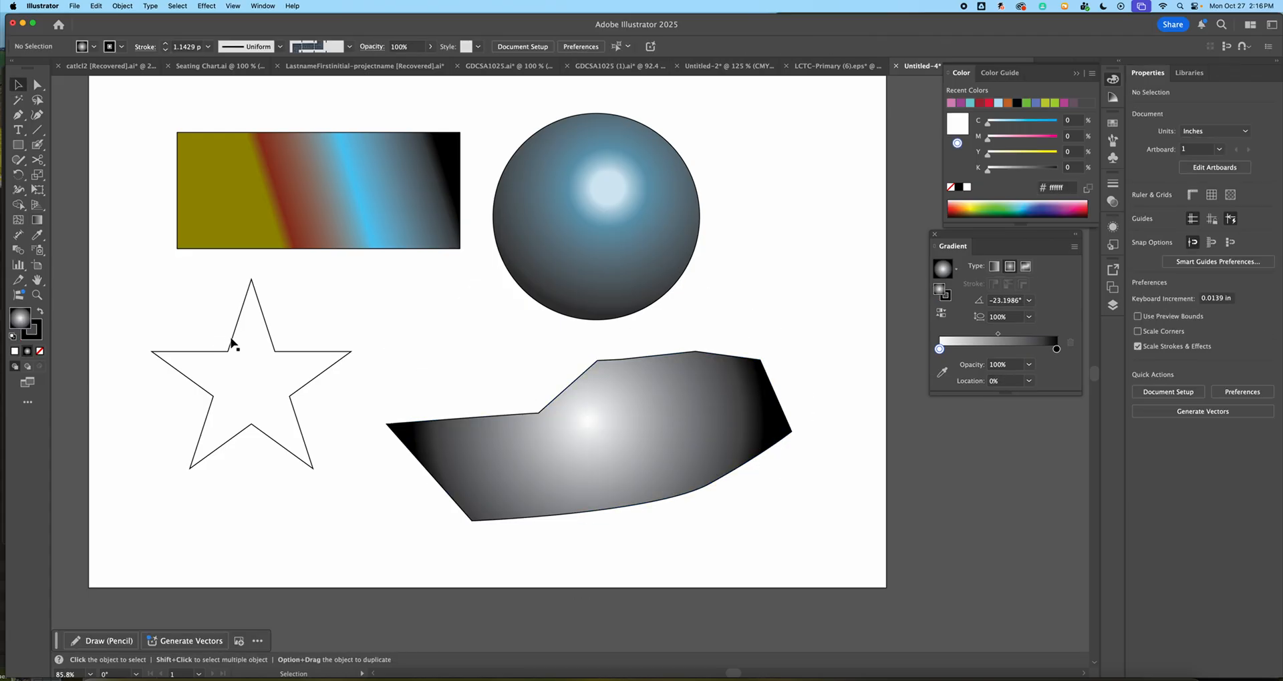
{"action": "left_click", "coordinate": [231, 344]}
{"action": "left_click", "coordinate": [945, 271]}
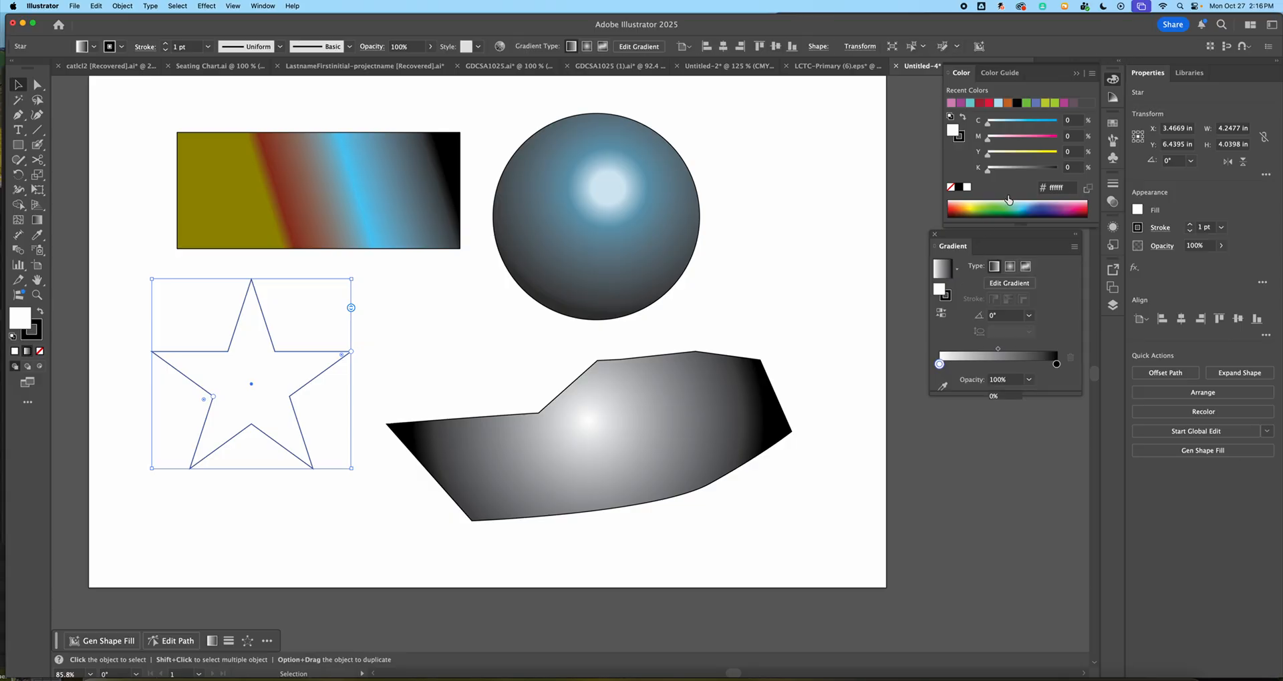
{"action": "left_click", "coordinate": [1027, 155]}
Switch the irregular shape's fill to a freeform gradient and place a 100% yellow color point in its upper-right part.
{"action": "left_click", "coordinate": [668, 354]}
{"action": "left_click", "coordinate": [668, 374]}
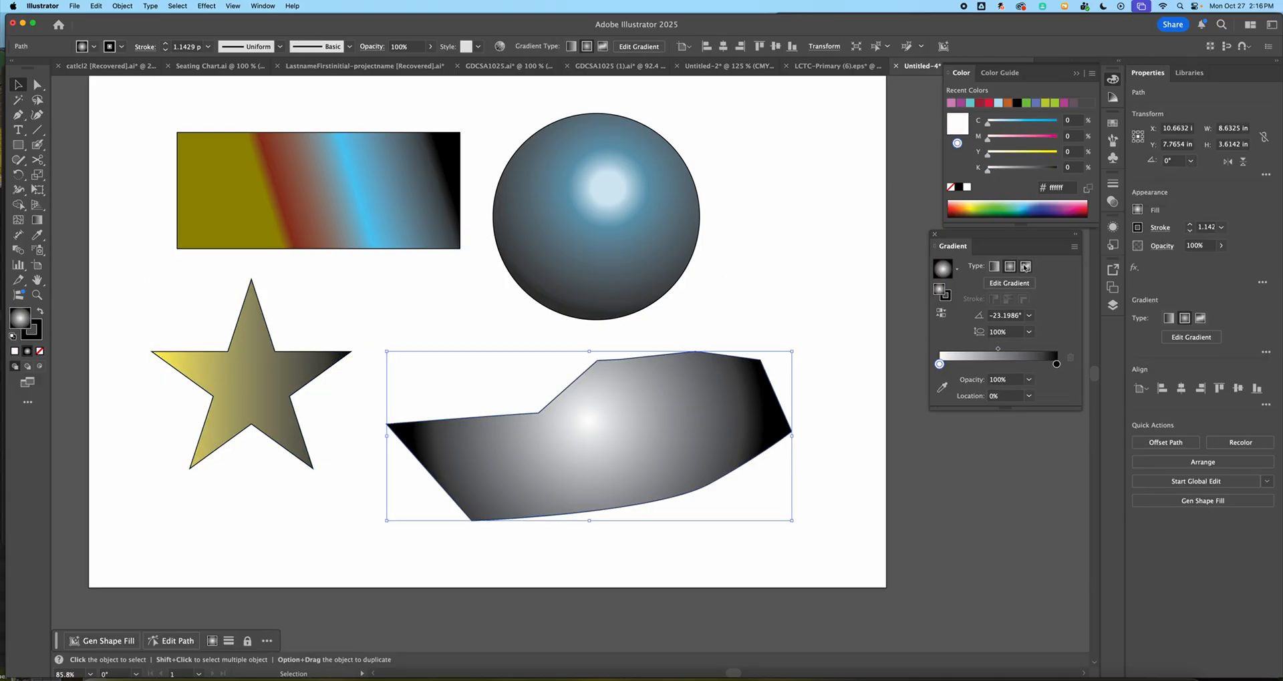
{"action": "left_click", "coordinate": [1026, 268]}
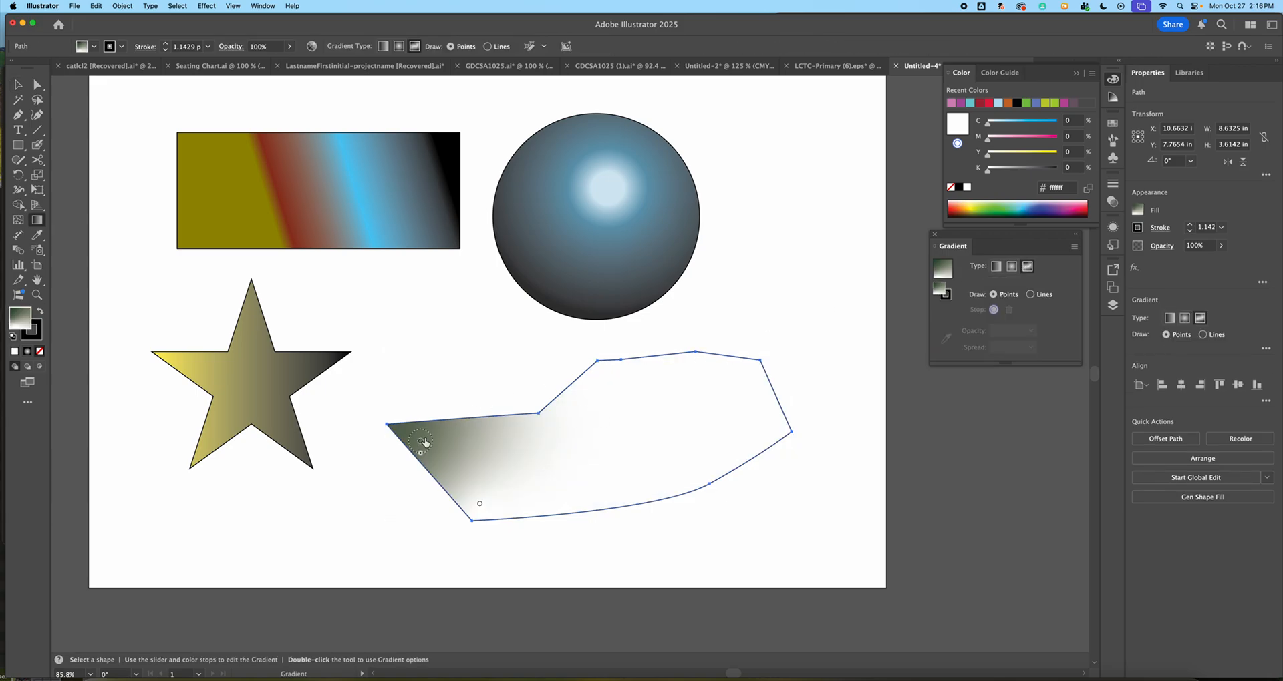
{"action": "left_click", "coordinate": [635, 446]}
{"action": "left_click_drag", "start_coordinate": [616, 438], "coordinate": [676, 399]}
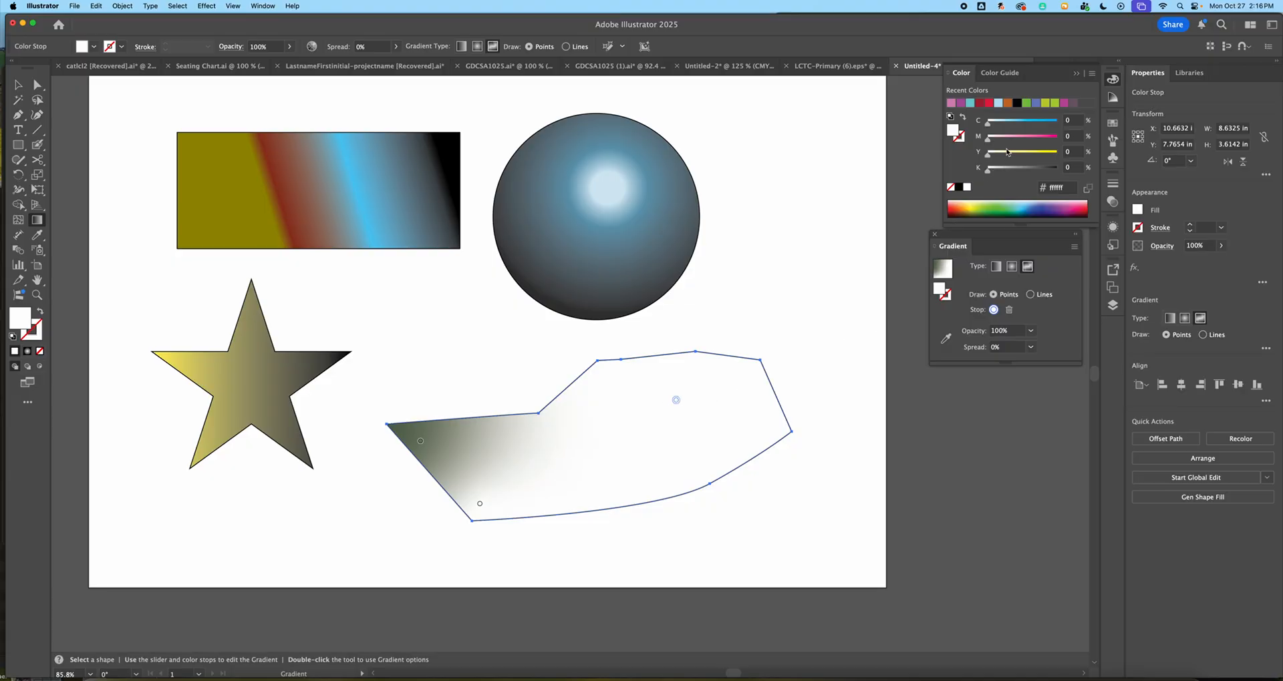
{"action": "left_click", "coordinate": [1070, 153]}
{"action": "type", "text": "100"}
{"action": "key", "text": "Return"}
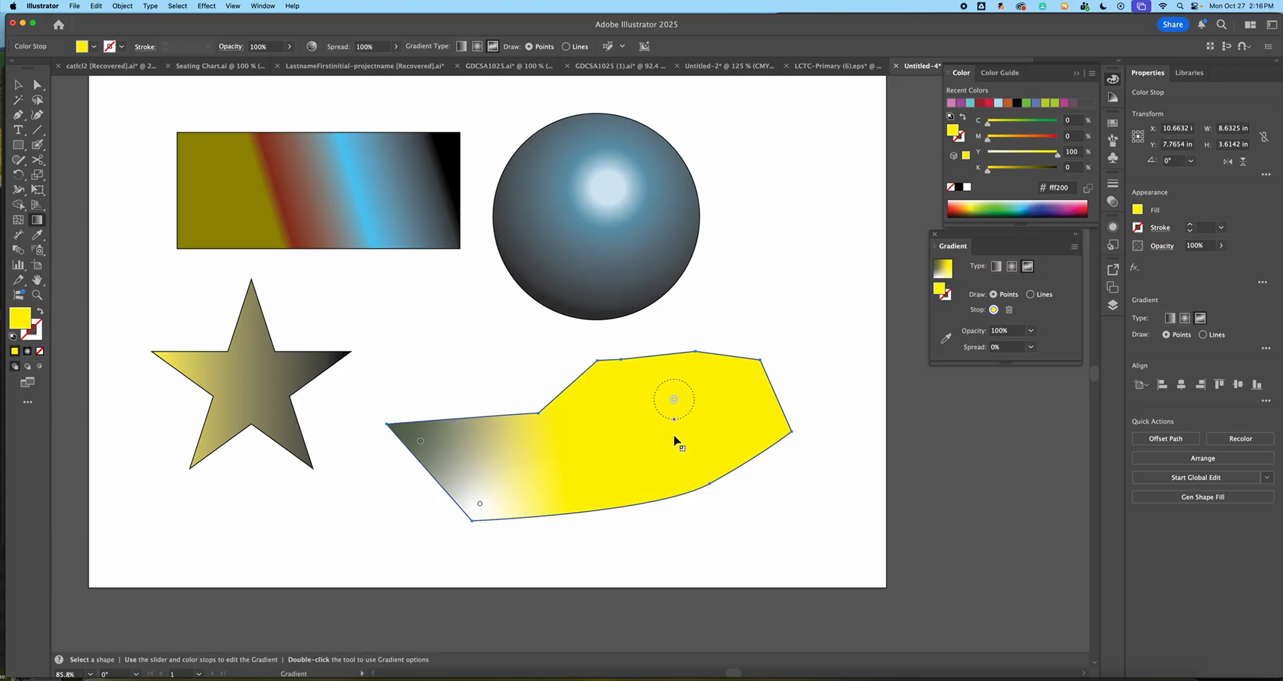
Add an orange-red color point near the irregular shape's right end and shift the yellow point up and left.
{"action": "left_click", "coordinate": [749, 419]}
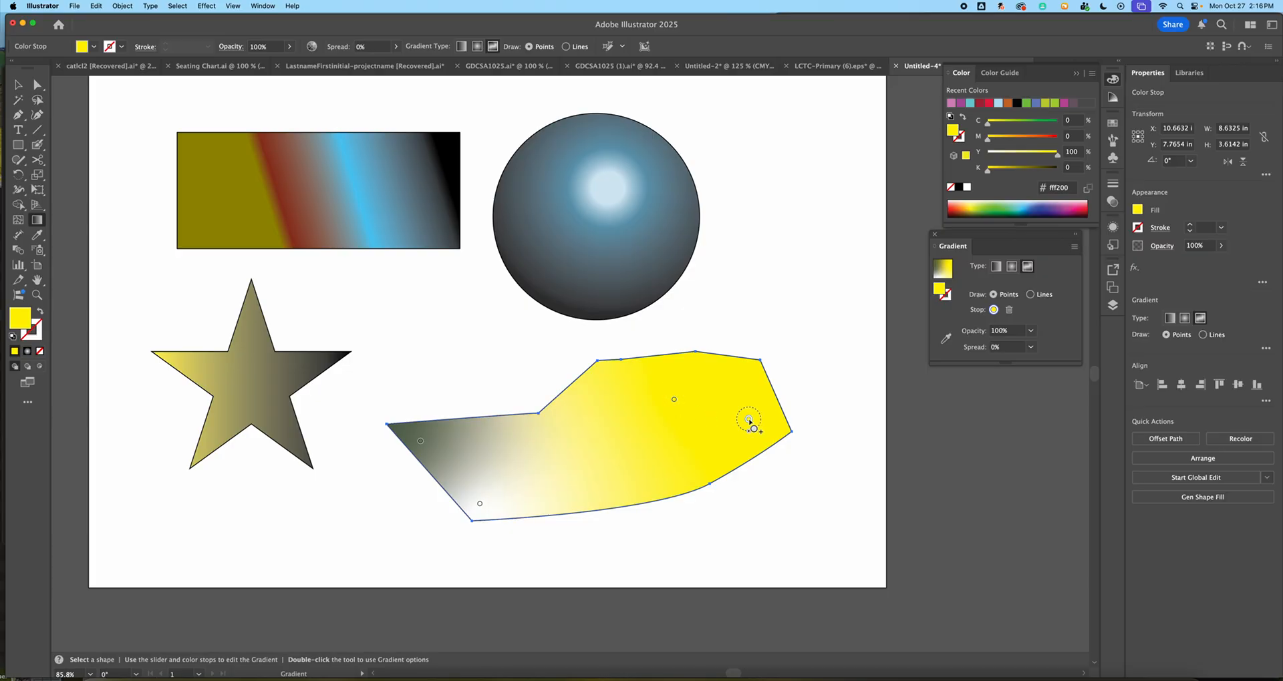
{"action": "left_click_drag", "start_coordinate": [1034, 137], "coordinate": [1043, 138]}
{"action": "left_click_drag", "start_coordinate": [748, 420], "coordinate": [765, 428]}
{"action": "left_click_drag", "start_coordinate": [674, 400], "coordinate": [657, 389]}
Move the two left color points inward, coloring the lower one blue with 86% cyan and the upper one green with 0% magenta.
{"action": "left_click_drag", "start_coordinate": [480, 504], "coordinate": [520, 505]}
{"action": "left_click_drag", "start_coordinate": [1032, 123], "coordinate": [1048, 123]}
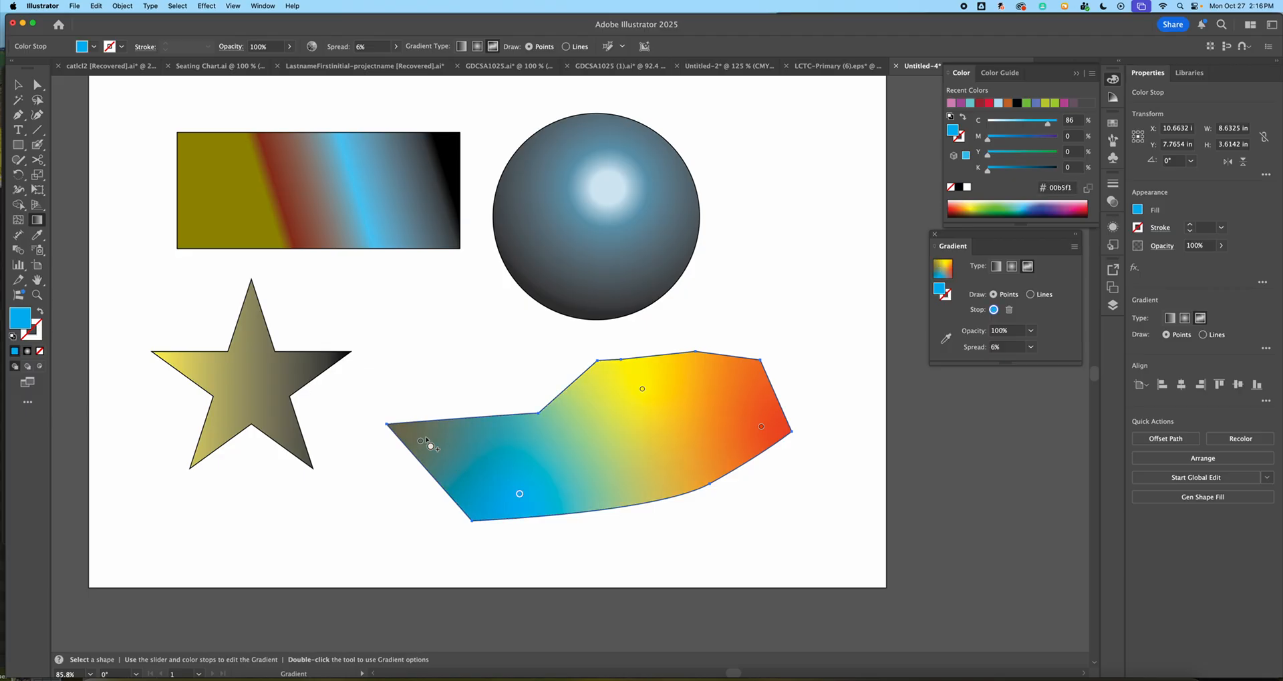
{"action": "left_click_drag", "start_coordinate": [420, 441], "coordinate": [463, 440]}
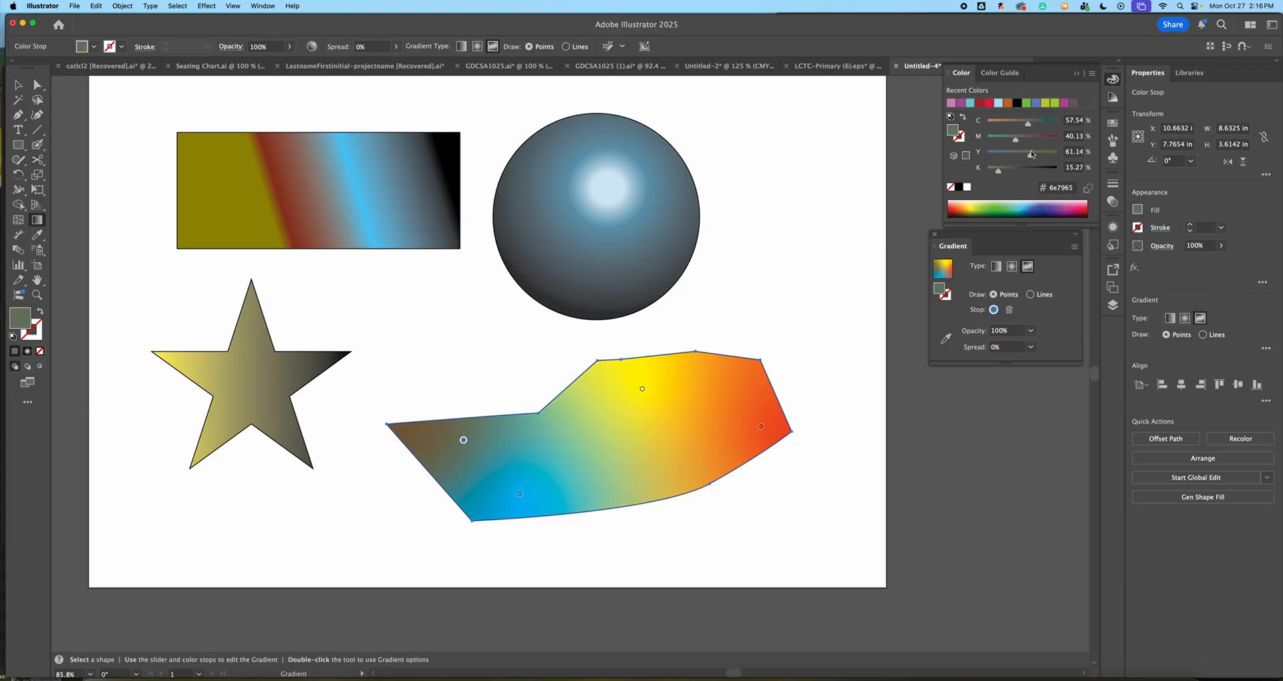
{"action": "left_click_drag", "start_coordinate": [1006, 144], "coordinate": [985, 139]}
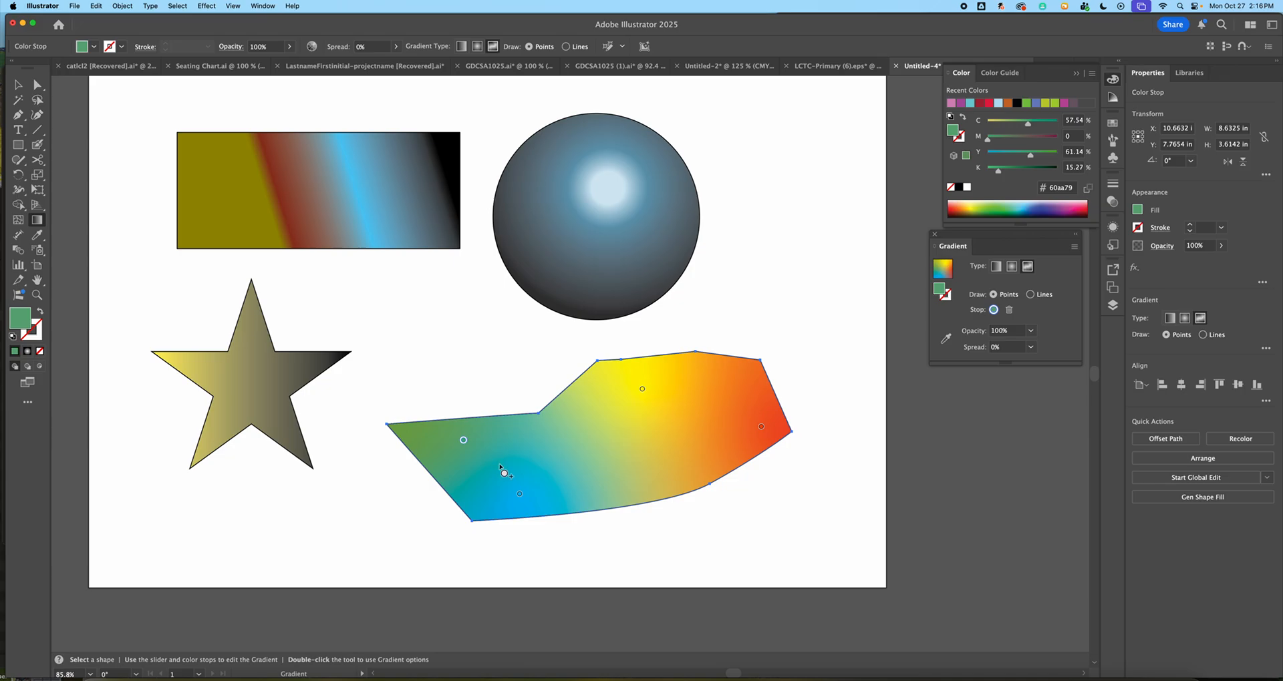
Reposition the yellow point down and left, and the green and blue points further right in the freeform gradient.
{"action": "left_click_drag", "start_coordinate": [642, 393], "coordinate": [622, 411]}
{"action": "left_click_drag", "start_coordinate": [463, 440], "coordinate": [480, 437]}
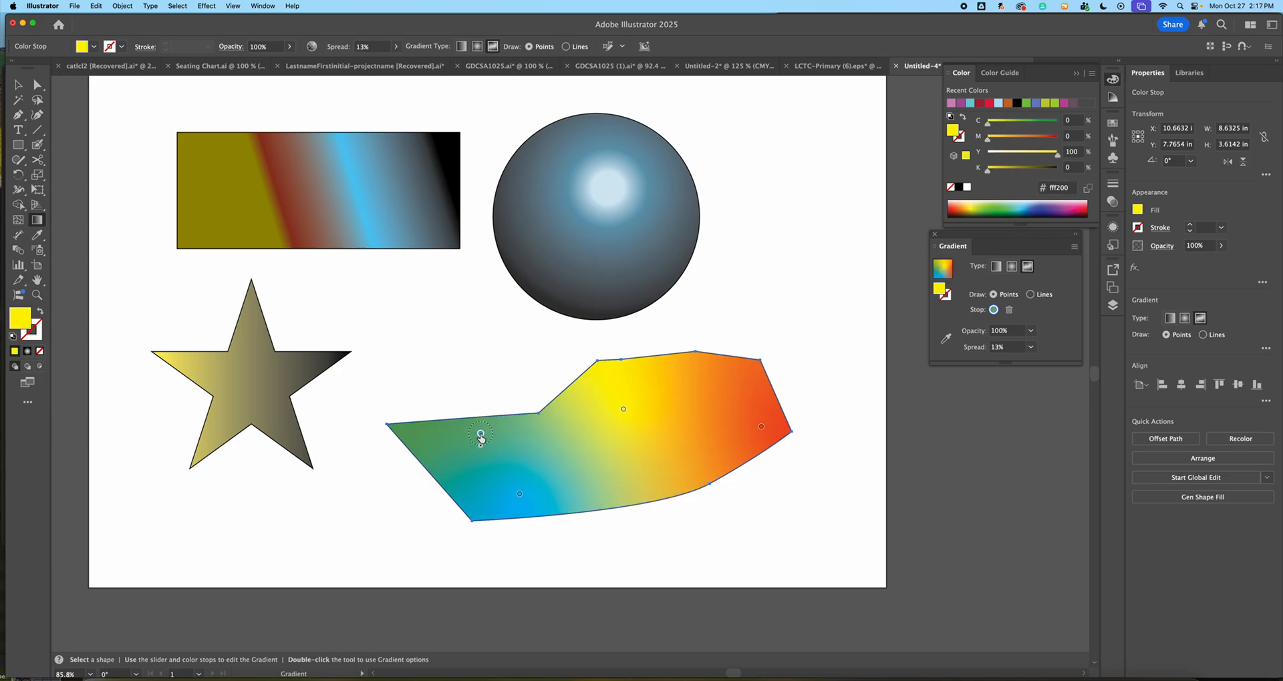
{"action": "left_click_drag", "start_coordinate": [521, 496], "coordinate": [560, 488]}
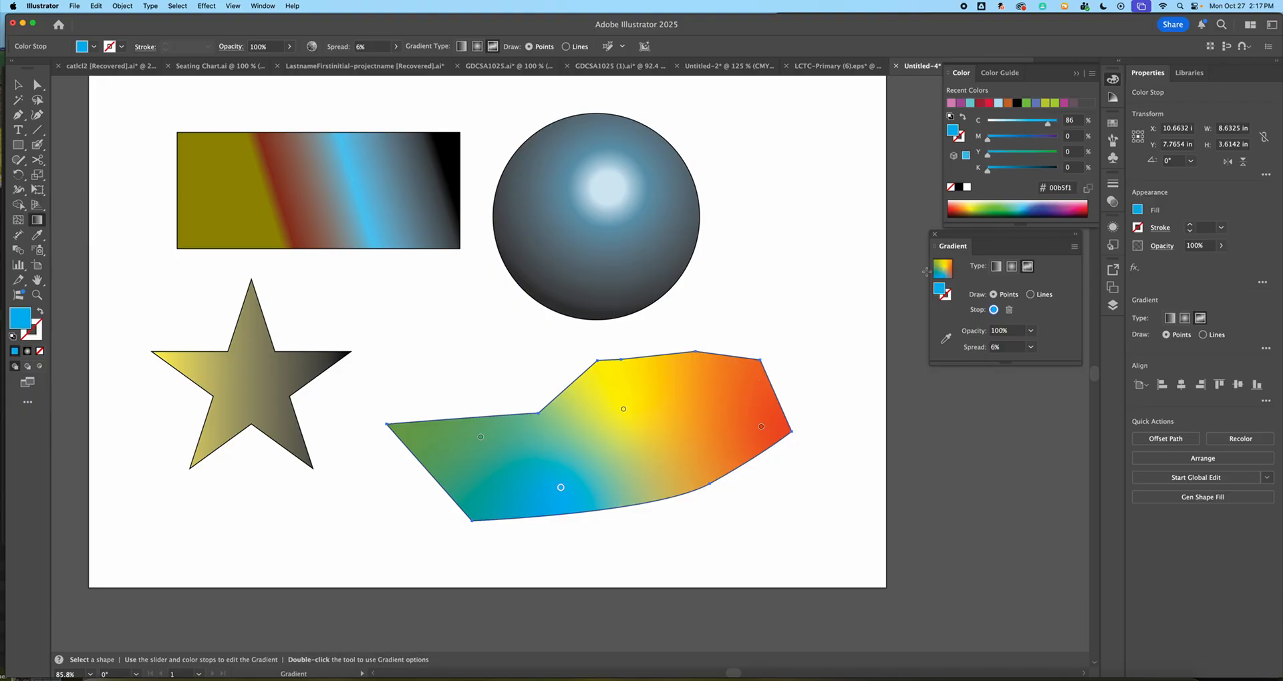
Switch the freeform gradient to Lines and draw a curved line of yellow stops from the yellow point toward the lower-right edge.
{"action": "left_click", "coordinate": [1034, 298]}
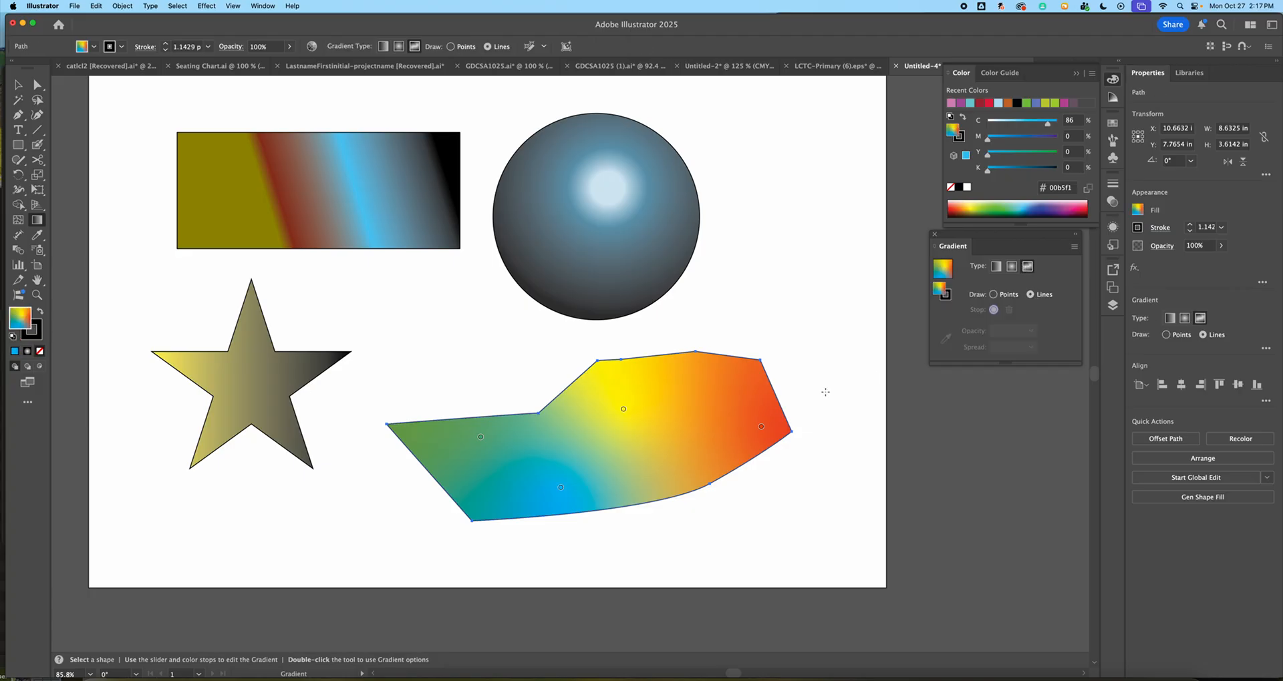
{"action": "left_click", "coordinate": [623, 409]}
{"action": "left_click", "coordinate": [700, 424]}
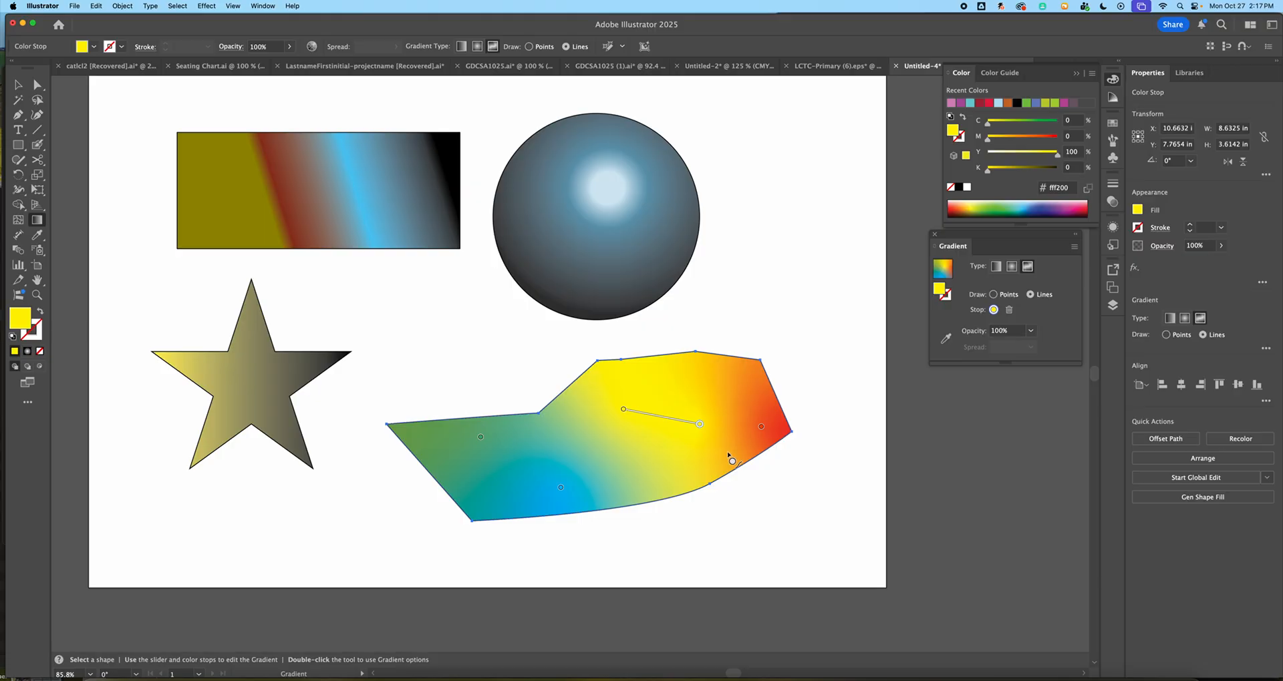
{"action": "left_click", "coordinate": [678, 450]}
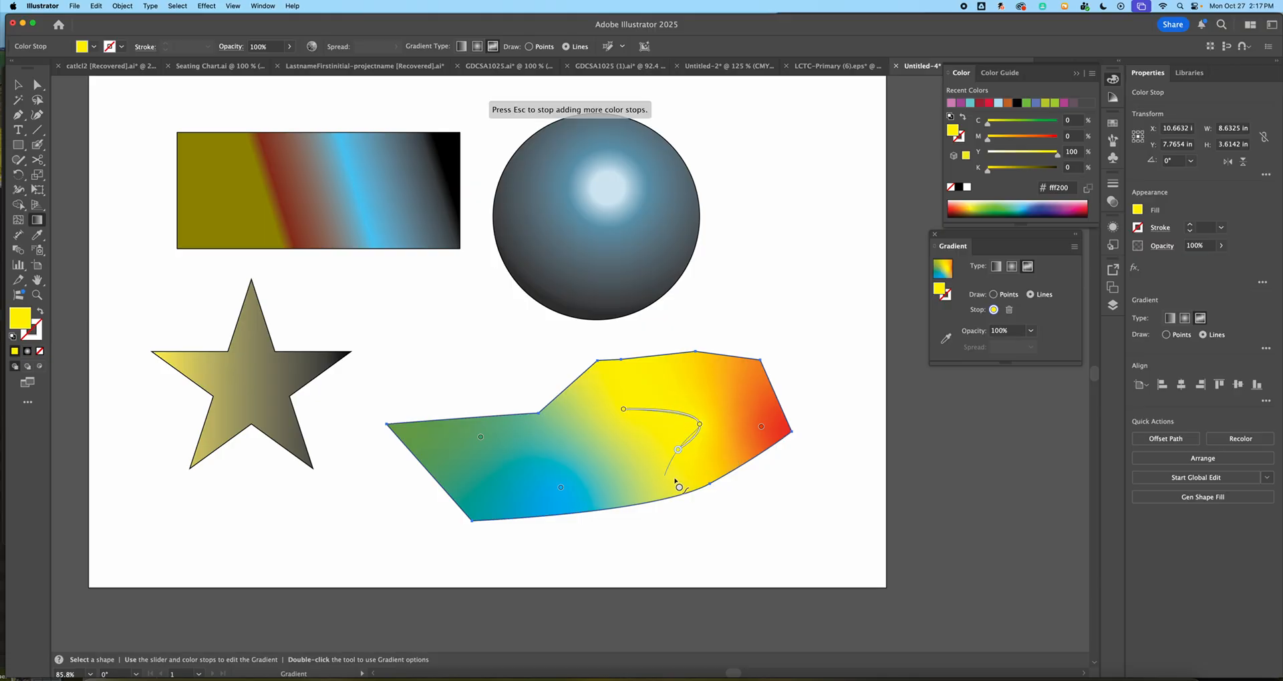
{"action": "left_click", "coordinate": [740, 459]}
{"action": "key", "text": "Escape"}
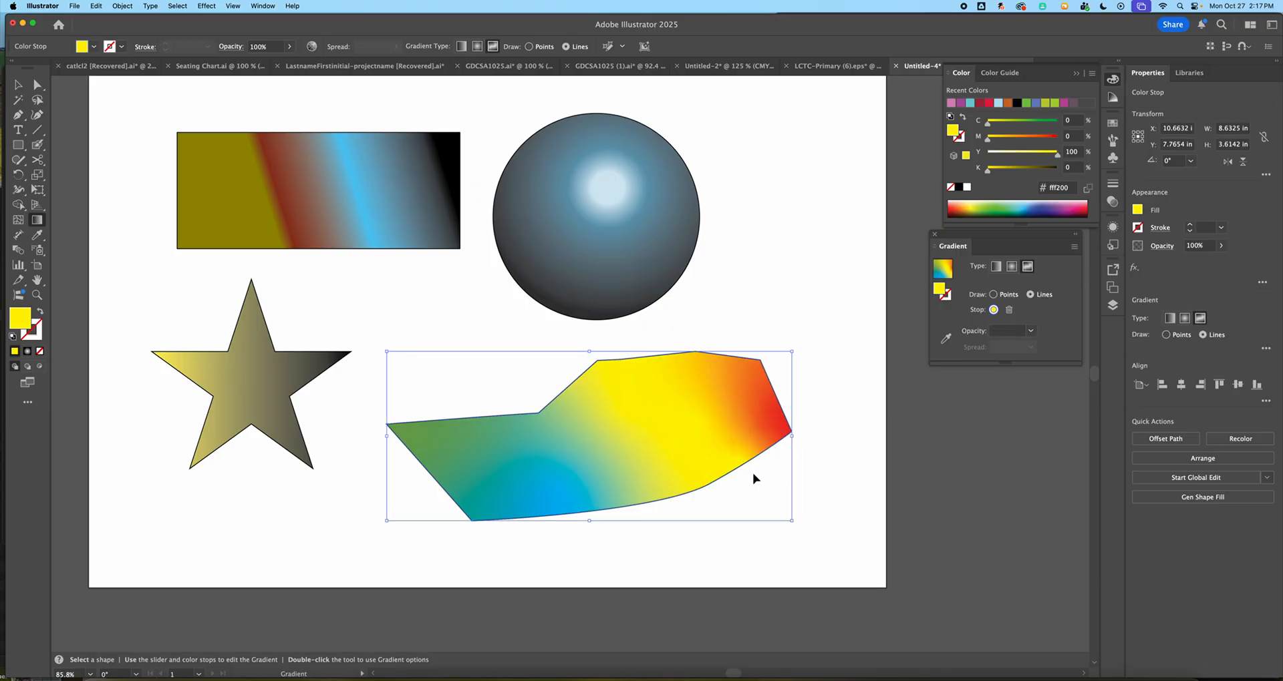
{"action": "key", "text": "v"}
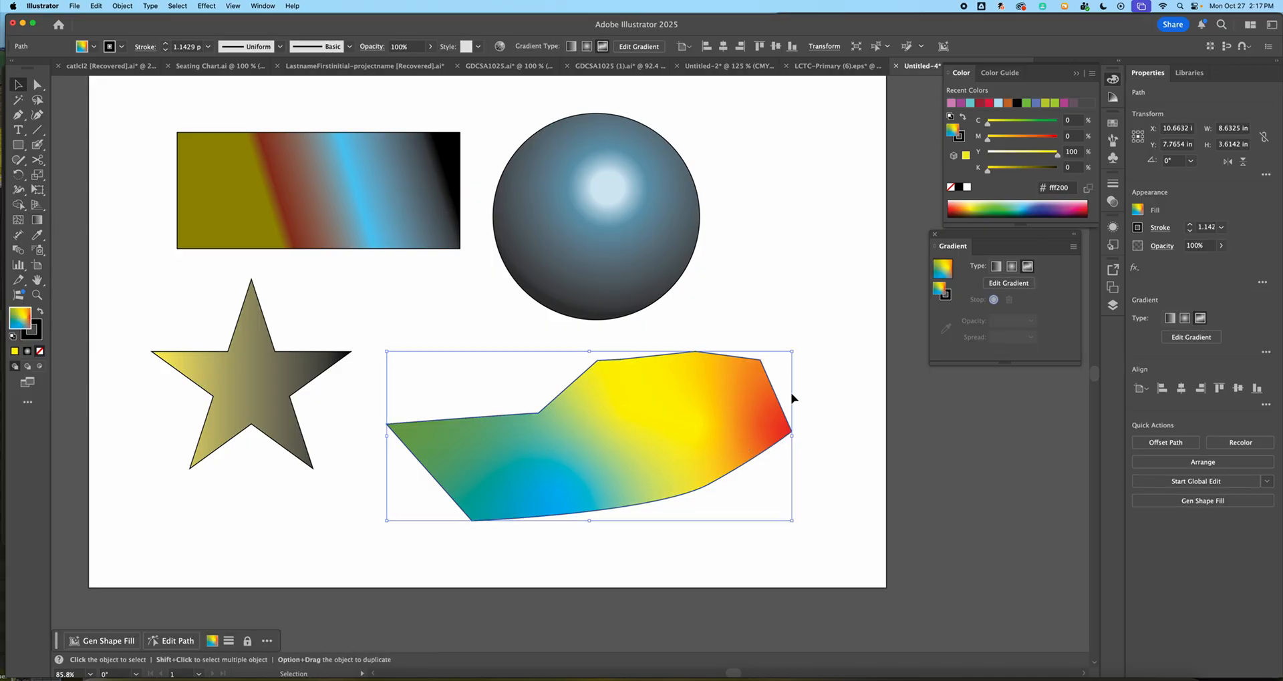
Increase the star's stroke weight to 25 pt.
{"action": "left_click", "coordinate": [654, 261]}
{"action": "left_click", "coordinate": [288, 386]}
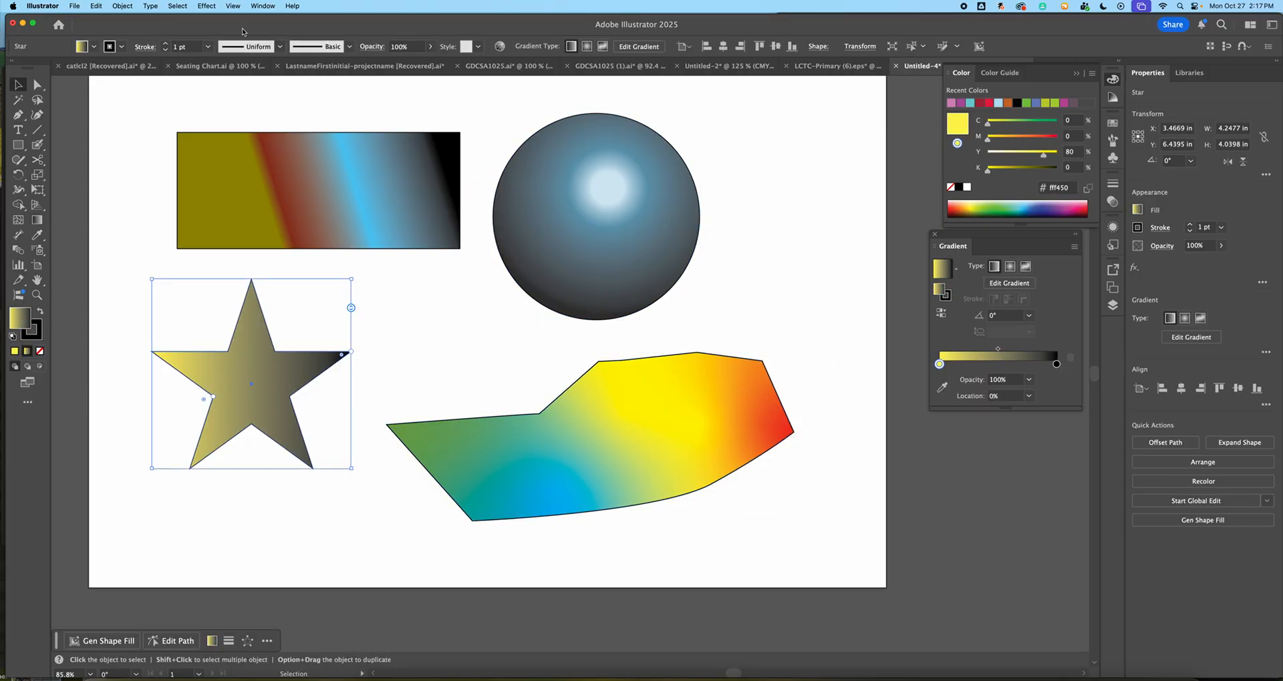
{"action": "left_click", "coordinate": [165, 43]}
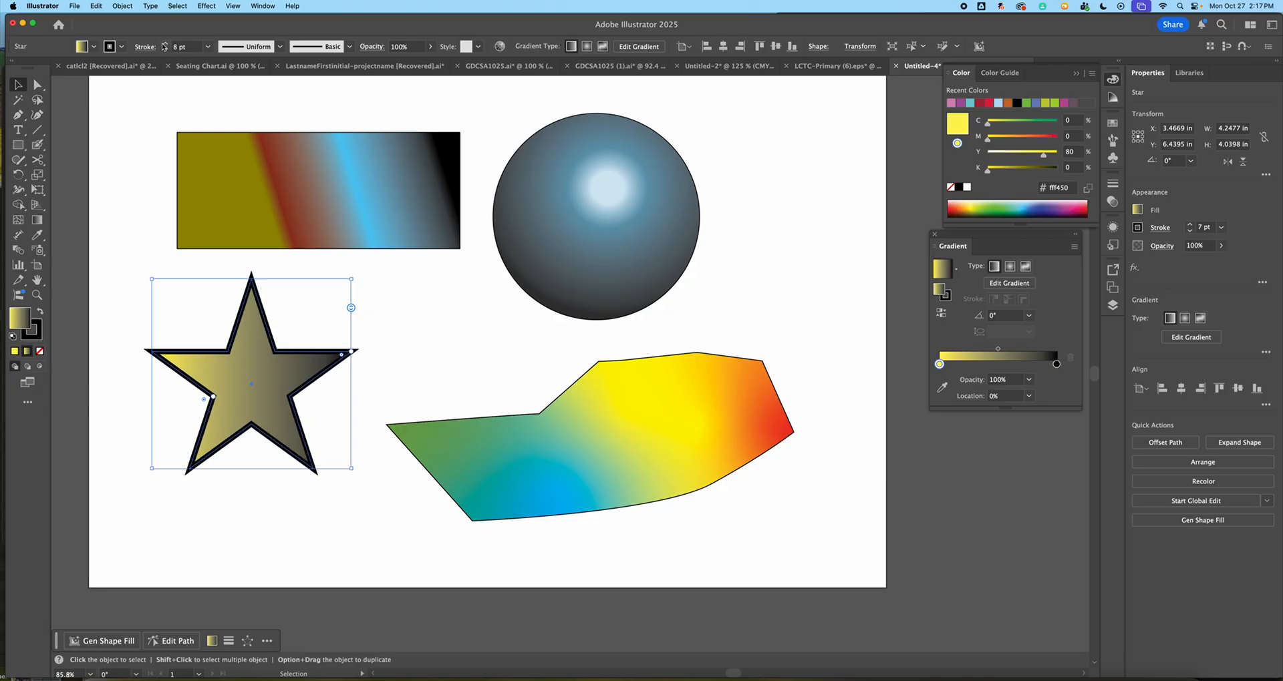
{"action": "left_click", "coordinate": [164, 44]}
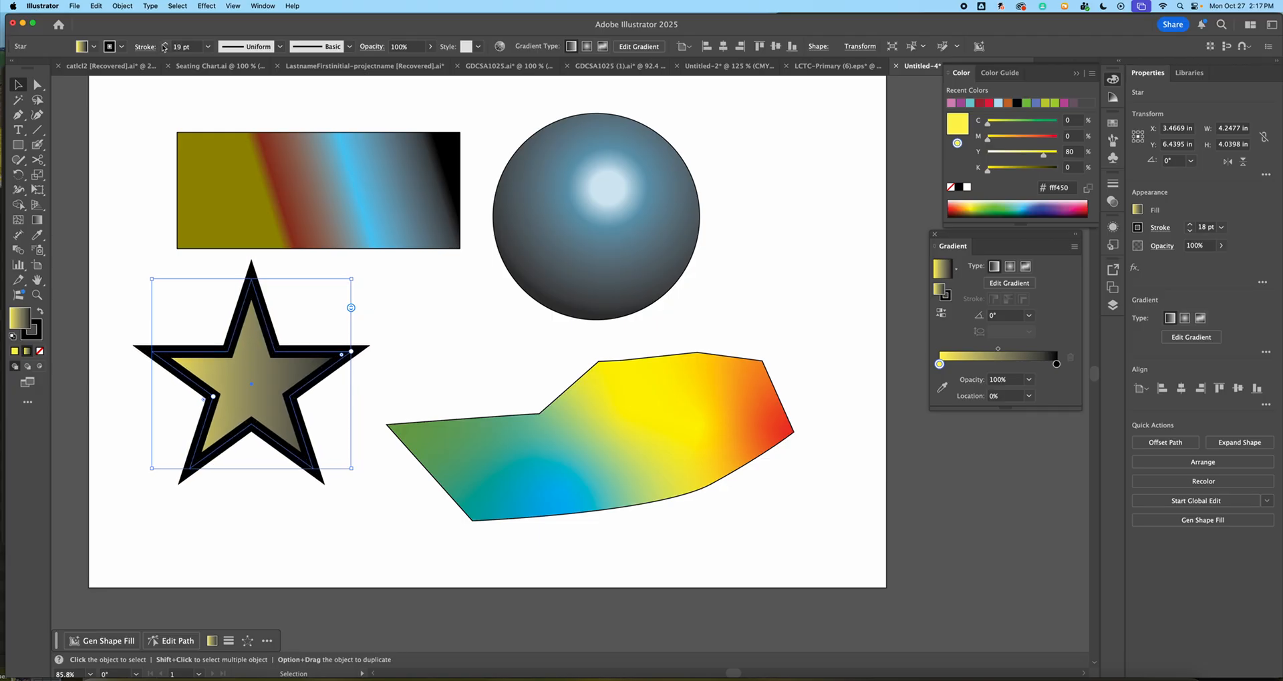
{"action": "left_click", "coordinate": [165, 44]}
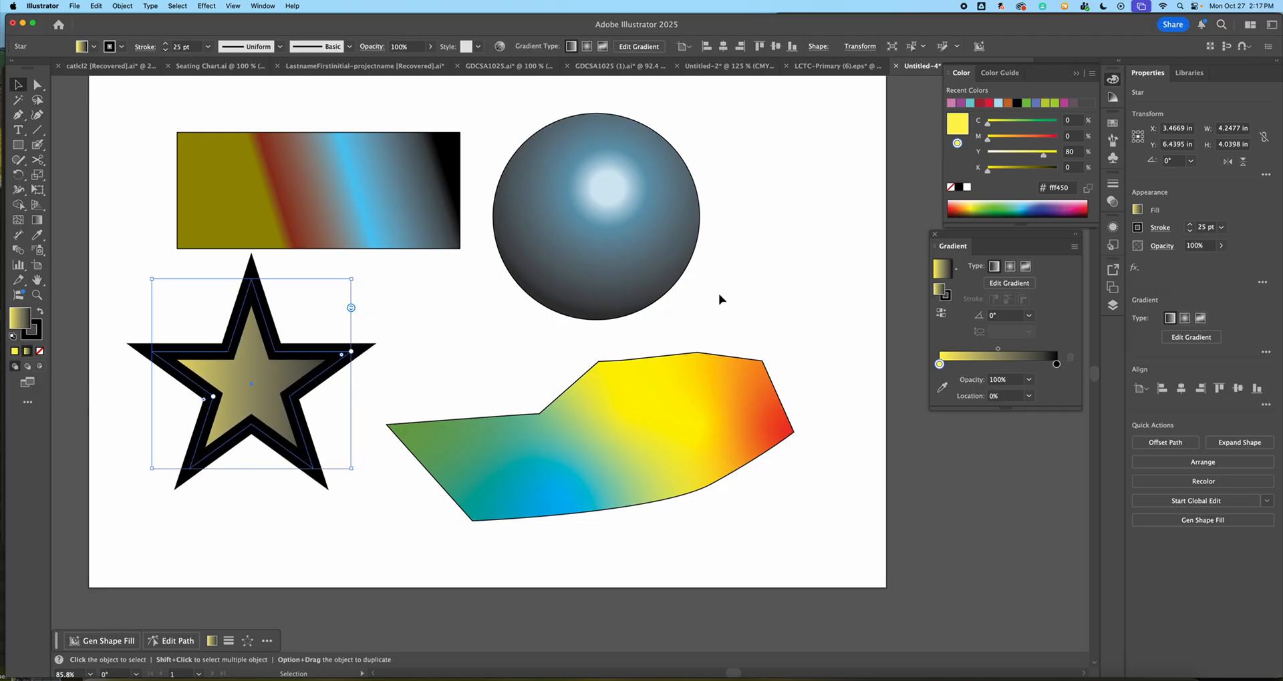
Apply a linear gradient to the star's stroke and make its starting stop dark magenta with 100% magenta, located at about 14%.
{"action": "left_click", "coordinate": [947, 294]}
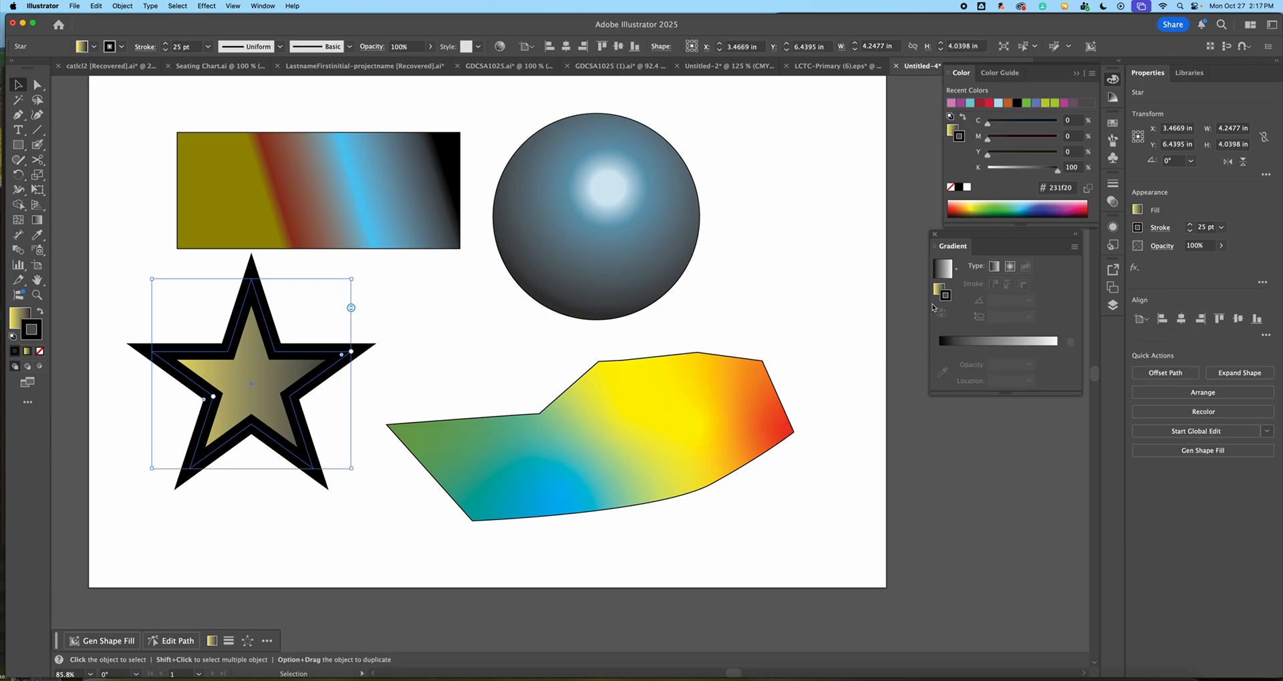
{"action": "left_click", "coordinate": [944, 271]}
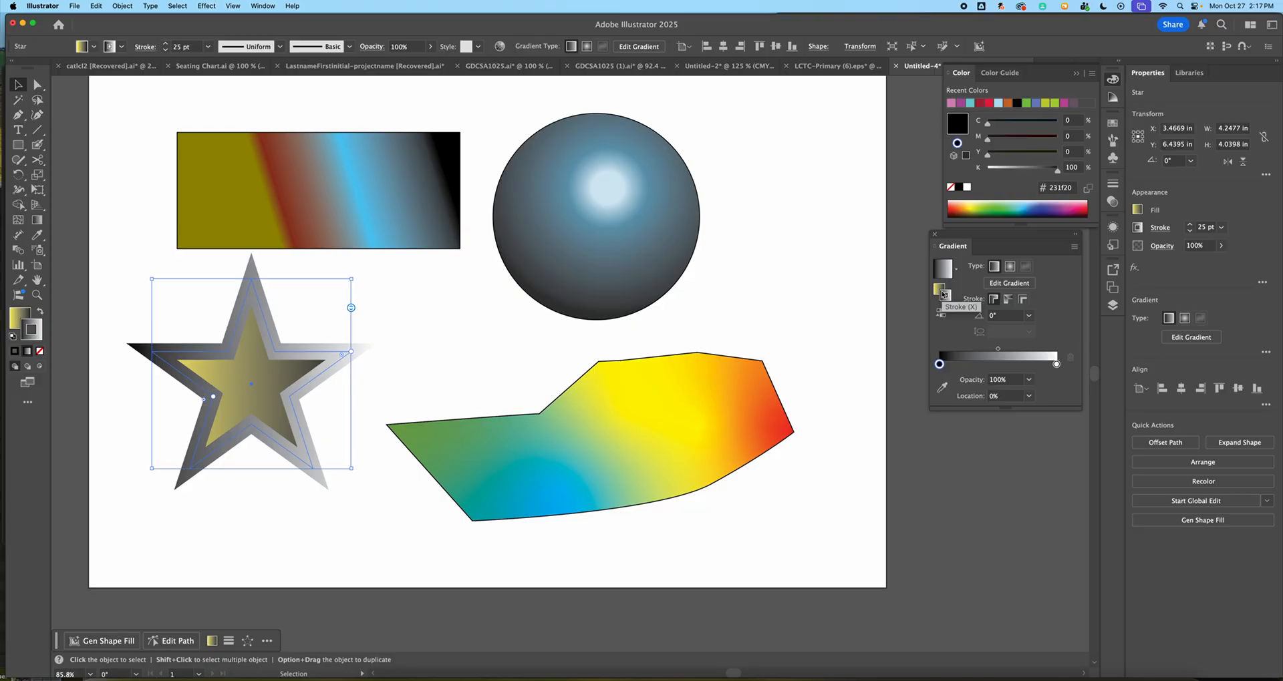
{"action": "left_click", "coordinate": [951, 365]}
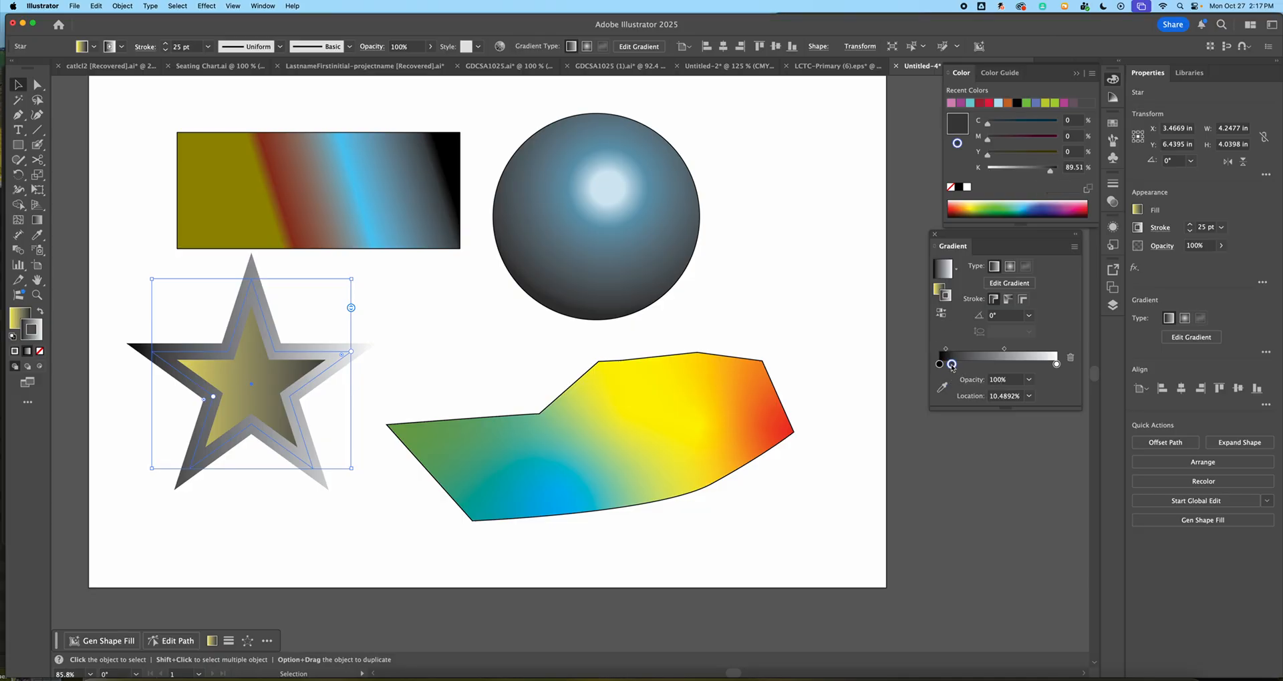
{"action": "left_click_drag", "start_coordinate": [998, 139], "coordinate": [1059, 139]}
{"action": "mouse_move", "coordinate": [940, 365]}
{"action": "left_mouse_down"}
{"action": "mouse_move", "coordinate": [946, 393]}
{"action": "mouse_move", "coordinate": [955, 364]}
{"action": "left_mouse_up"}
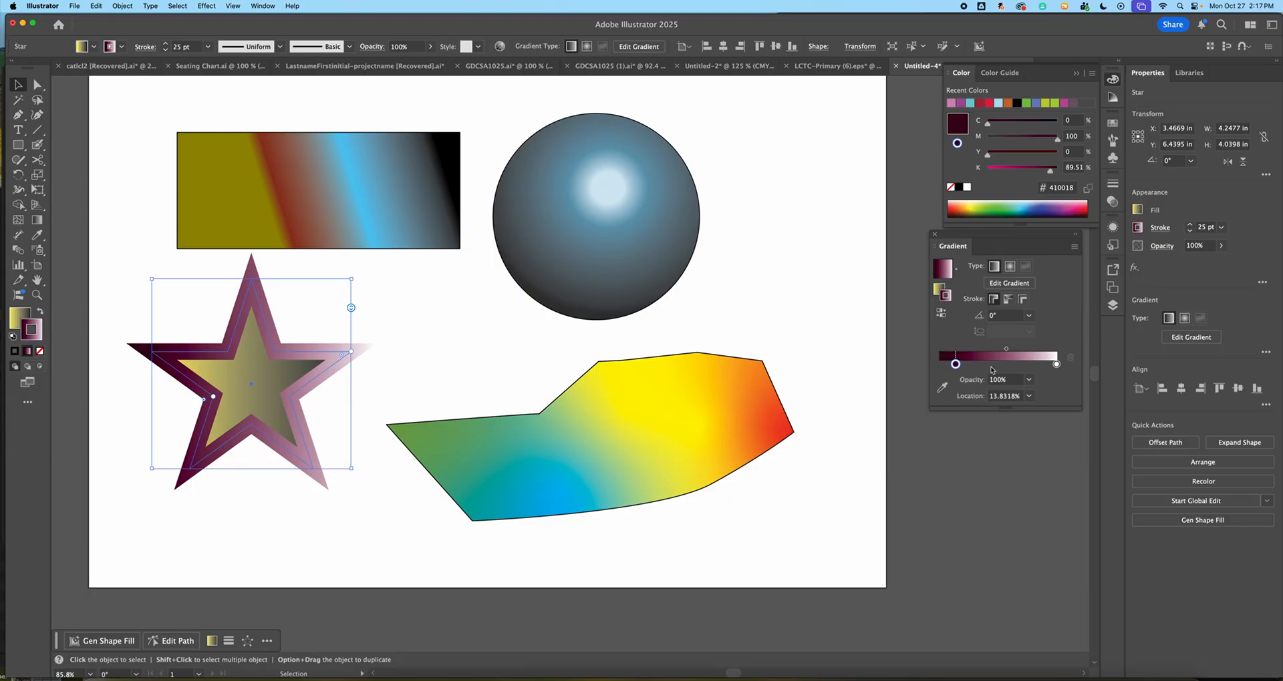
Add a white stop past the middle of the star's stroke gradient and color the end stop 100% yellow at about 94%.
{"action": "left_click", "coordinate": [1010, 364]}
{"action": "left_click_drag", "start_coordinate": [1056, 364], "coordinate": [1050, 365]}
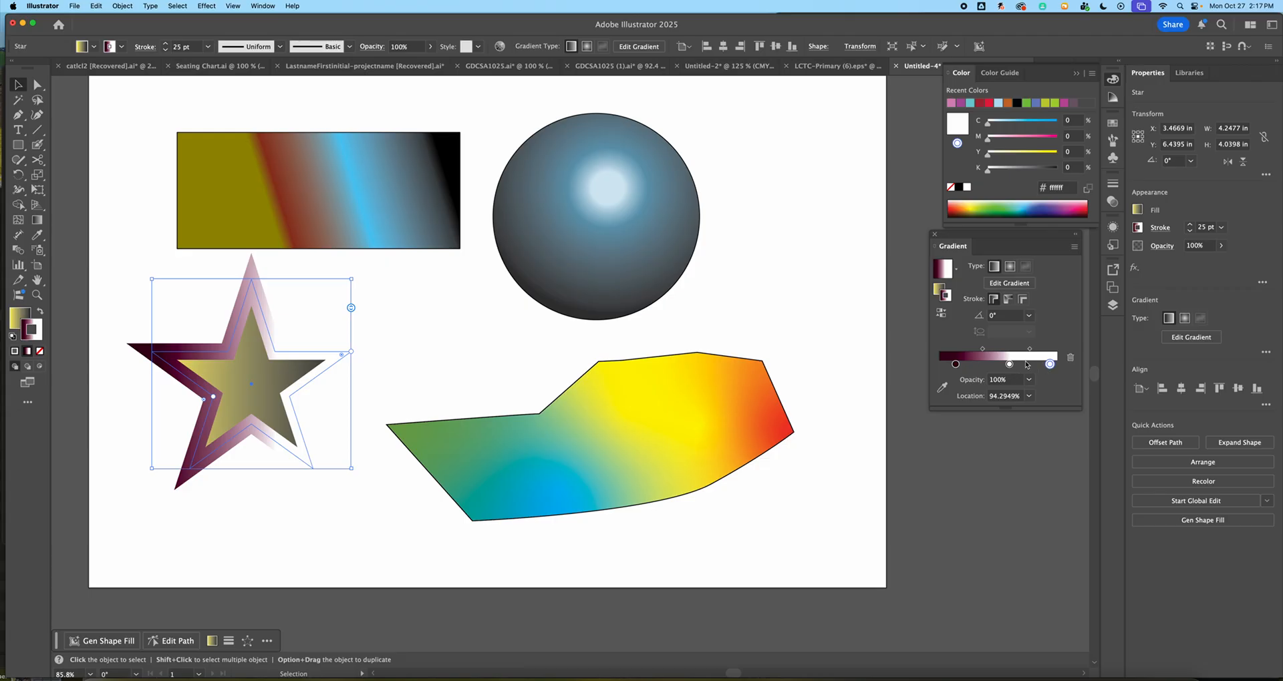
{"action": "left_click_drag", "start_coordinate": [1032, 153], "coordinate": [1060, 156]}
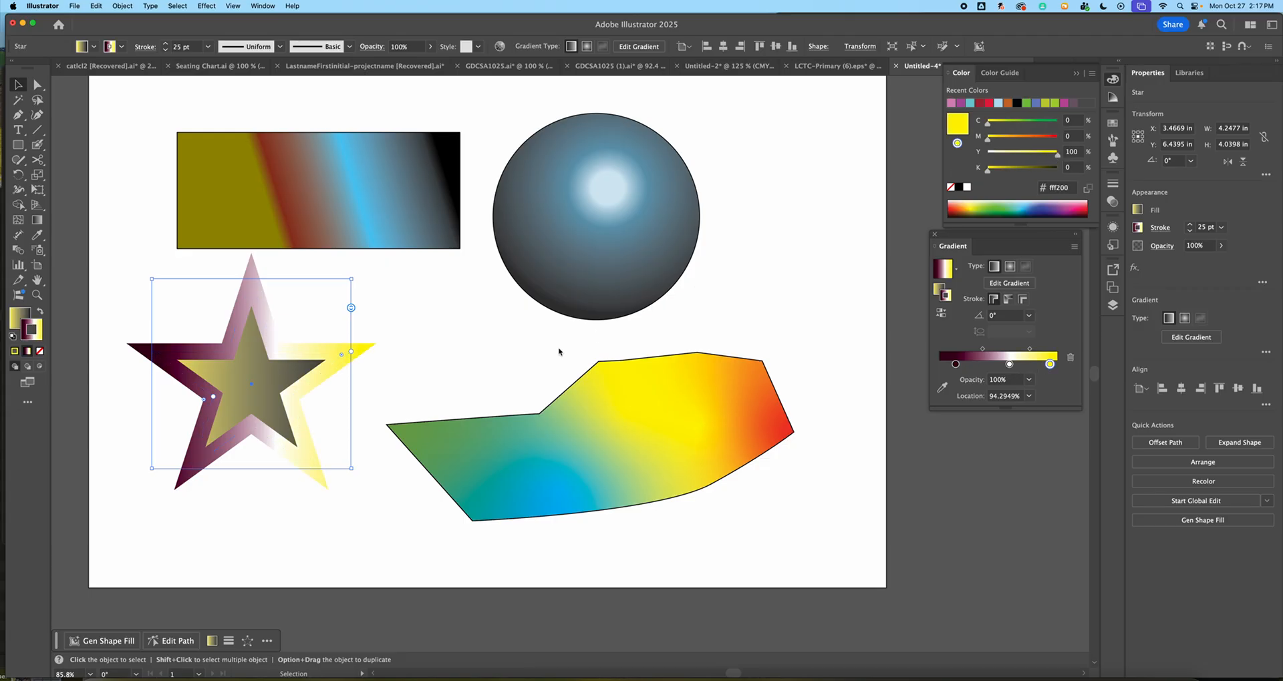
{"action": "left_click", "coordinate": [419, 358]}
{"action": "left_click", "coordinate": [256, 376]}
{"action": "left_click", "coordinate": [418, 340]}
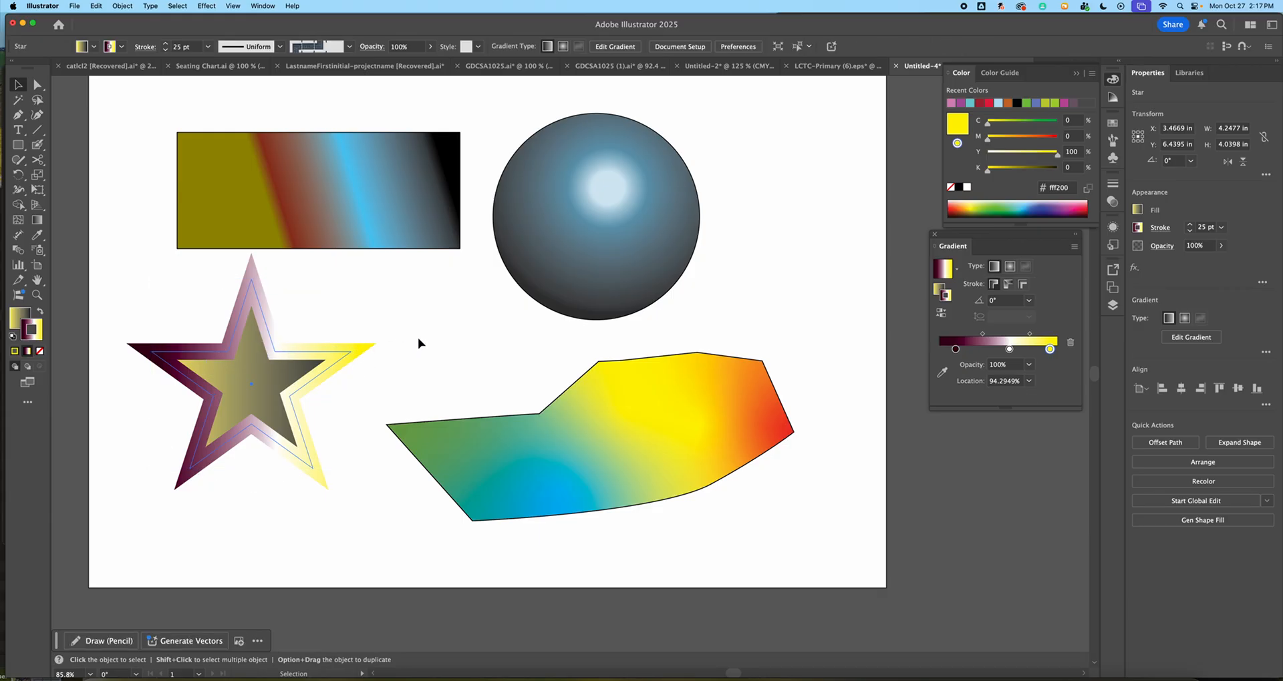
Apply the gradient across the star's stroke, running from the outer edge to the inner edge.
{"action": "left_click", "coordinate": [302, 352]}
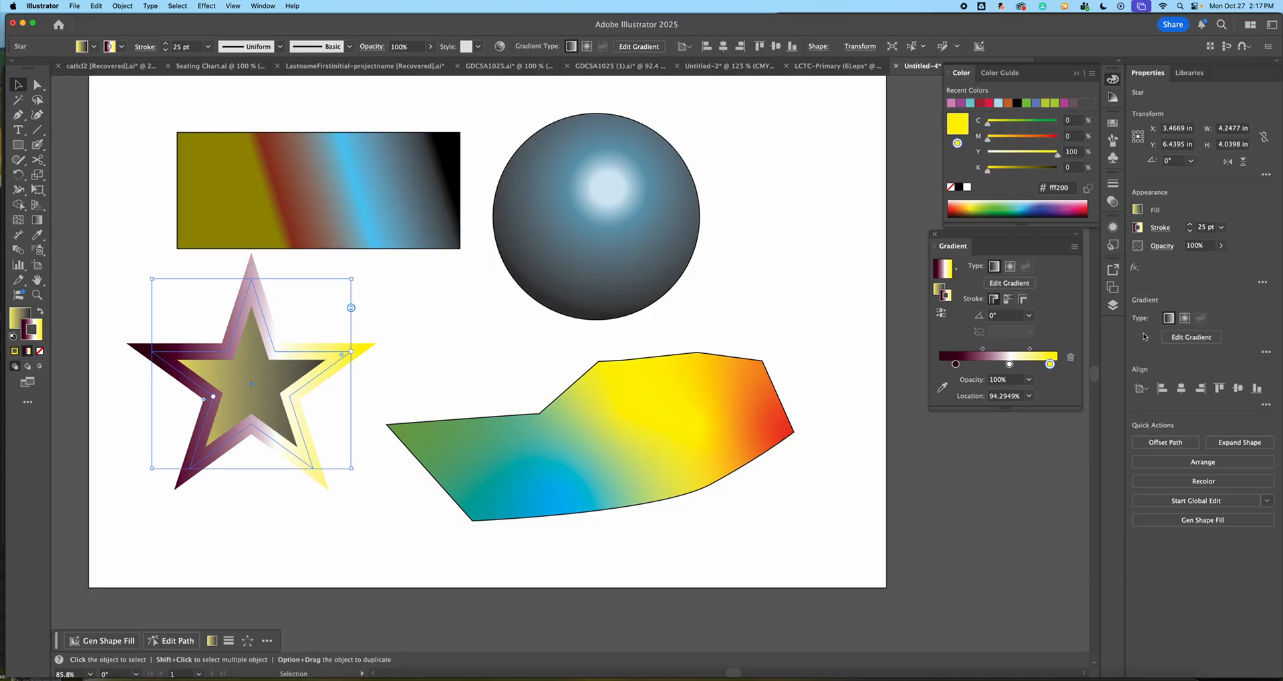
{"action": "left_click", "coordinate": [1022, 300]}
{"action": "left_click", "coordinate": [1026, 302]}
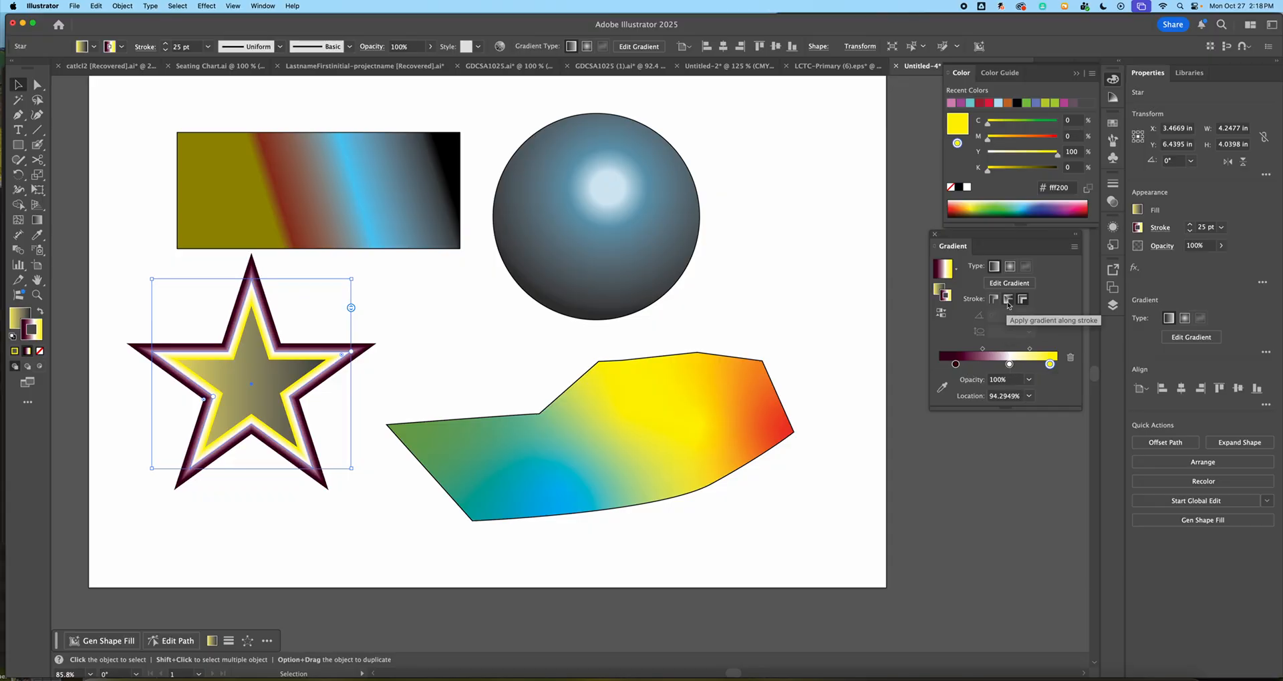
{"action": "left_click", "coordinate": [855, 284]}
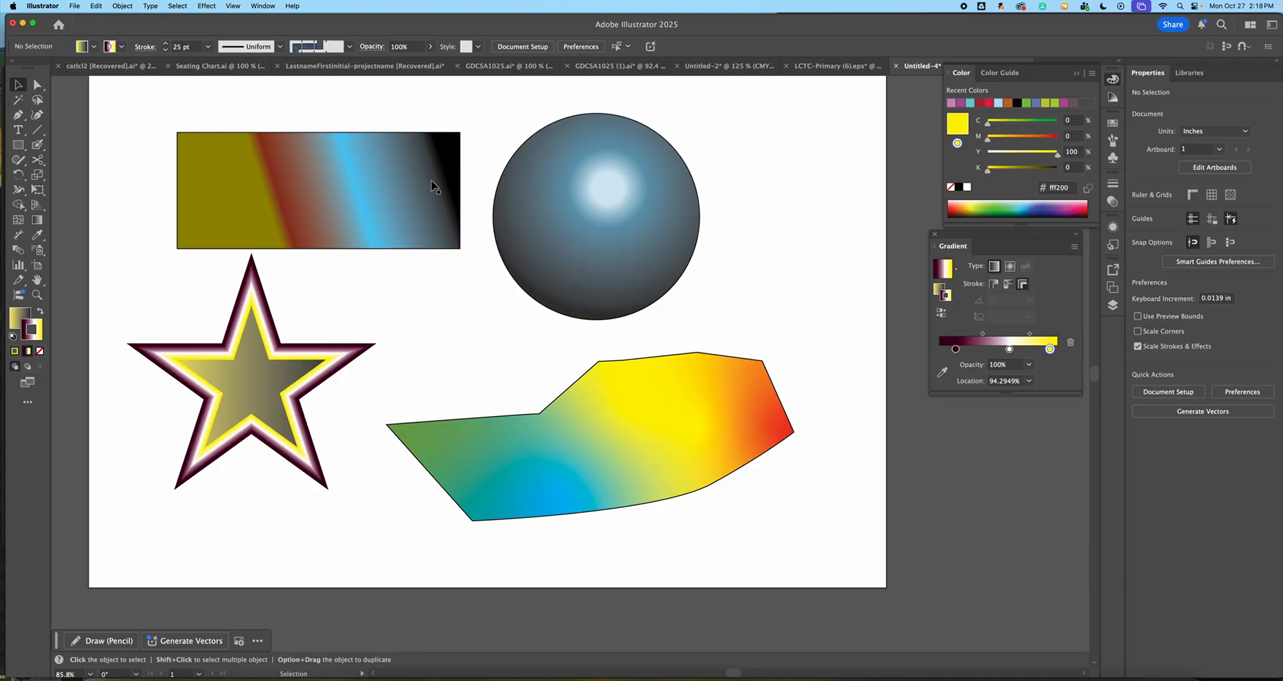
{"action": "left_click", "coordinate": [405, 215]}
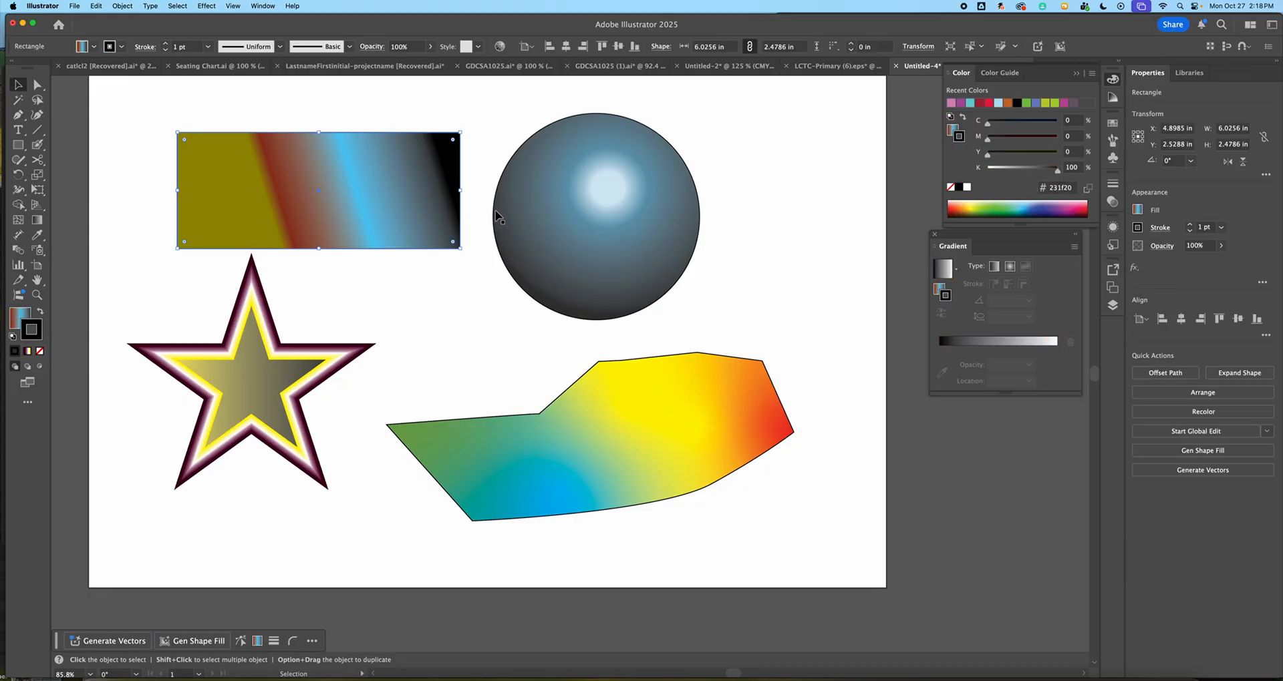
{"action": "left_click", "coordinate": [567, 214]}
{"action": "left_click", "coordinate": [638, 383]}
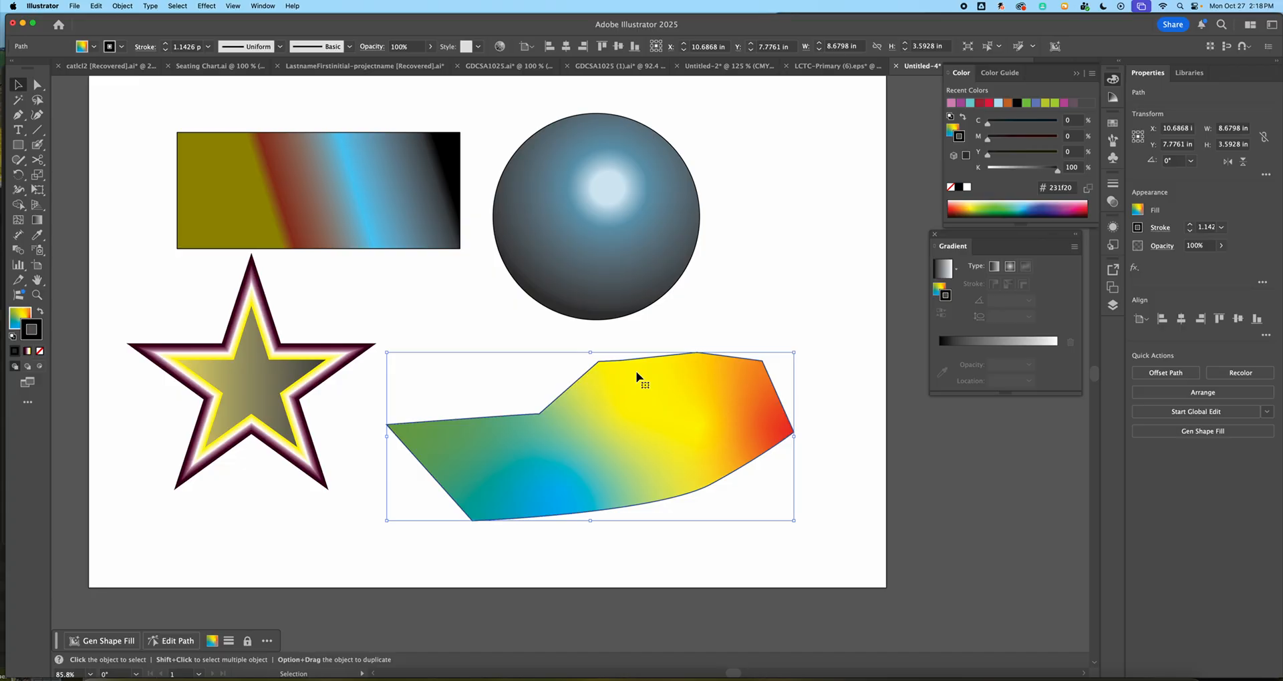
{"action": "left_click", "coordinate": [675, 318]}
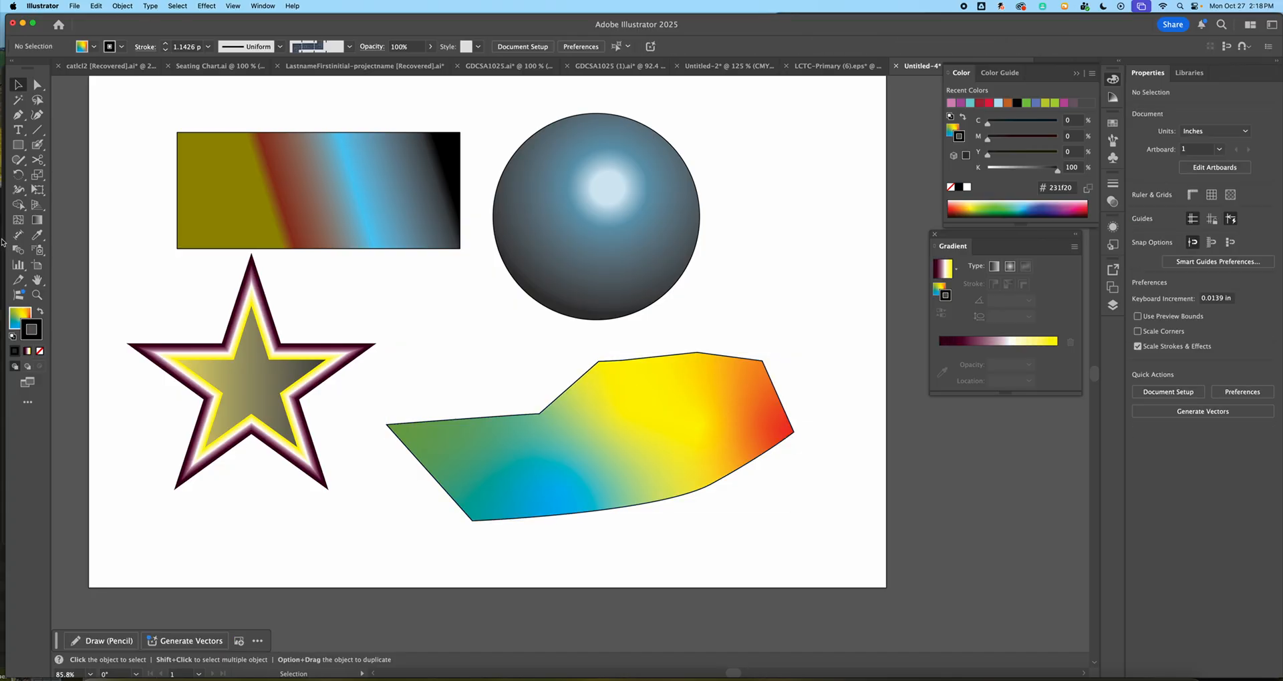
Draw a rectangle about 2.97 by 2.94 in beside the circle and apply a black-to-white linear gradient to its stroke.
{"action": "left_click", "coordinate": [12, 144]}
{"action": "left_click_drag", "start_coordinate": [718, 169], "coordinate": [858, 307]}
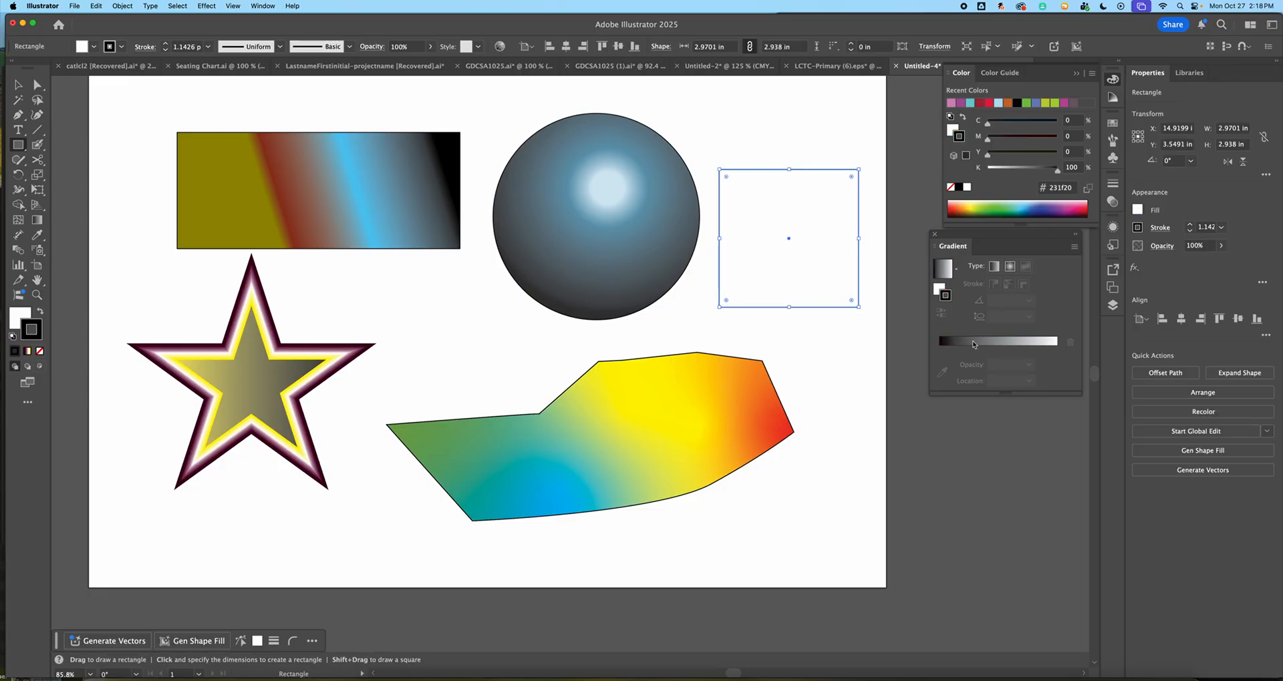
{"action": "left_click", "coordinate": [986, 341]}
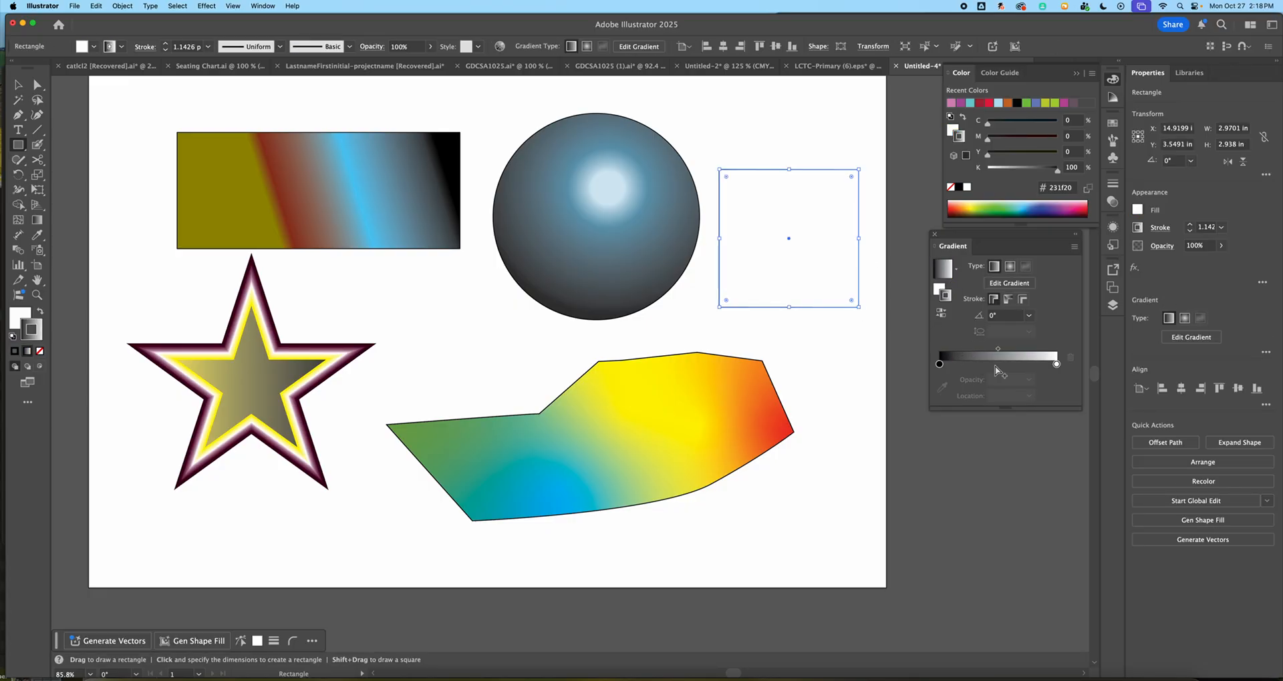
Add a black stop past the middle of the new rectangle's stroke gradient and several gray stops beyond it, including one at about 74%.
{"action": "left_click", "coordinate": [1005, 365]}
{"action": "left_click", "coordinate": [1020, 365]}
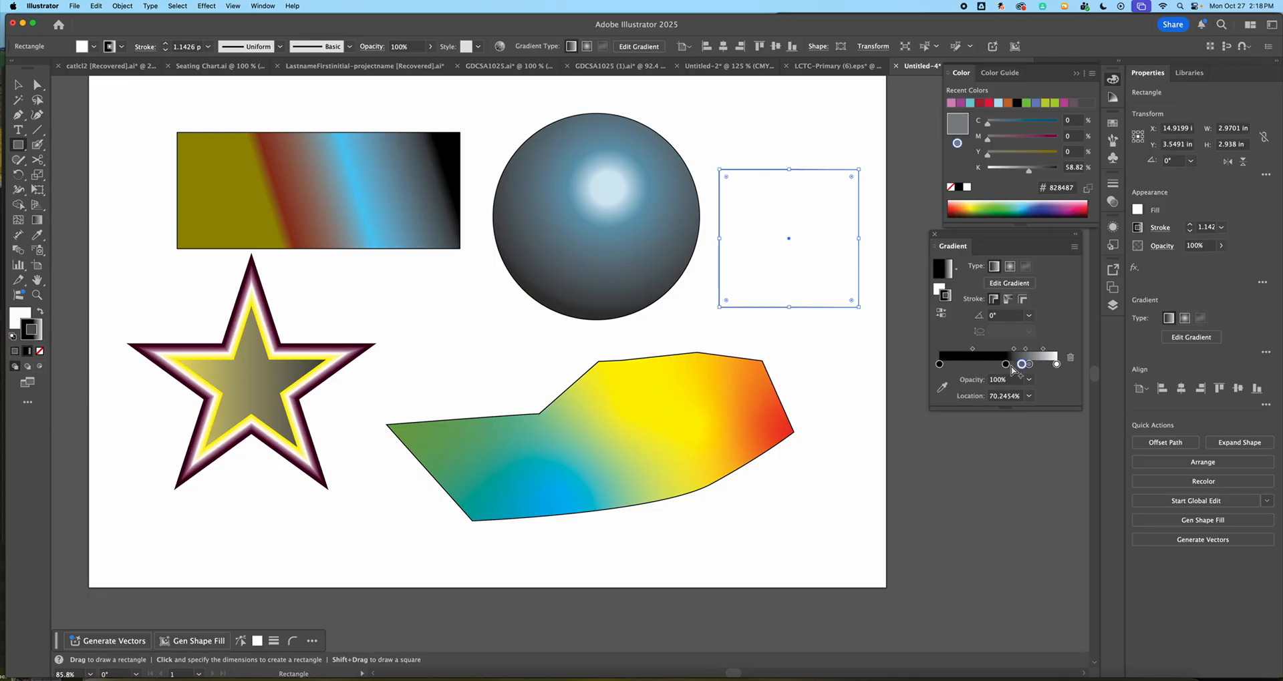
{"action": "left_click", "coordinate": [1012, 364]}
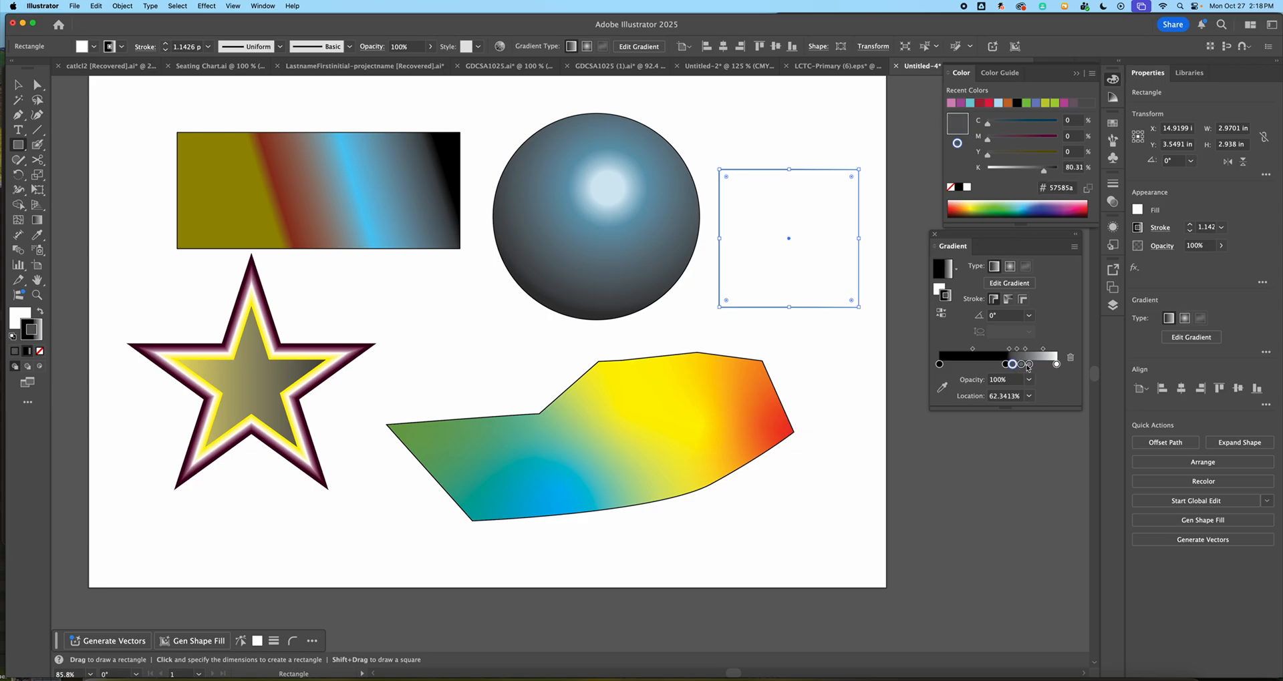
{"action": "left_click_drag", "start_coordinate": [1012, 364], "coordinate": [1038, 365]}
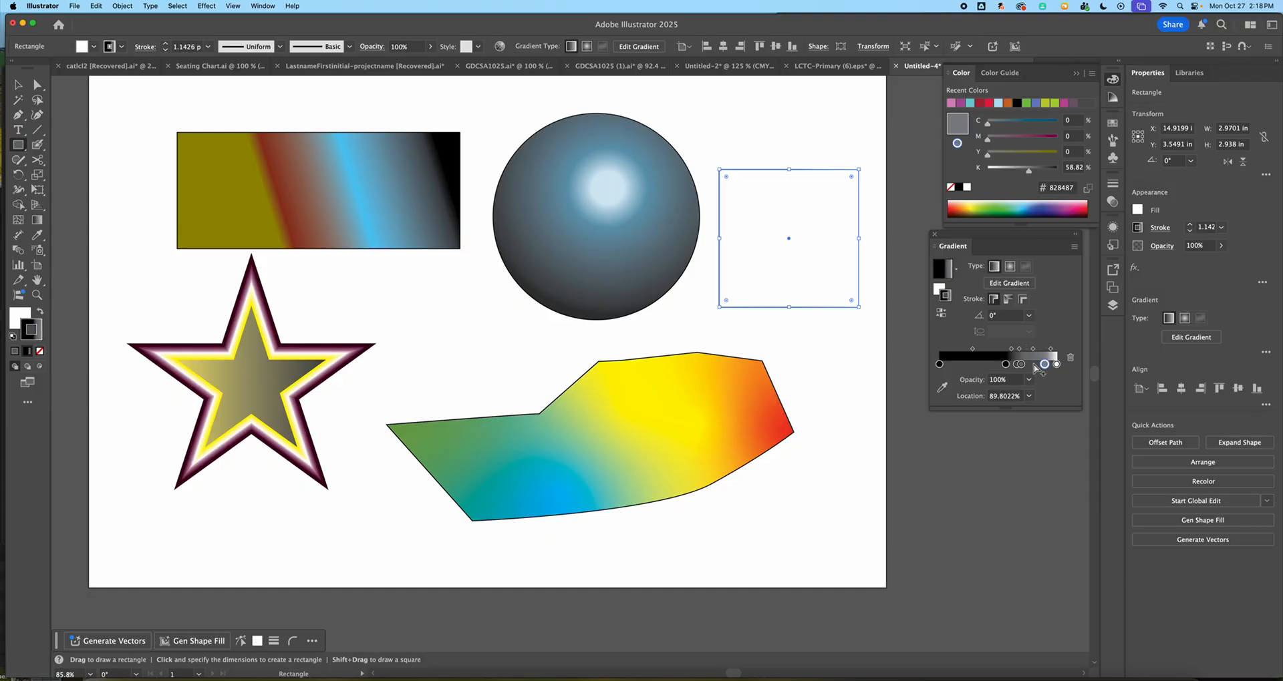
{"action": "left_click", "coordinate": [1033, 365]}
{"action": "left_click", "coordinate": [1026, 366]}
{"action": "left_click", "coordinate": [1026, 365]}
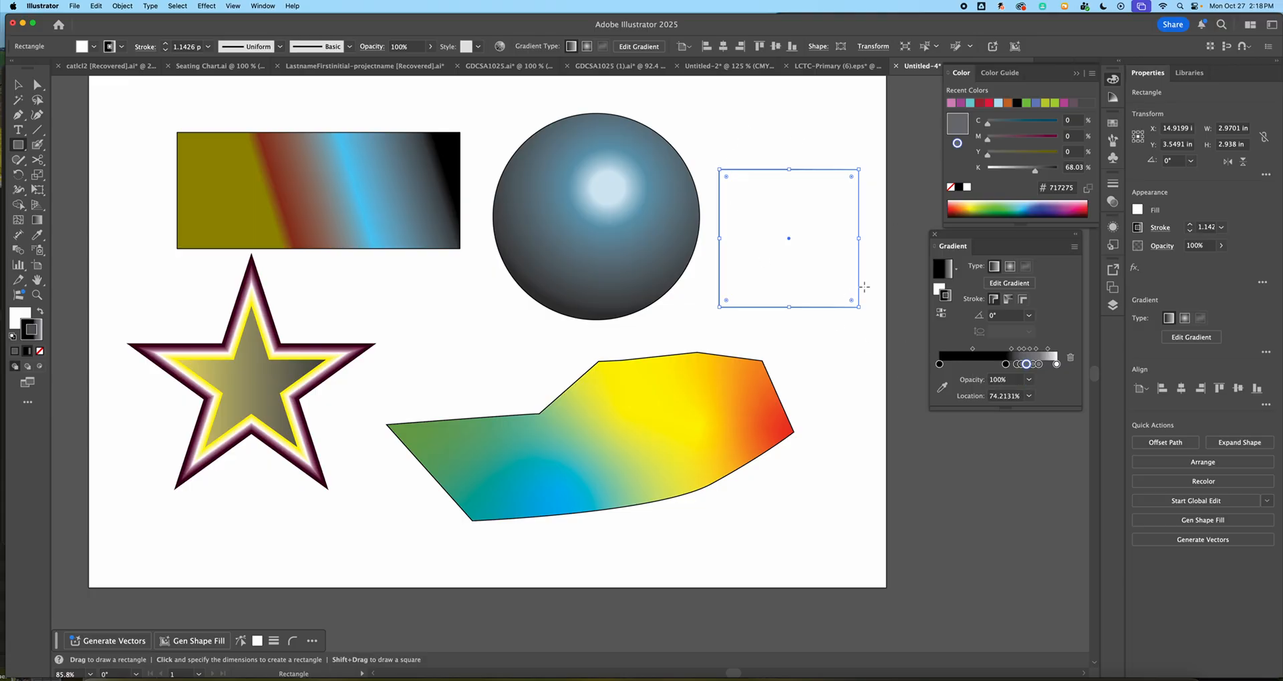
Swap the new rectangle's fill and stroke so the gradient becomes its fill, leaving the fill active for editing.
{"action": "left_click", "coordinate": [938, 291]}
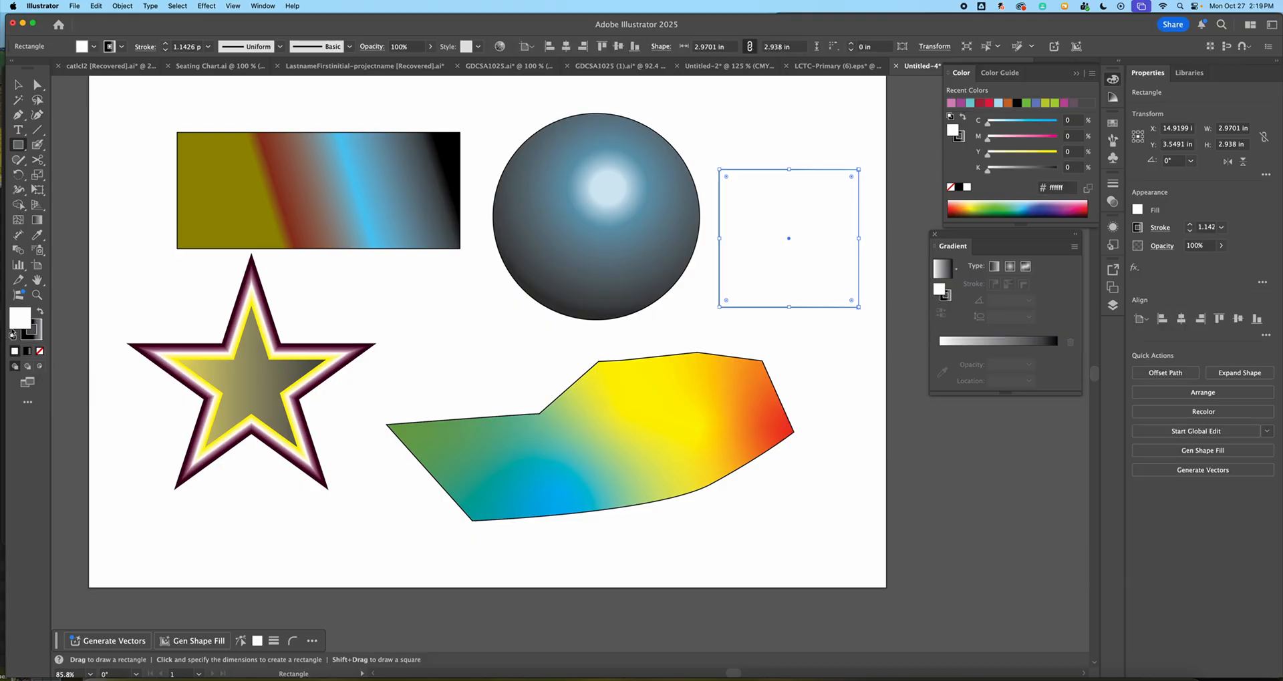
{"action": "left_click", "coordinate": [40, 314]}
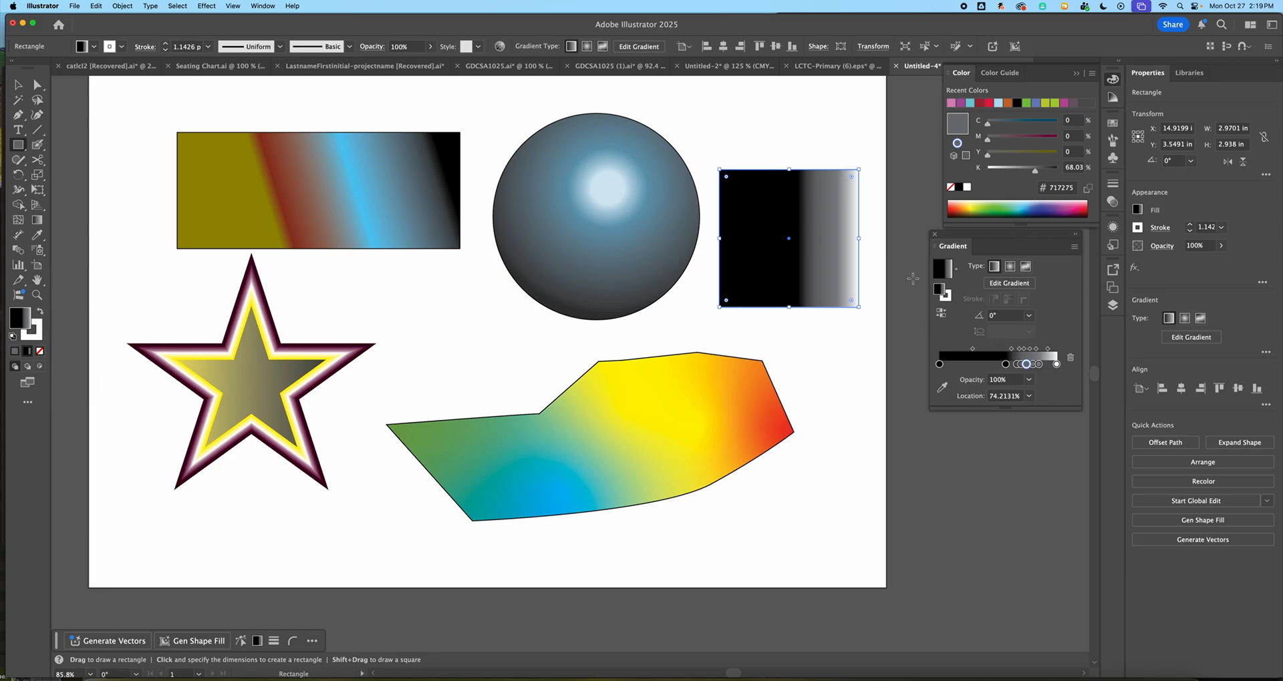
{"action": "left_click", "coordinate": [947, 296]}
{"action": "left_click", "coordinate": [938, 290]}
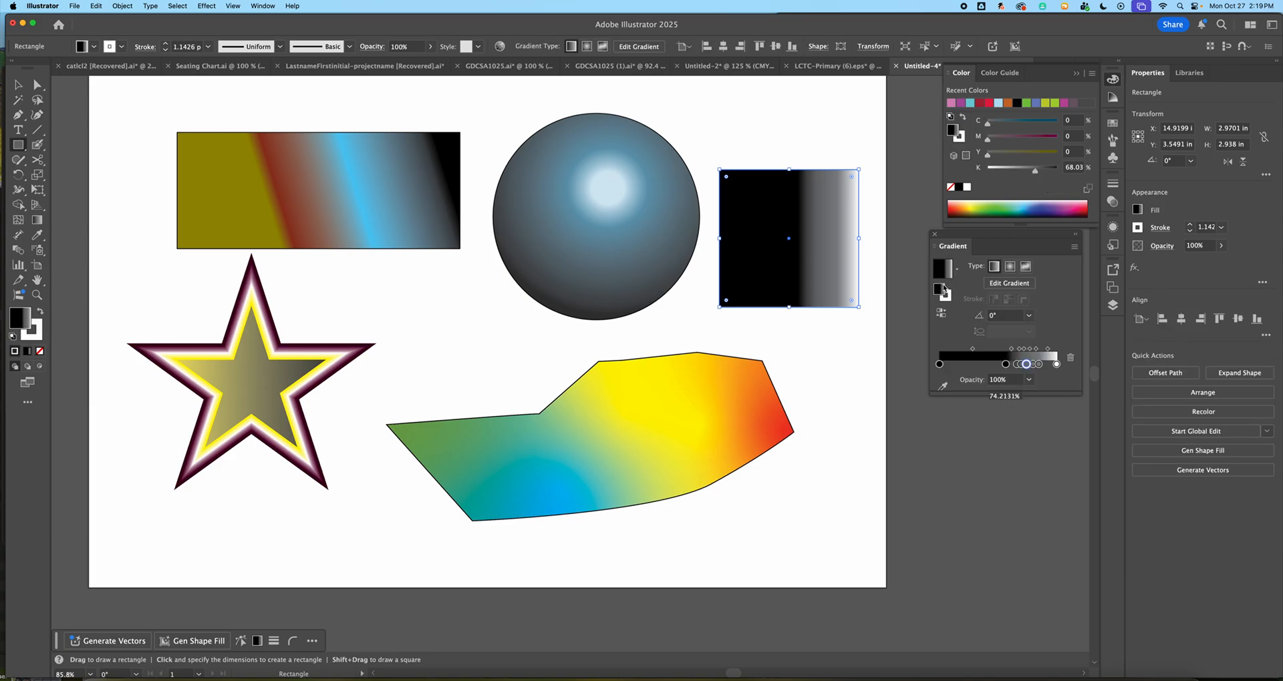